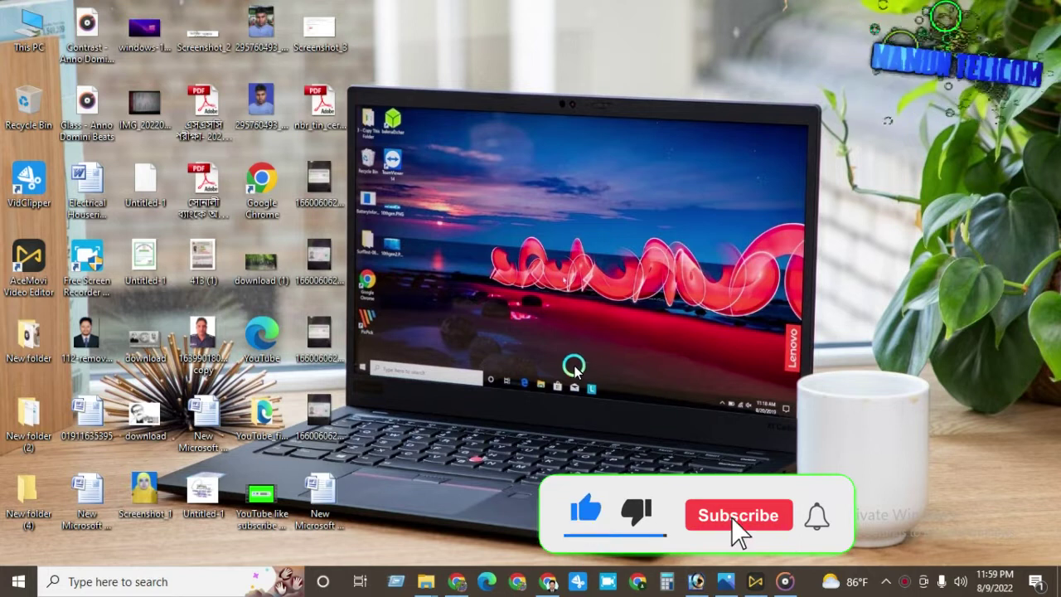
# - Refresh the Windows desktop several times from its right-click menu
pyautogui.rightClick(480, 195)
pyautogui.click(506, 237)
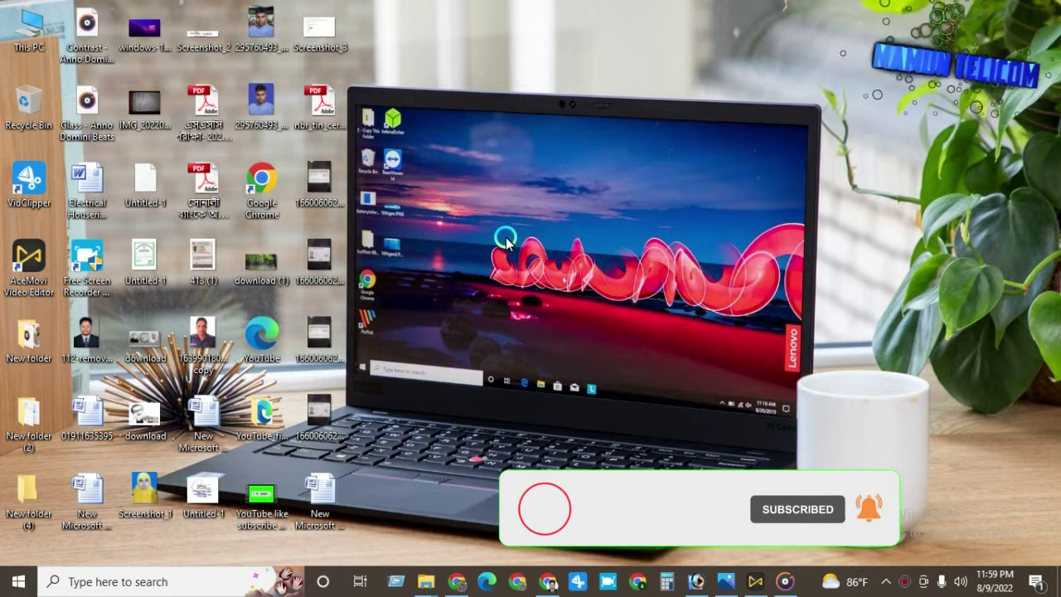
pyautogui.rightClick(504, 189)
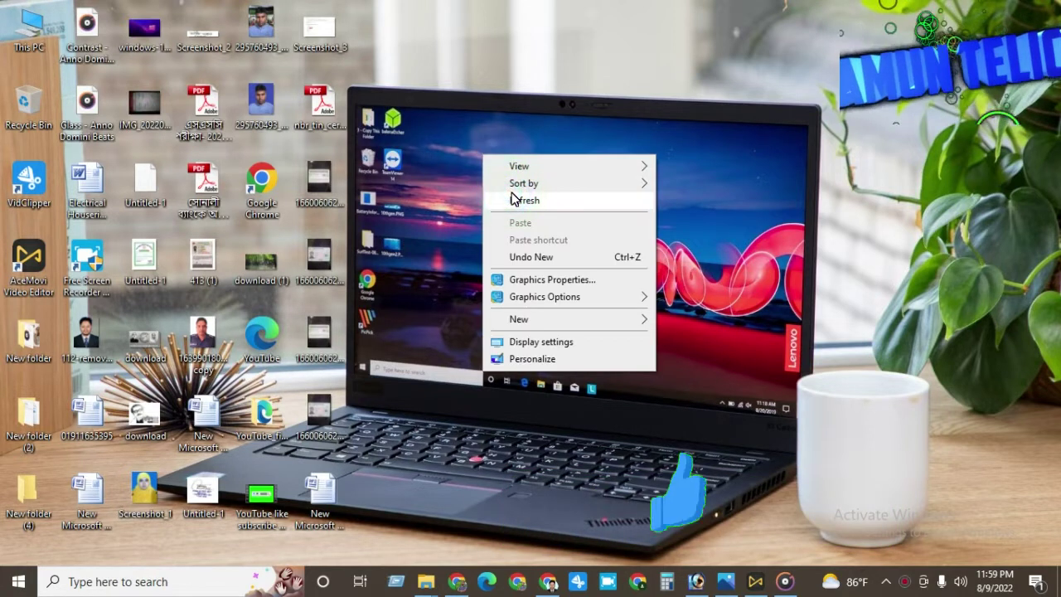
pyautogui.click(510, 194)
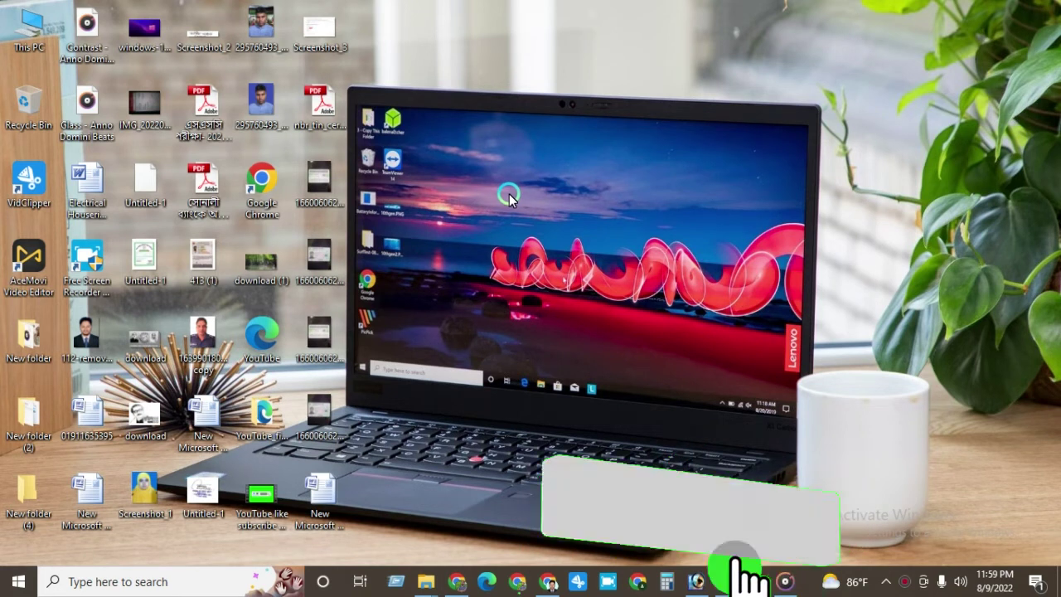
pyautogui.rightClick(448, 150)
pyautogui.click(493, 195)
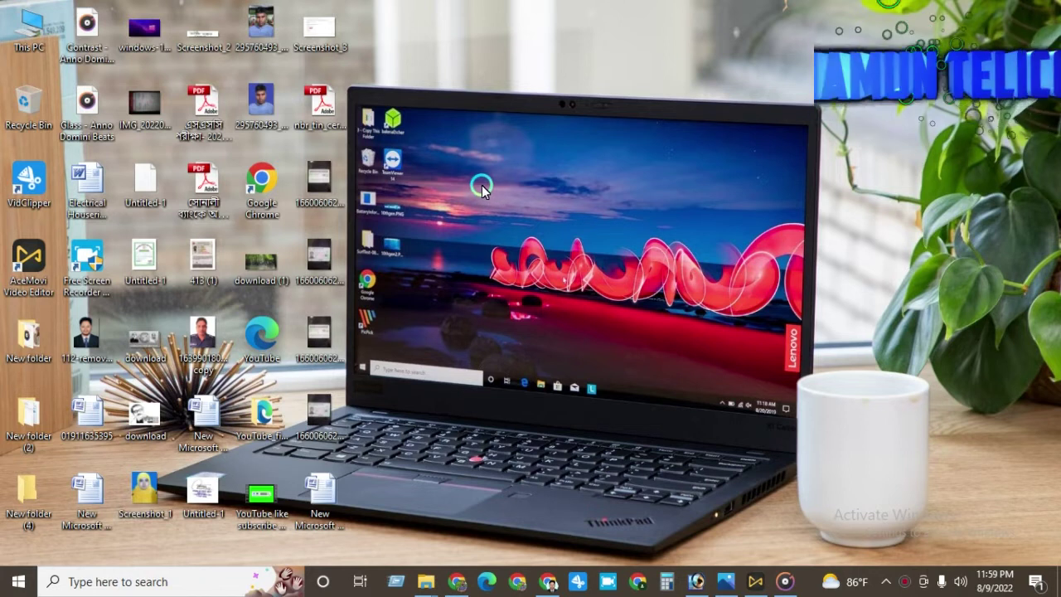
pyautogui.rightClick(492, 174)
pyautogui.click(495, 190)
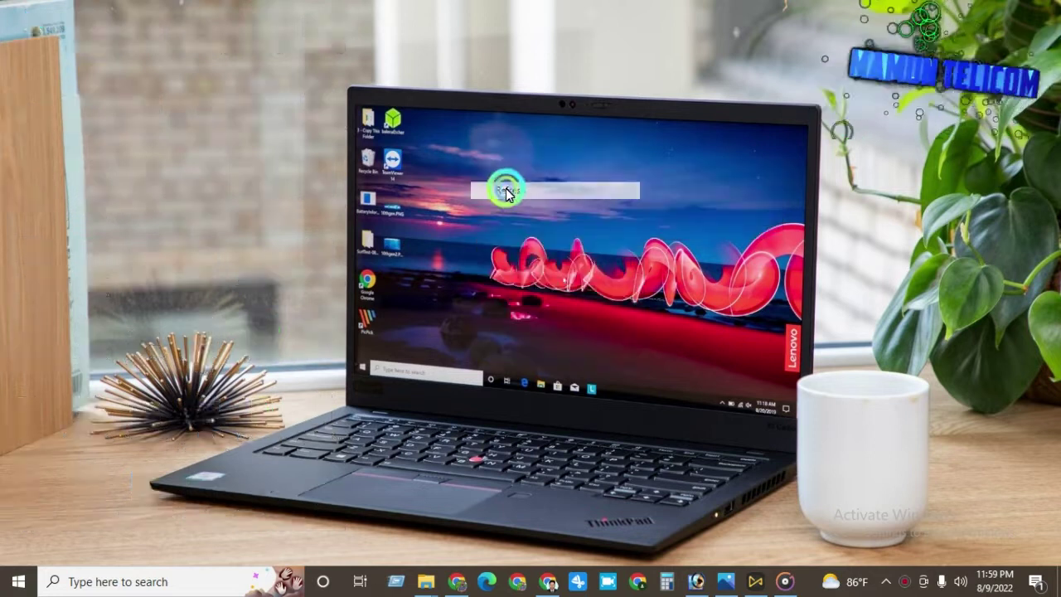
pyautogui.rightClick(471, 151)
pyautogui.click(507, 193)
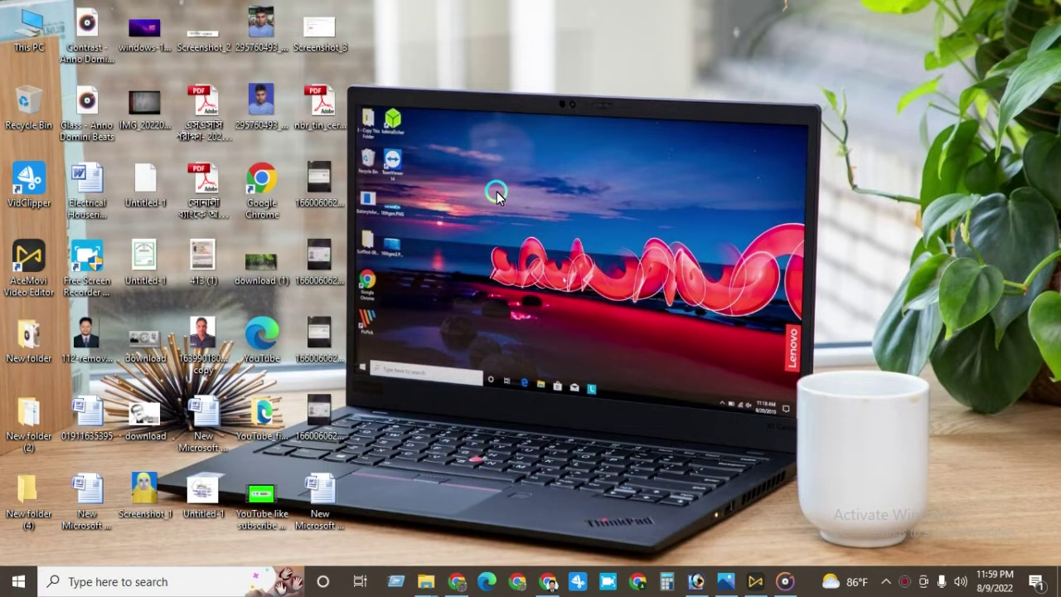
pyautogui.rightClick(462, 125)
pyautogui.click(486, 164)
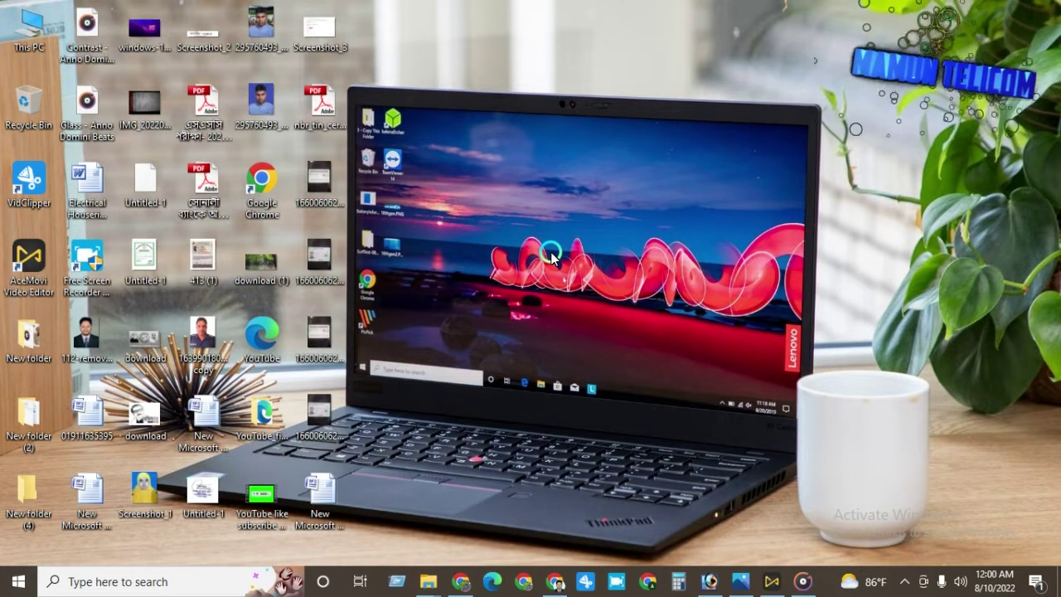
pyautogui.rightClick(510, 162)
pyautogui.click(543, 209)
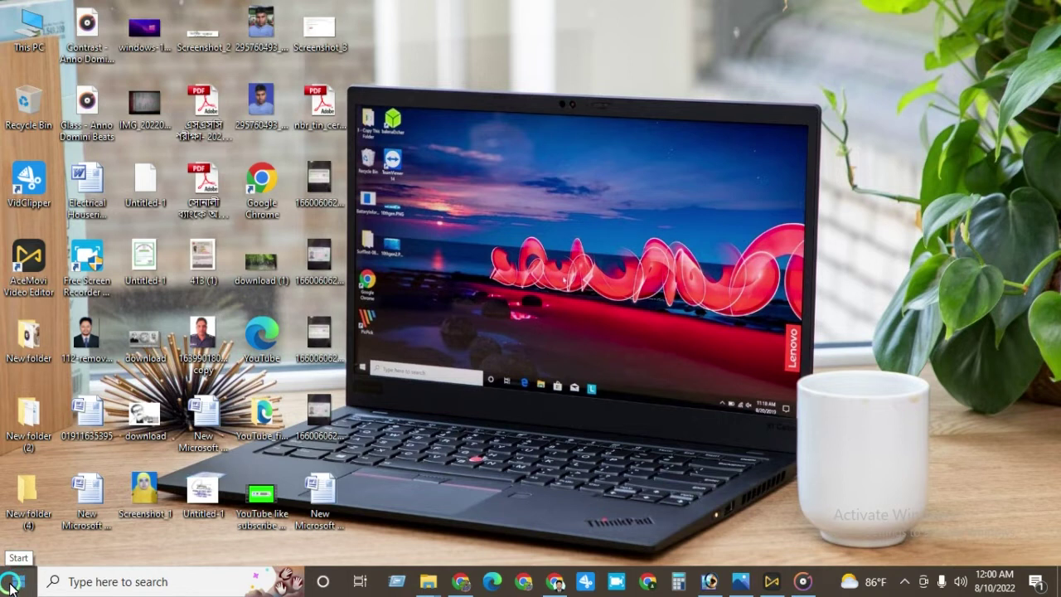
# - Open the Start menu, scroll through the app list, then close it
pyautogui.click(10, 585)
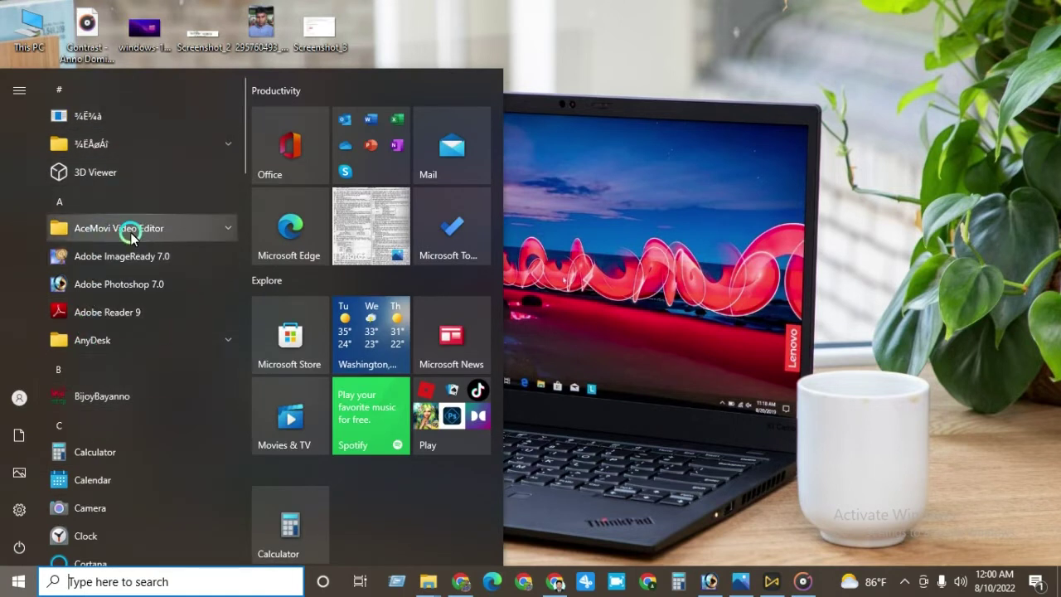
pyautogui.scroll(-2, 125, 286)
pyautogui.scroll(-2, 124, 282)
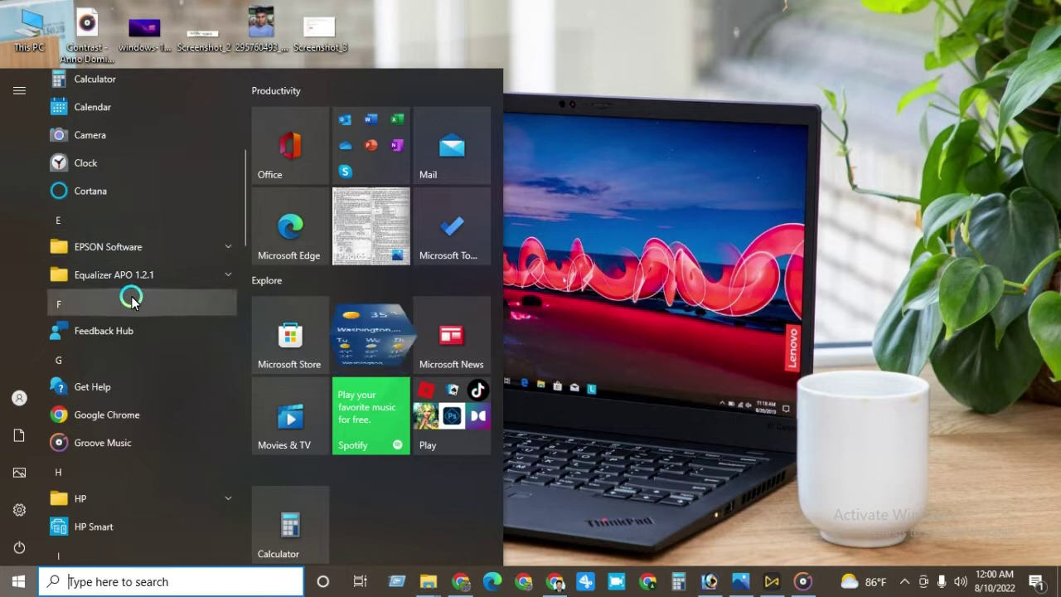
pyautogui.scroll(-2, 130, 297)
pyautogui.scroll(-1, 133, 300)
pyautogui.scroll(-1, 130, 290)
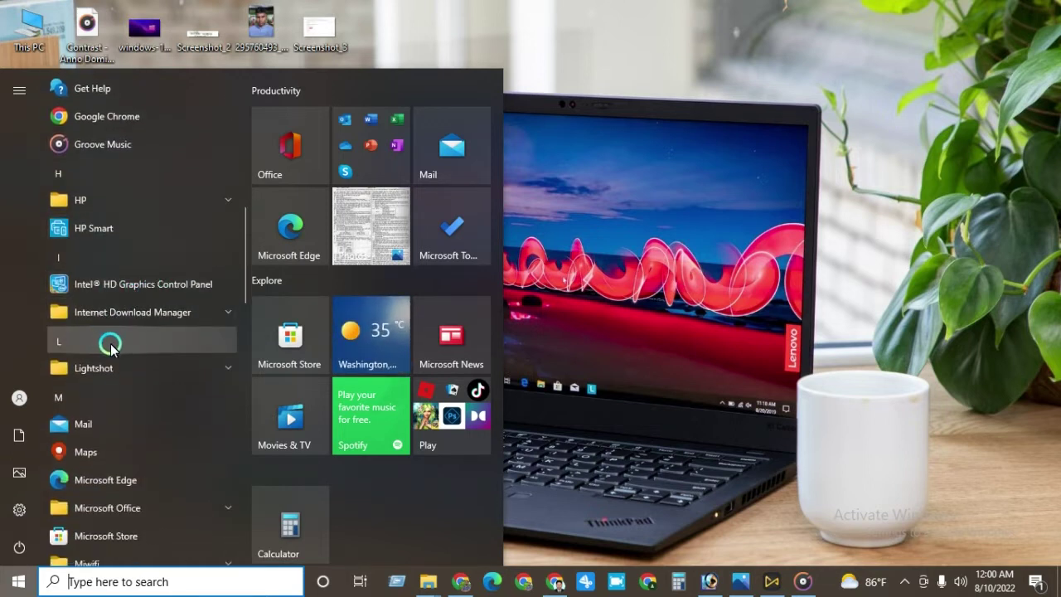
pyautogui.scroll(-2, 110, 346)
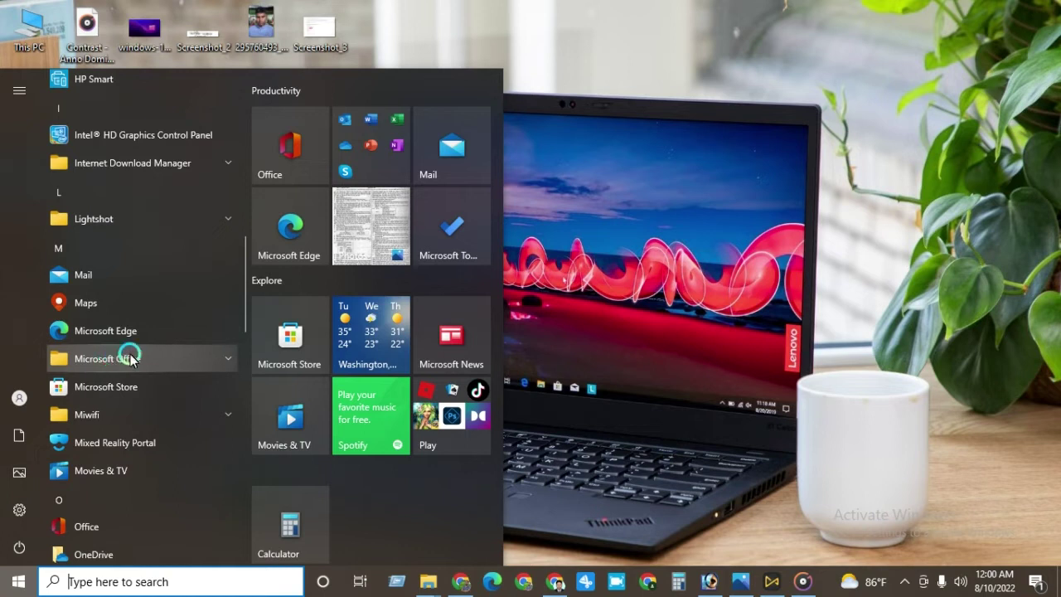
pyautogui.scroll(-1, 133, 359)
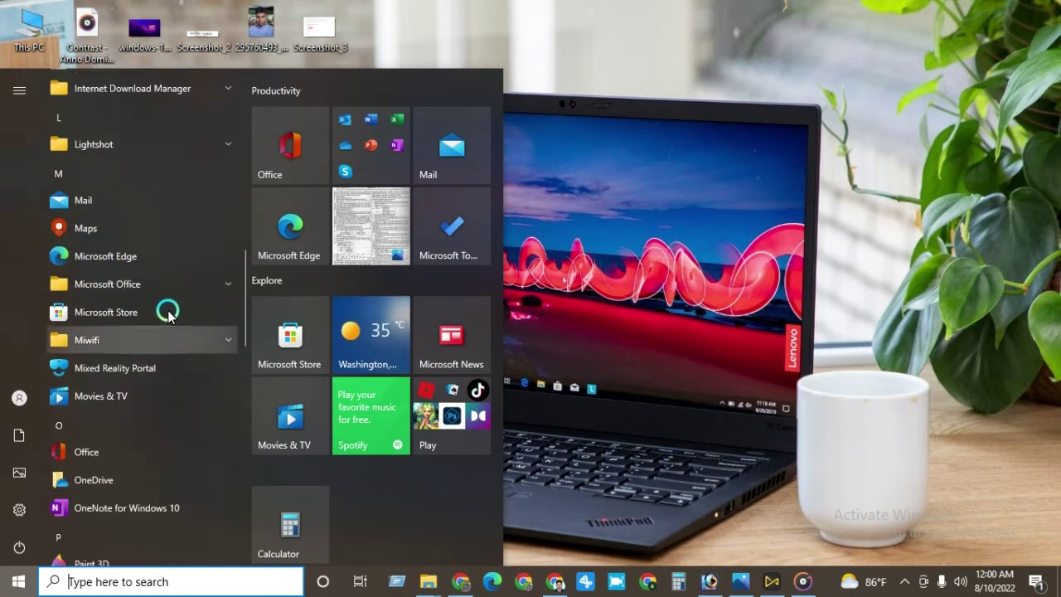
pyautogui.scroll(-2, 190, 311)
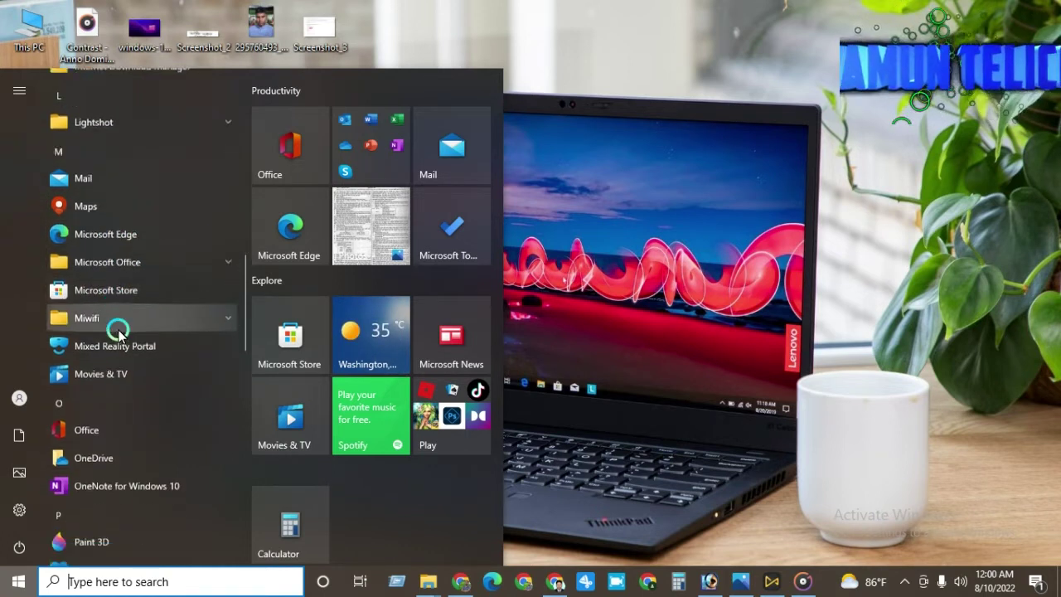
pyautogui.scroll(-2, 145, 332)
pyautogui.scroll(-1, 150, 342)
pyautogui.scroll(-2, 118, 368)
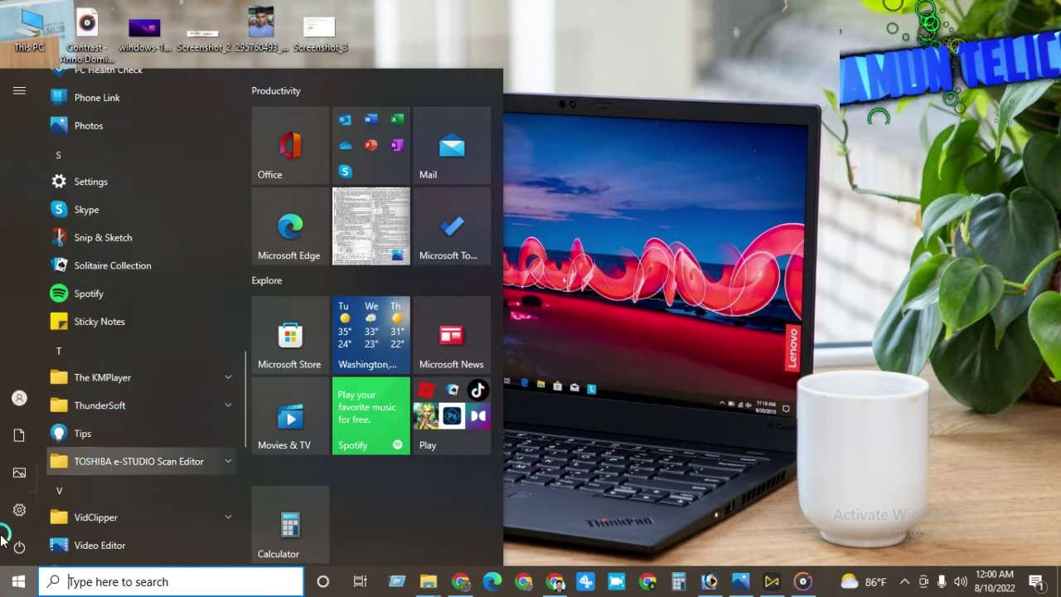
pyautogui.click(13, 581)
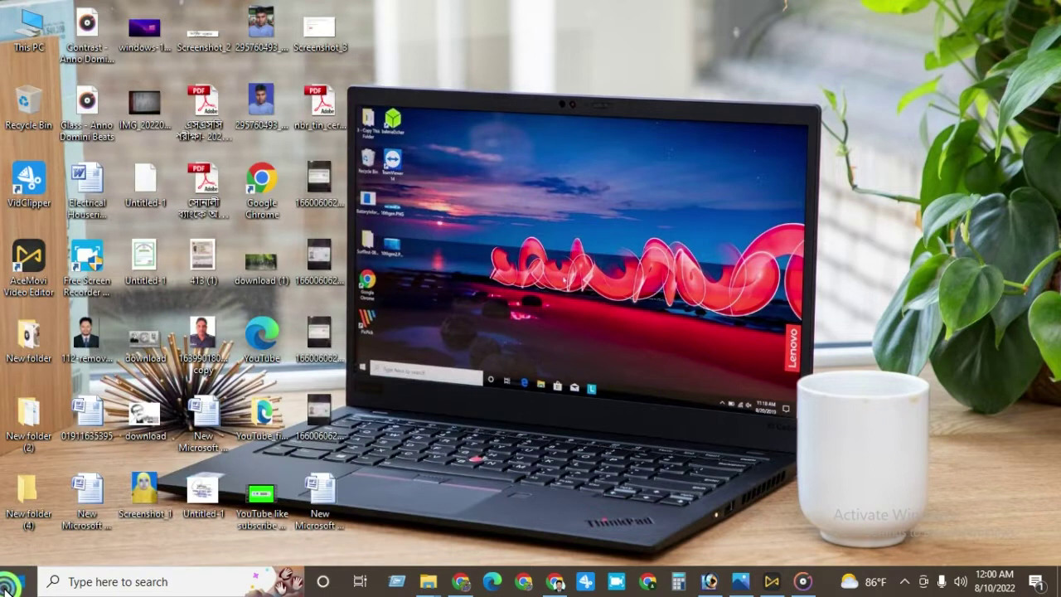
# - Reopen the Start menu and scroll the app list down to the M–P entries
pyautogui.click(10, 581)
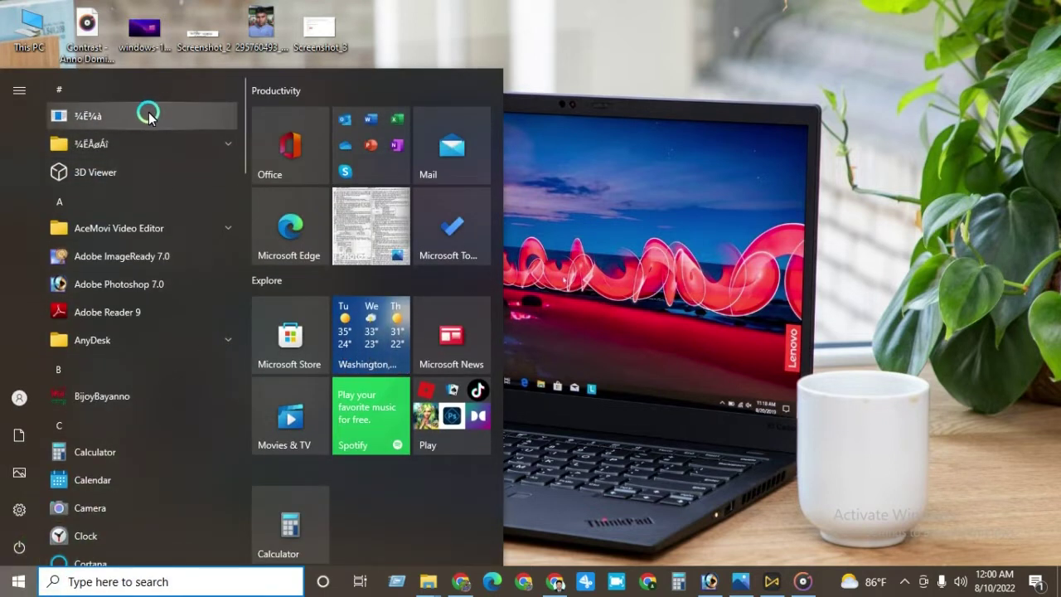
pyautogui.scroll(-1, 126, 290)
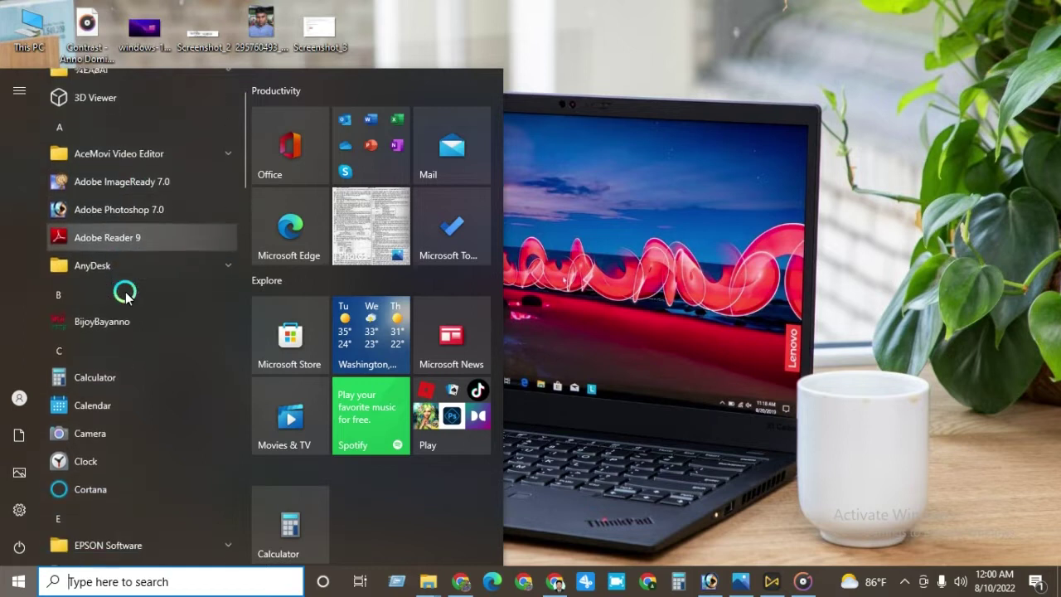
pyautogui.scroll(-1, 170, 267)
pyautogui.scroll(-1, 141, 273)
pyautogui.scroll(-1, 158, 274)
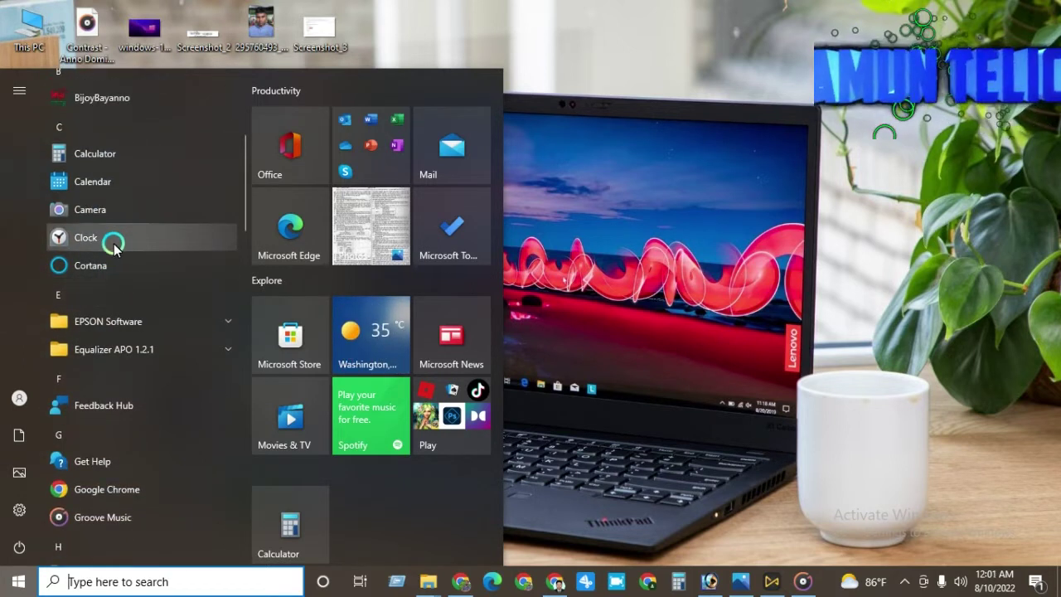
pyautogui.scroll(-1, 112, 249)
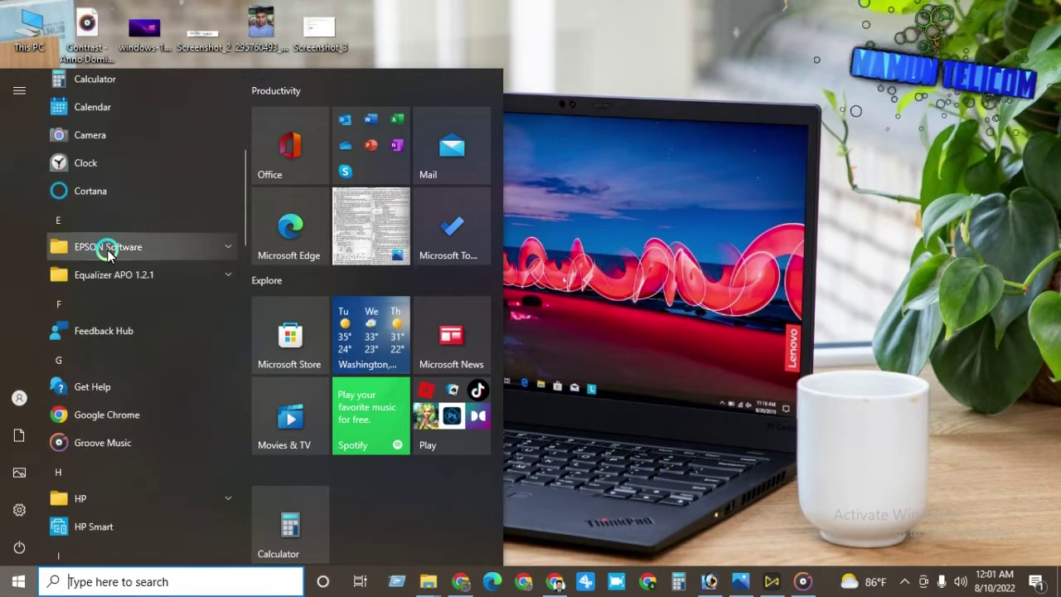
pyautogui.scroll(-1, 108, 249)
pyautogui.scroll(-1, 108, 224)
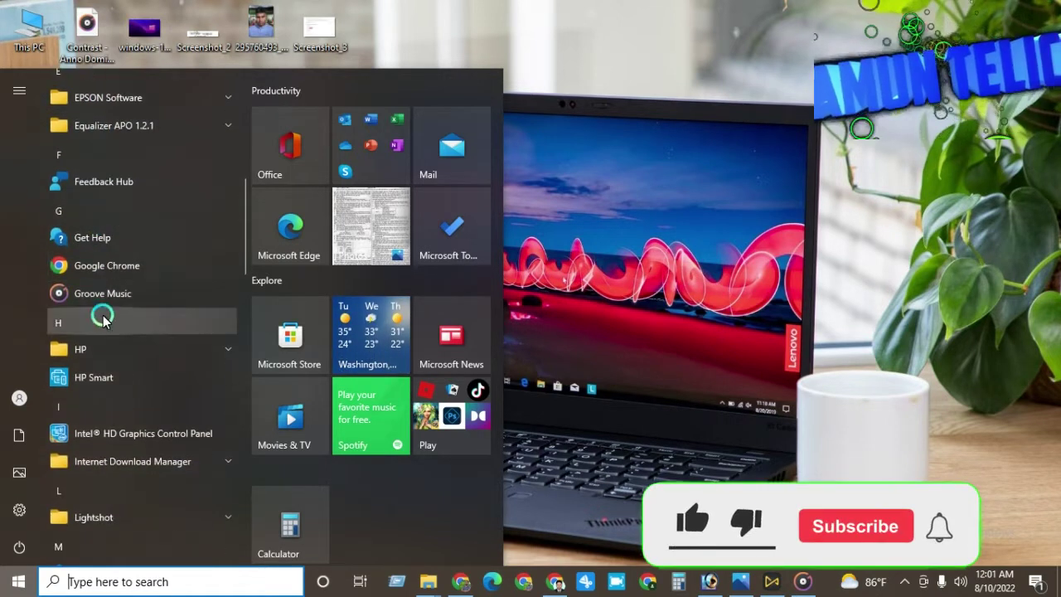
pyautogui.scroll(-2, 102, 320)
pyautogui.scroll(-1, 116, 266)
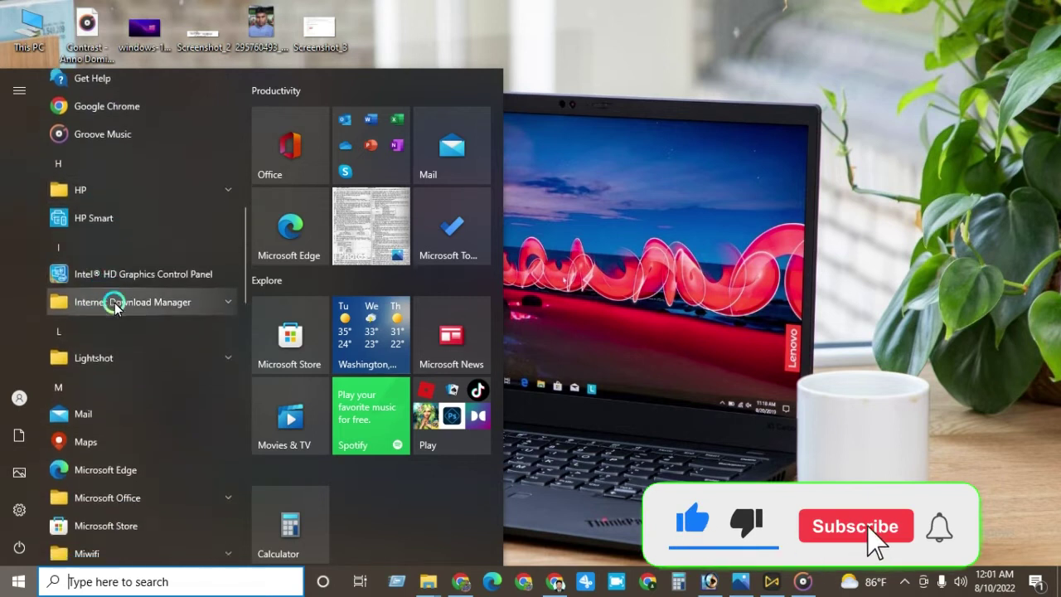
pyautogui.scroll(-1, 114, 294)
pyautogui.scroll(-2, 158, 284)
pyautogui.scroll(-1, 82, 207)
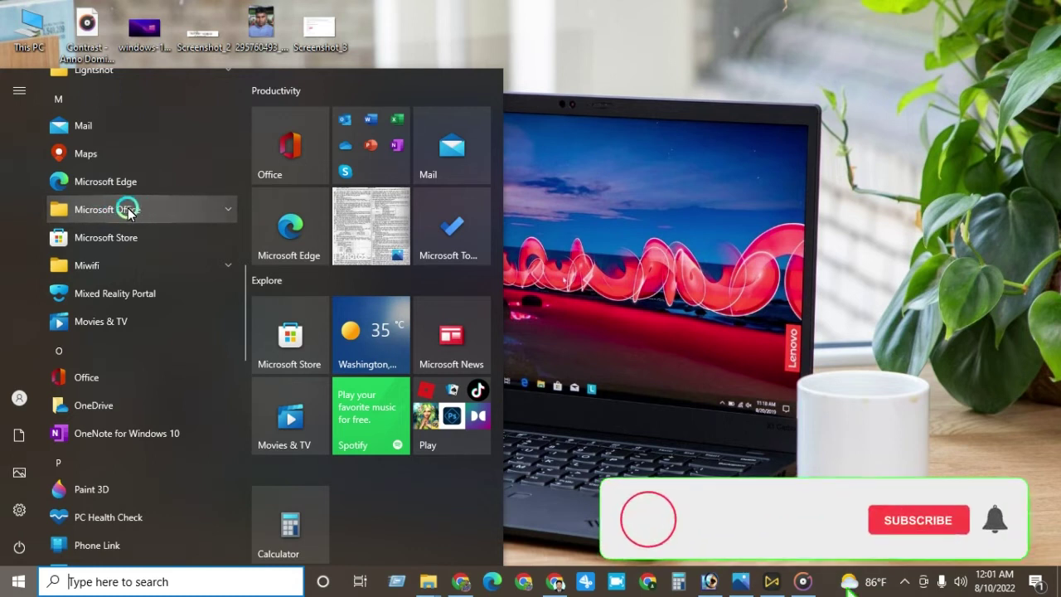
pyautogui.scroll(-1, 145, 191)
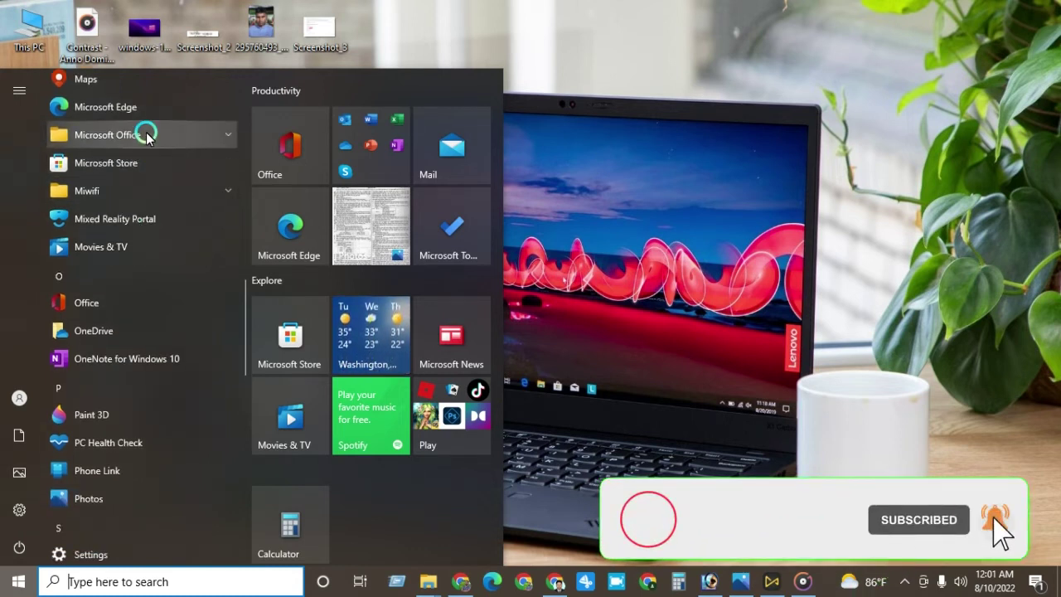
# - Expand the Microsoft Office group and start Word 2007 with a blank Document1
pyautogui.click(195, 134)
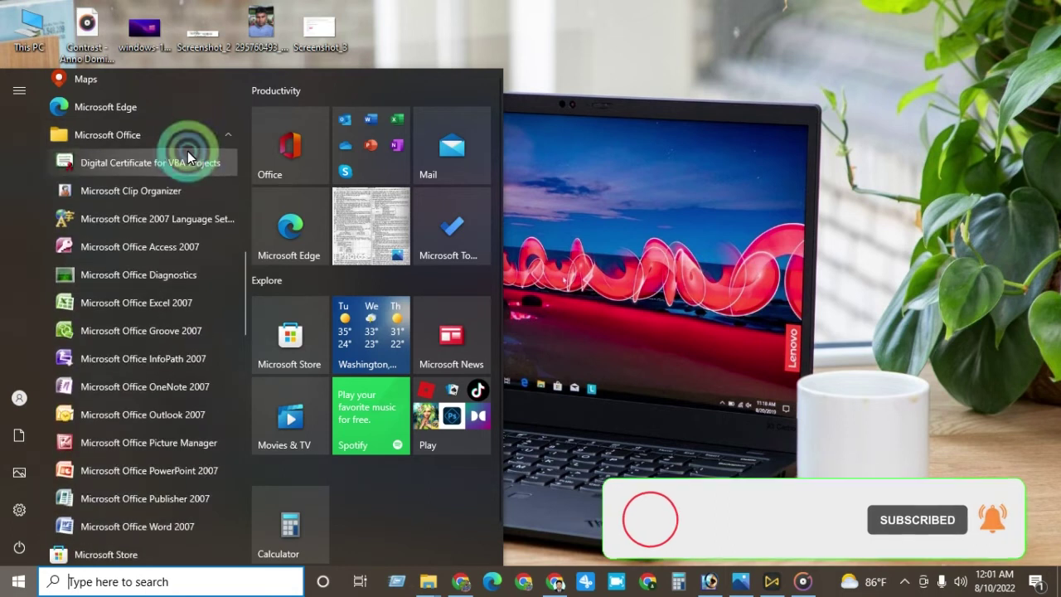
pyautogui.scroll(-1, 166, 203)
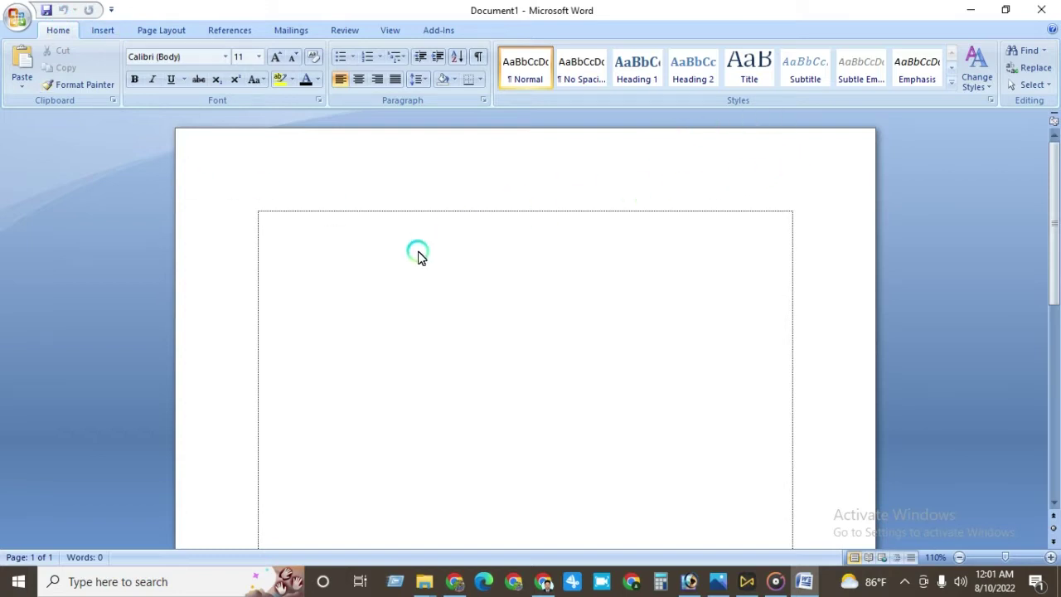
pyautogui.scroll(-3, 410, 288)
pyautogui.scroll(-5, 411, 286)
pyautogui.scroll(5, 410, 284)
pyautogui.scroll(5, 410, 285)
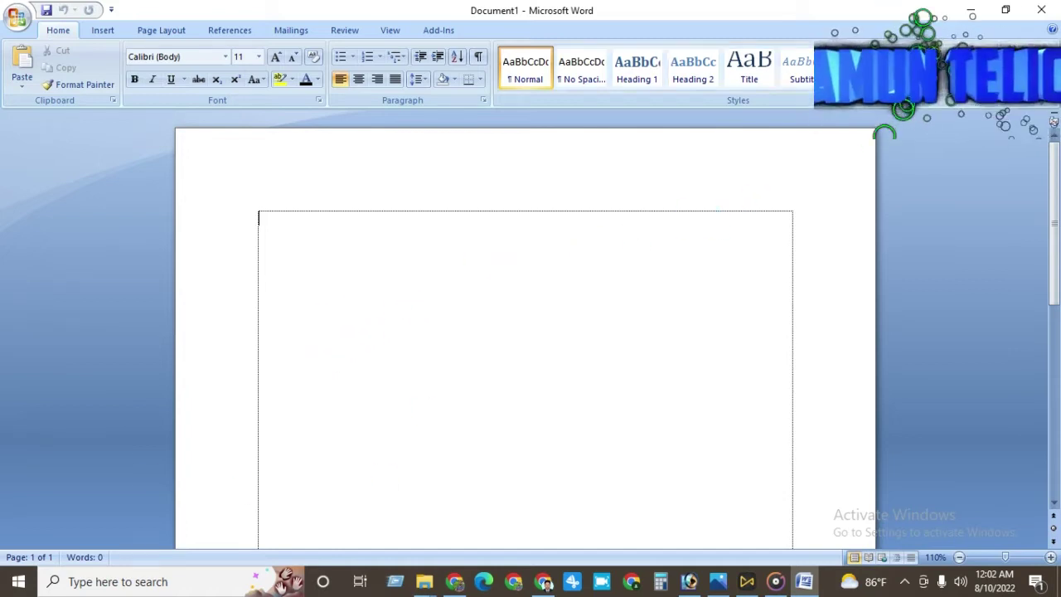
# - Close Word's blank document and refresh the desktop
pyautogui.click(1042, 11)
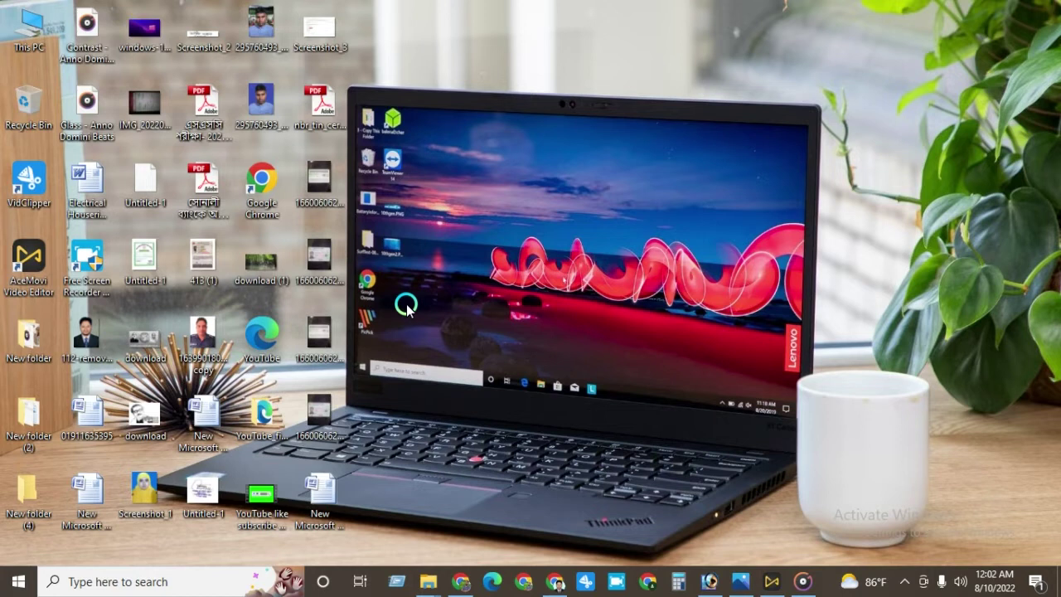
pyautogui.rightClick(428, 190)
pyautogui.click(469, 235)
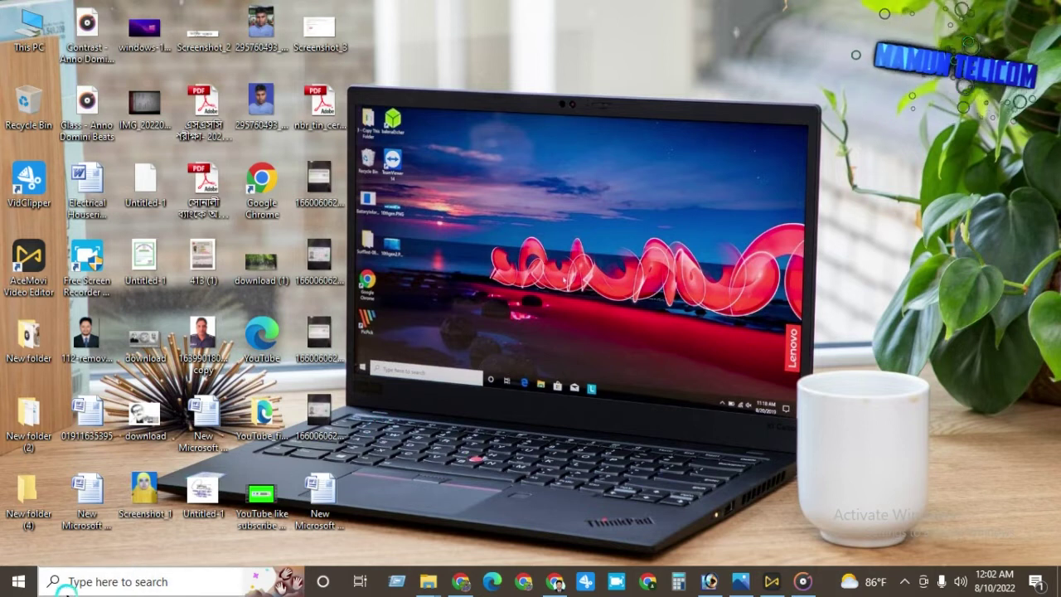
# - Search the Start menu for 'micro', launch Word 2007, then close it again
pyautogui.click(81, 582)
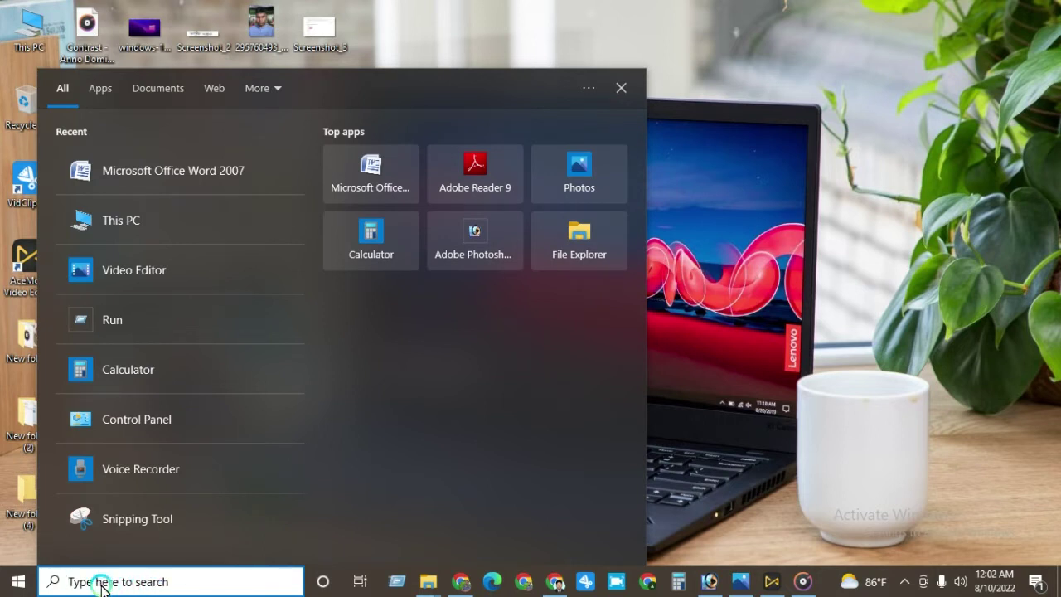
pyautogui.click(103, 585)
pyautogui.write('m')
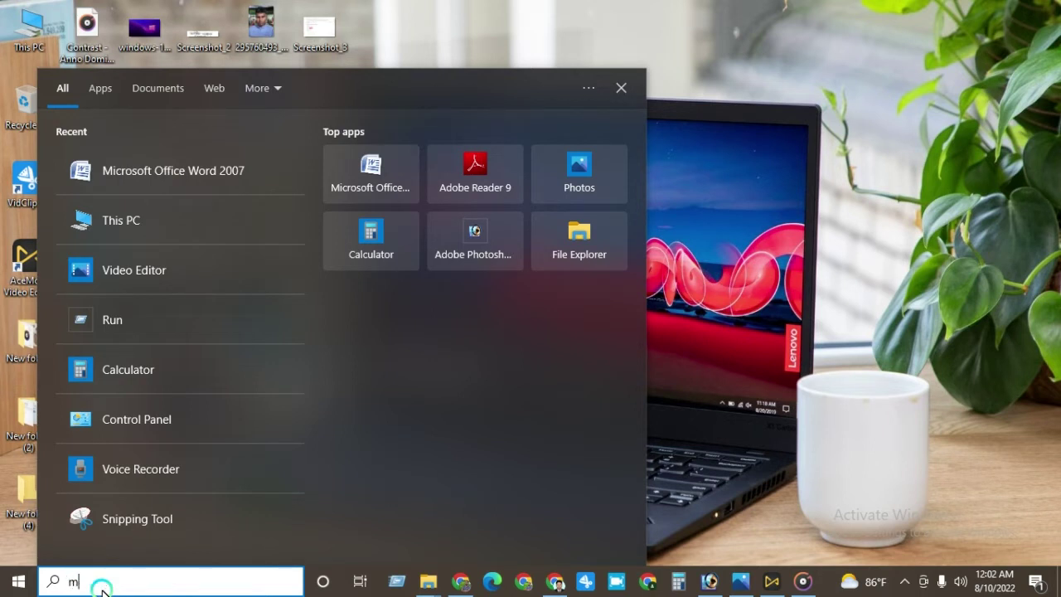
pyautogui.write('icr')
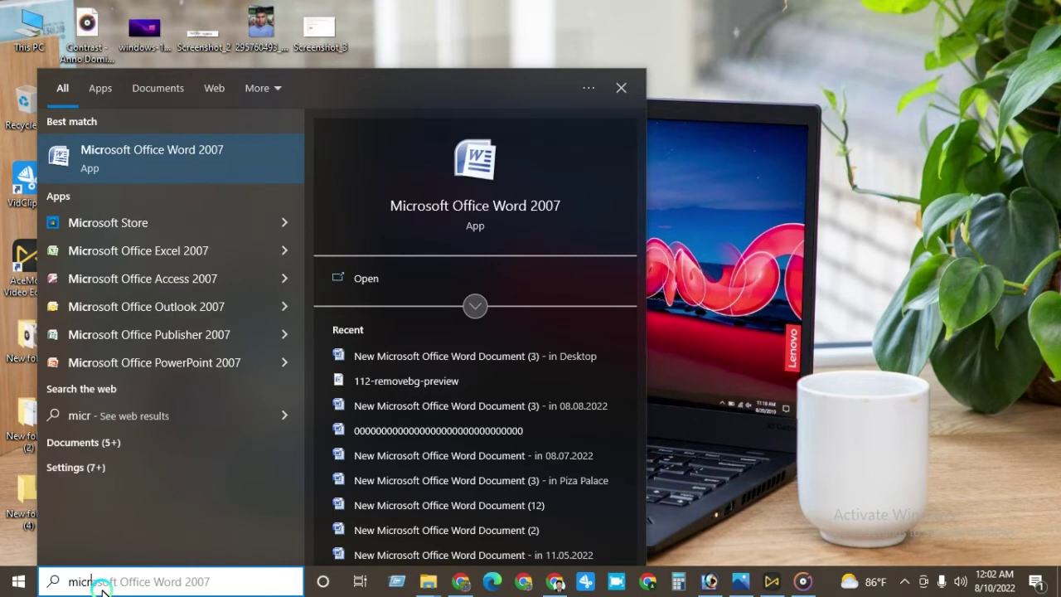
pyautogui.write('i')
pyautogui.press('BackSpace')
pyautogui.write('o')
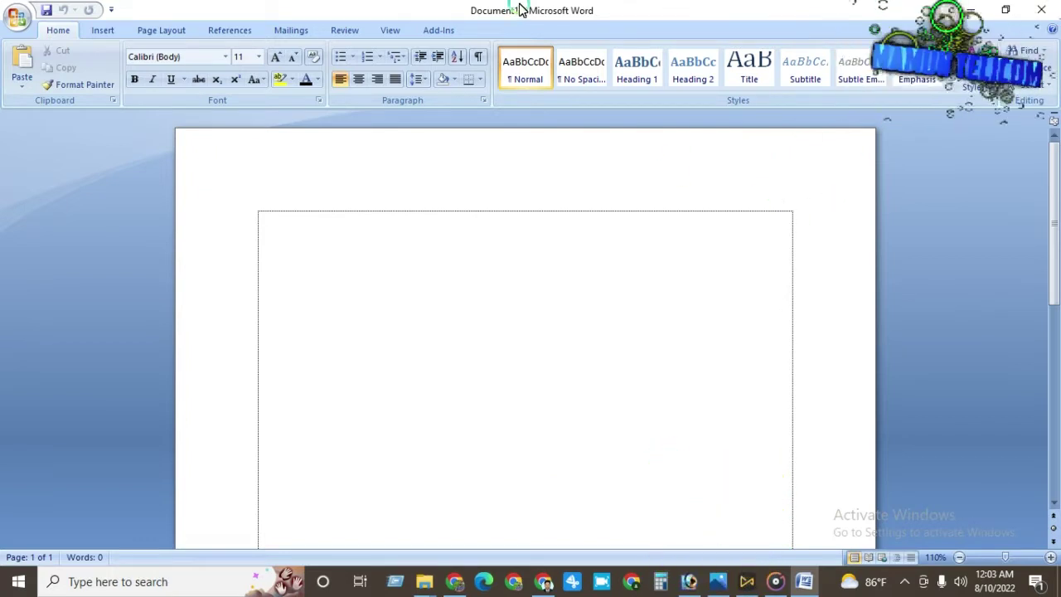
pyautogui.click(1041, 9)
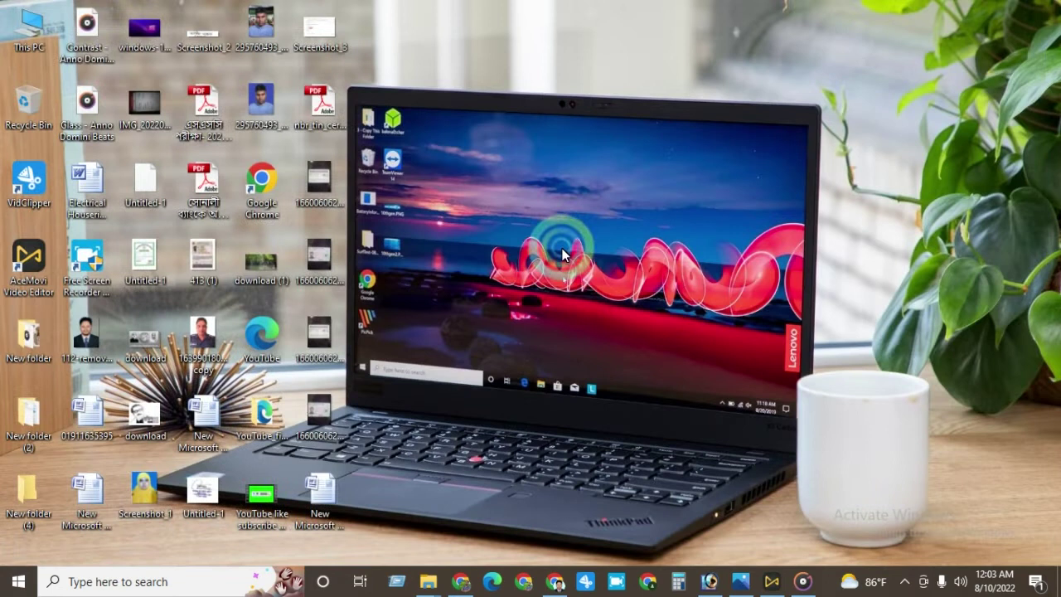
# - Refresh the desktop and create a new Microsoft Office Word Document on it
pyautogui.rightClick(478, 127)
pyautogui.click(490, 138)
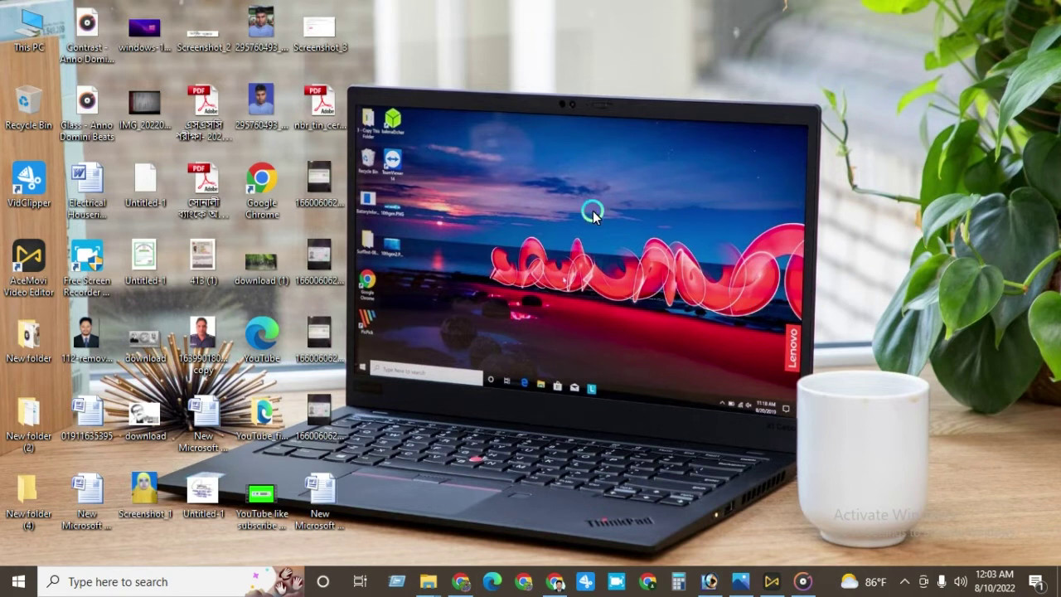
pyautogui.rightClick(659, 172)
pyautogui.moveTo(705, 184)
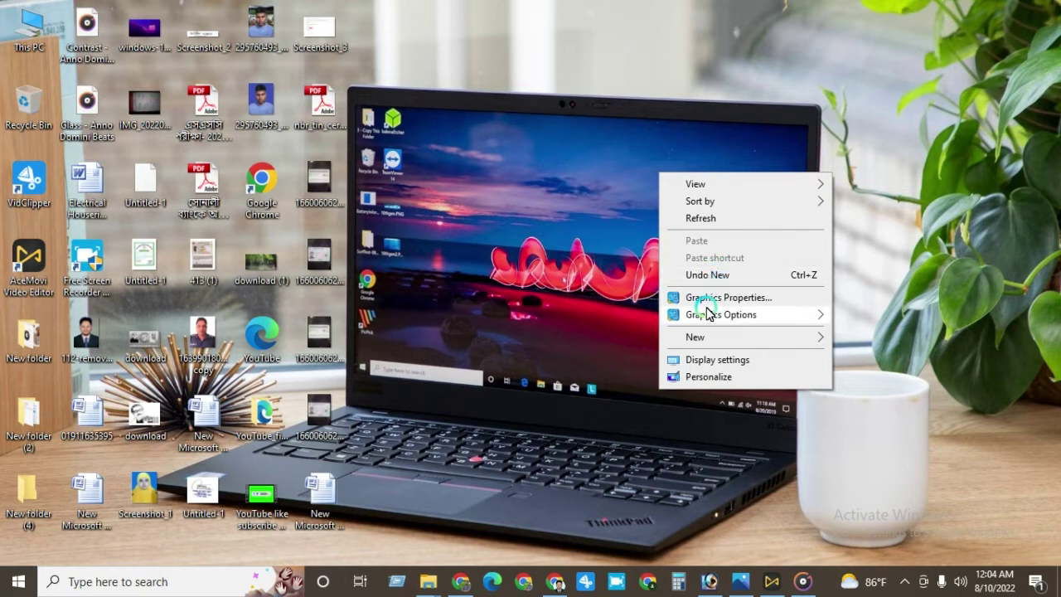
pyautogui.moveTo(709, 322)
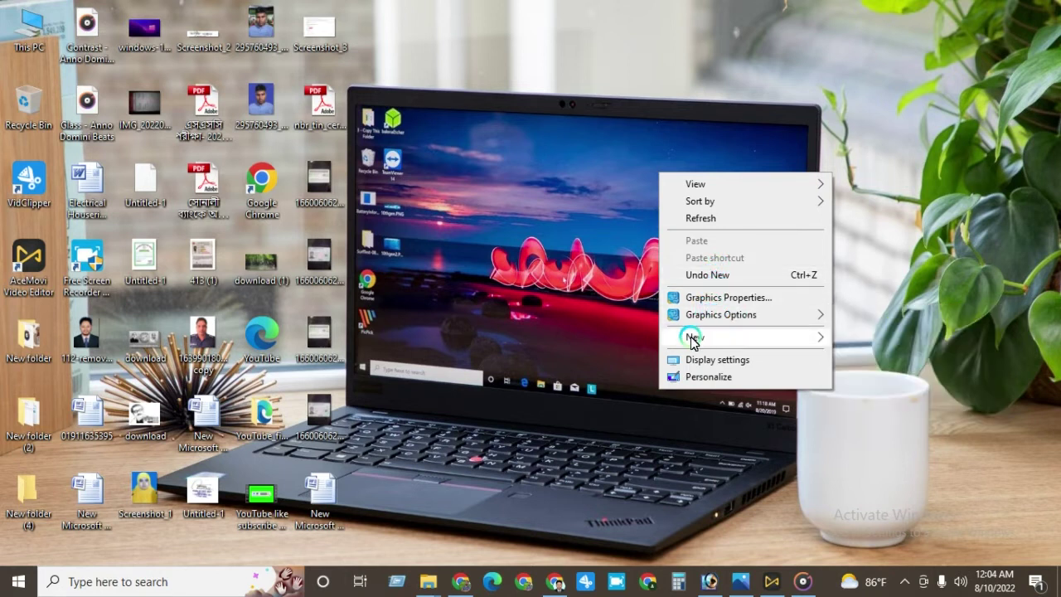
pyautogui.moveTo(694, 338)
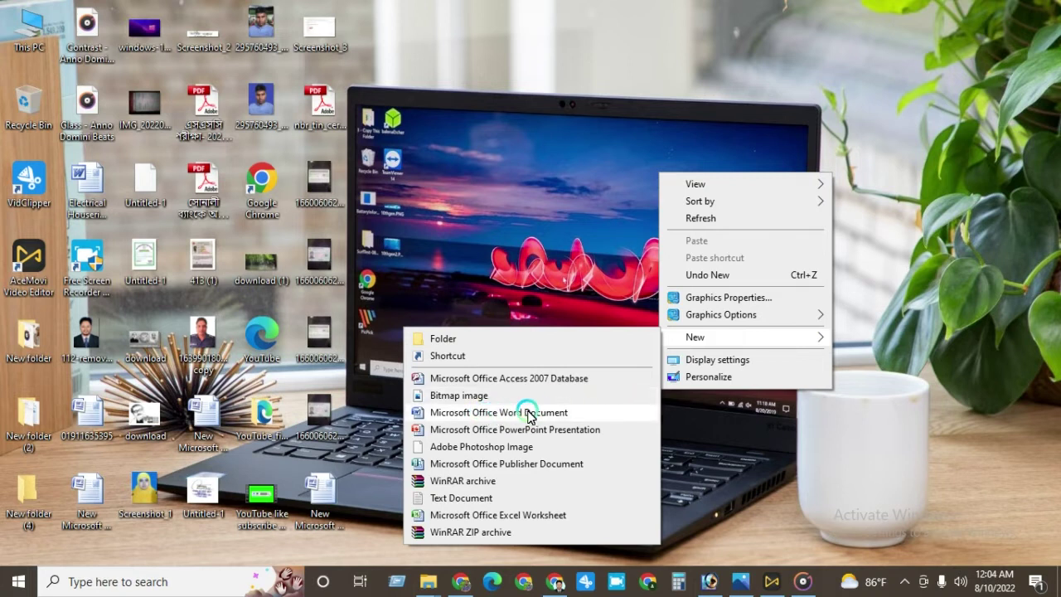
pyautogui.click(515, 412)
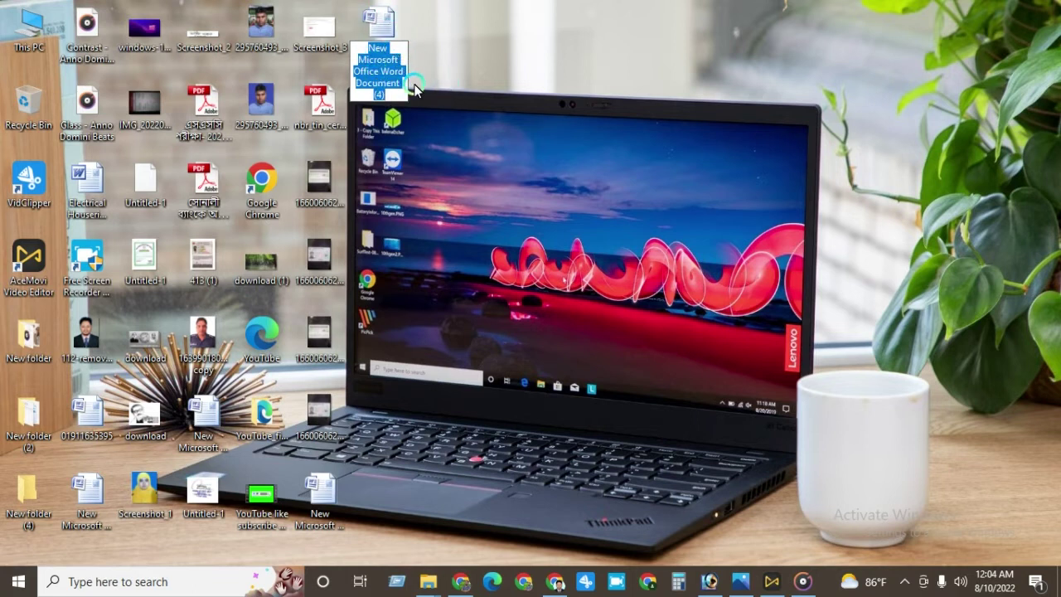
# - Rename the new desktop document to Mamun
pyautogui.click(391, 90)
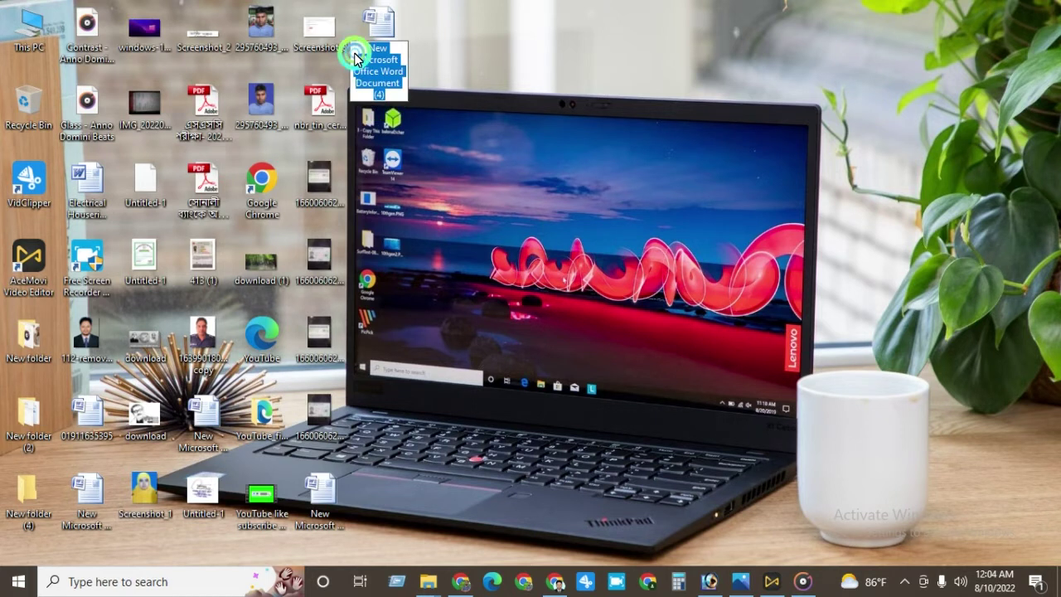
pyautogui.moveTo(355, 50)
pyautogui.mouseDown()
pyautogui.moveTo(390, 69)
pyautogui.moveTo(382, 86)
pyautogui.mouseUp()
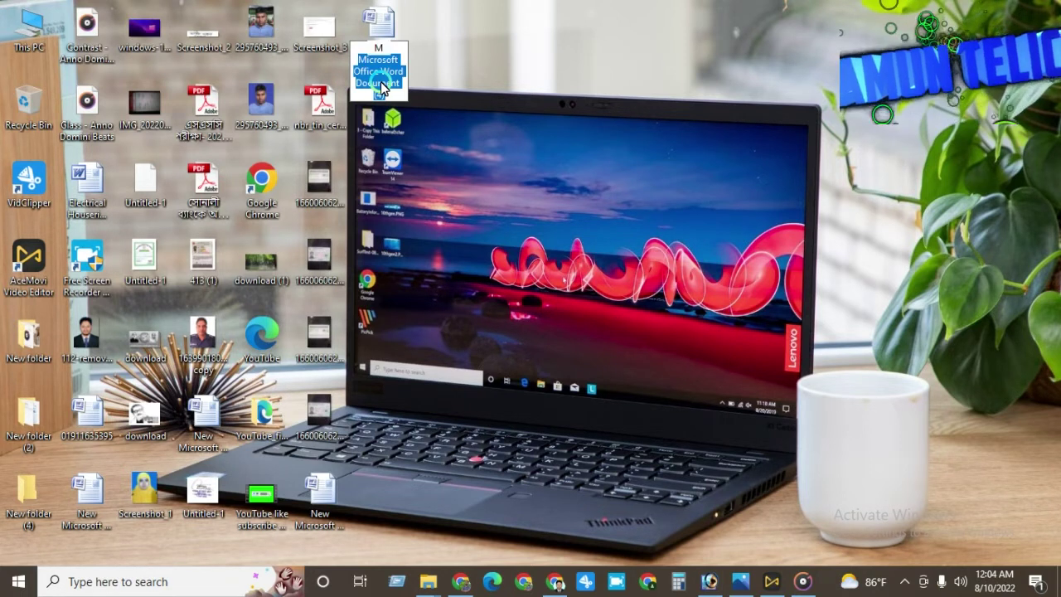
pyautogui.write('Mamun')
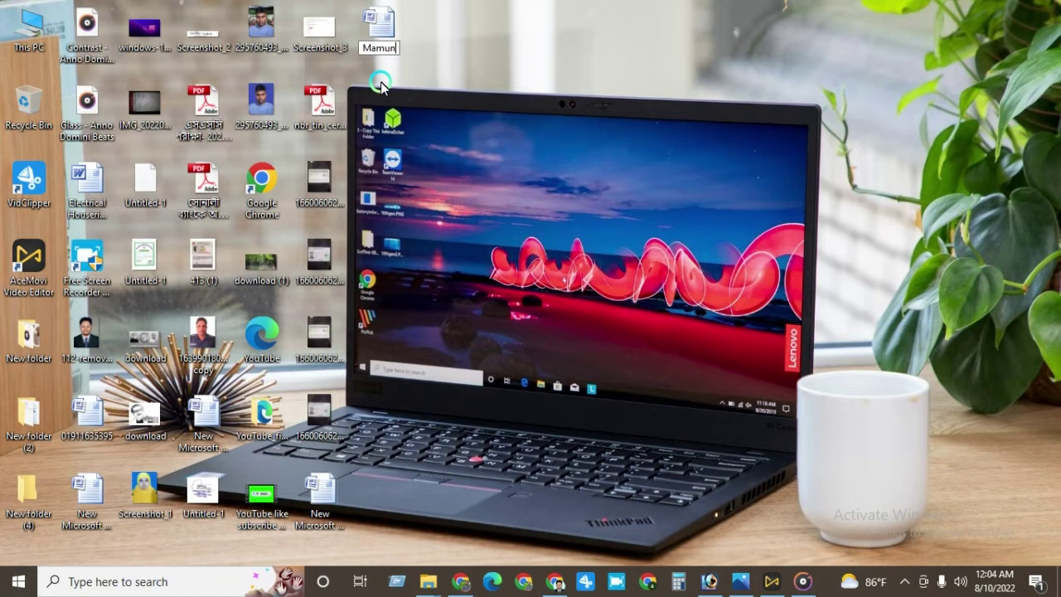
pyautogui.click(420, 34)
# - Refresh the desktop and open the Mamun document in Word from its right-click menu
pyautogui.rightClick(438, 62)
pyautogui.click(482, 116)
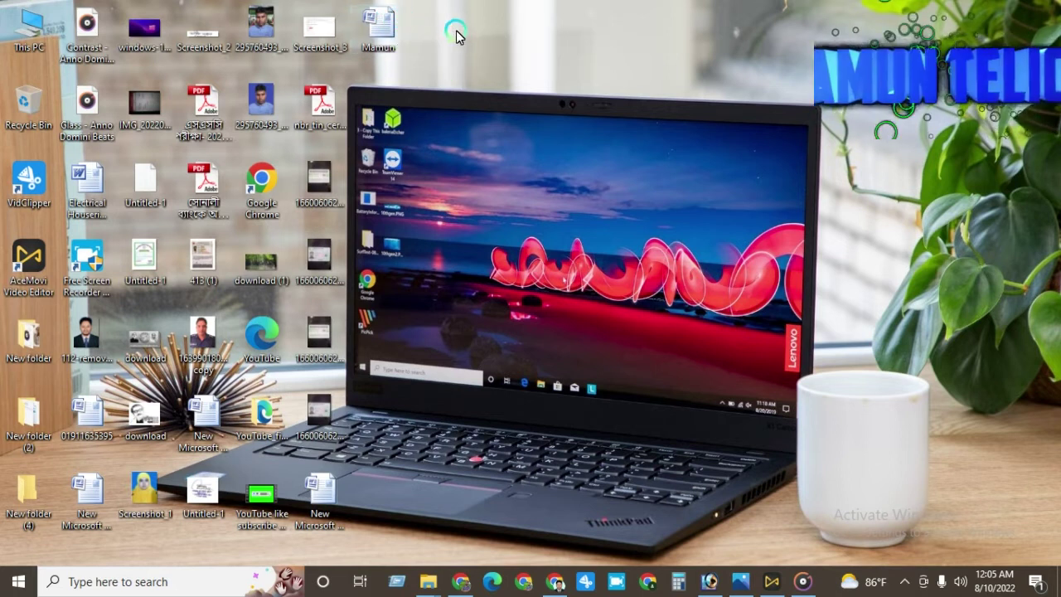
pyautogui.click(380, 29)
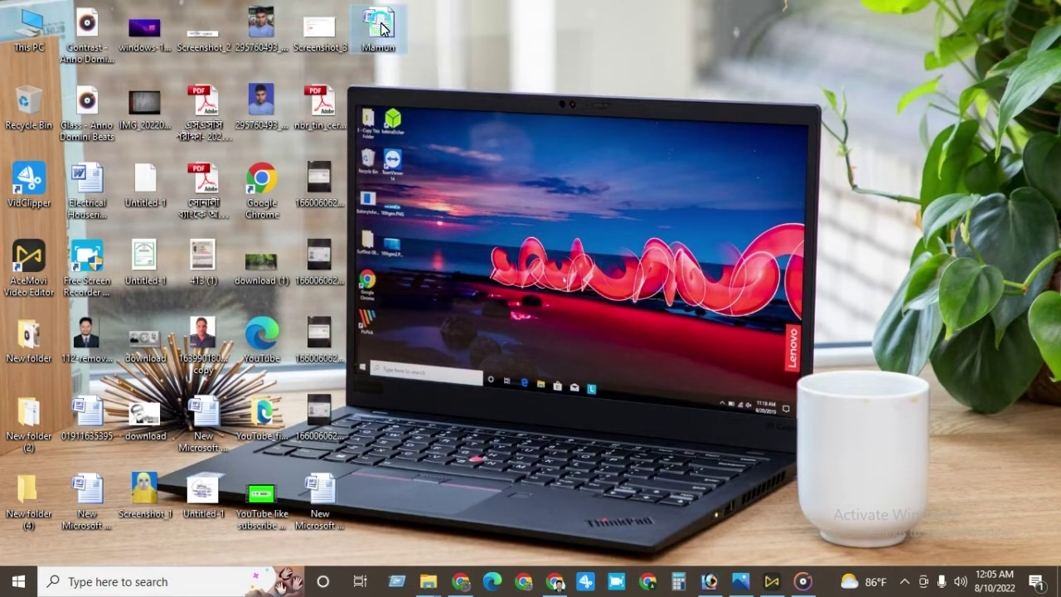
pyautogui.rightClick(382, 24)
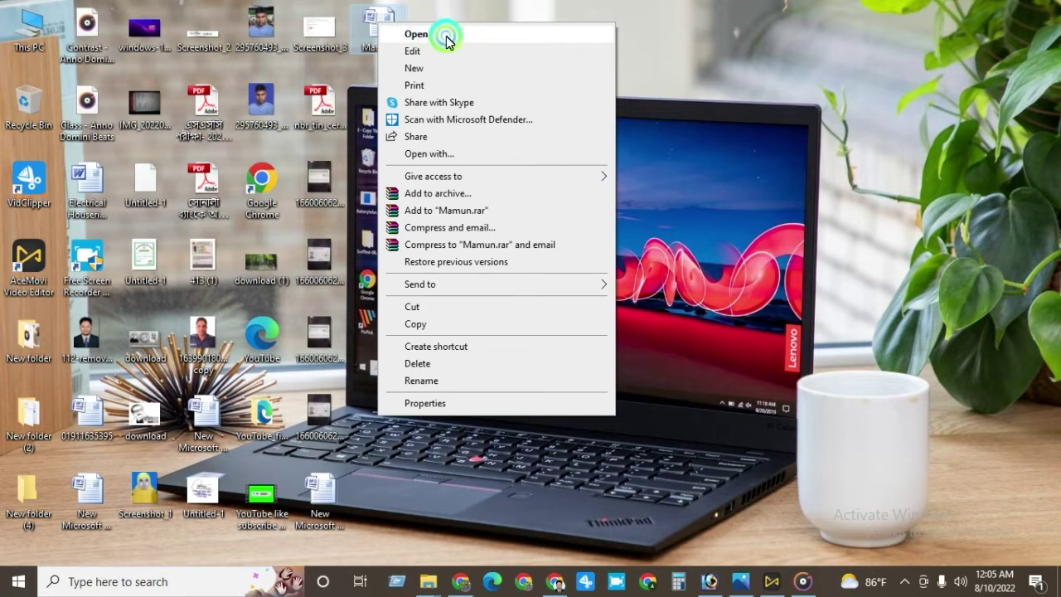
pyautogui.click(446, 36)
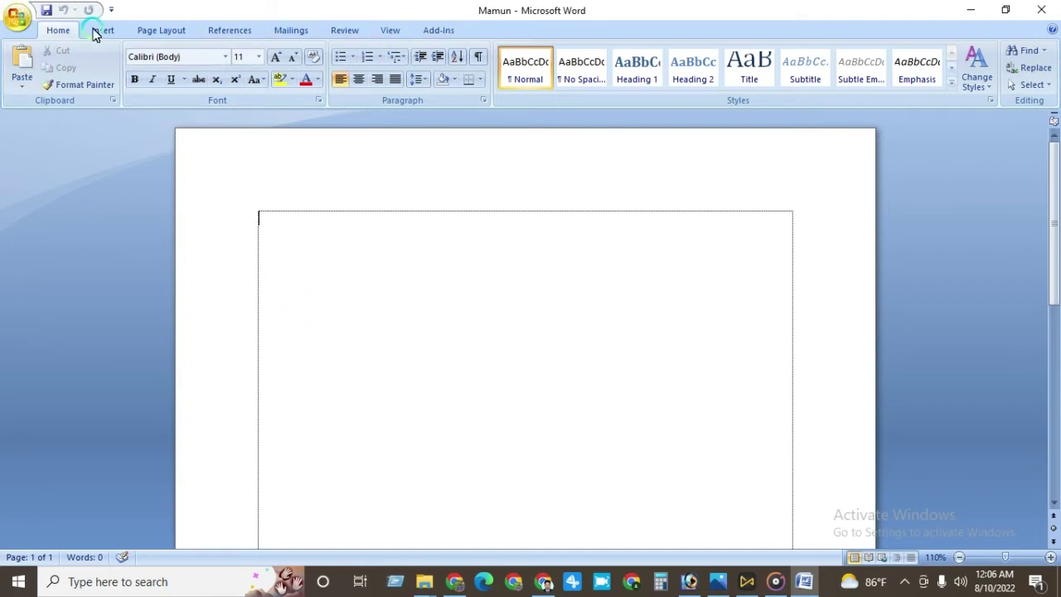
pyautogui.click(25, 23)
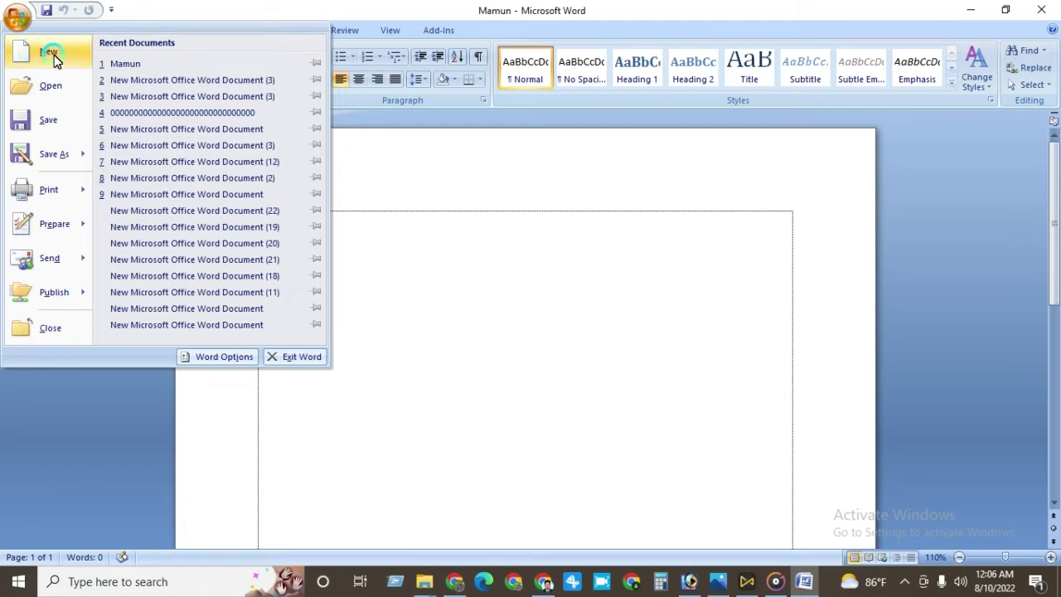
pyautogui.click(54, 58)
pyautogui.click(309, 171)
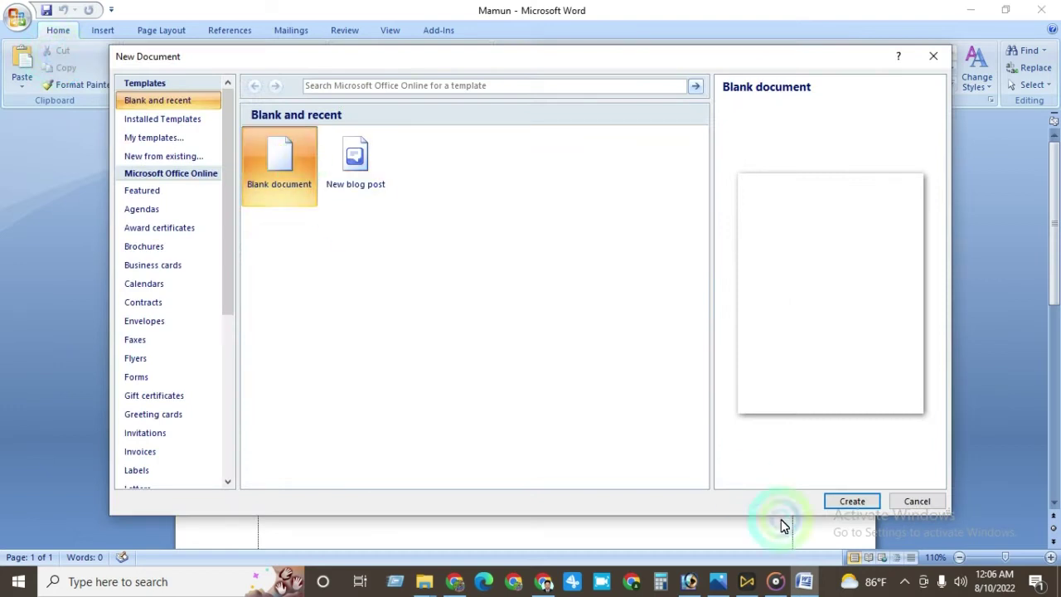
pyautogui.click(840, 502)
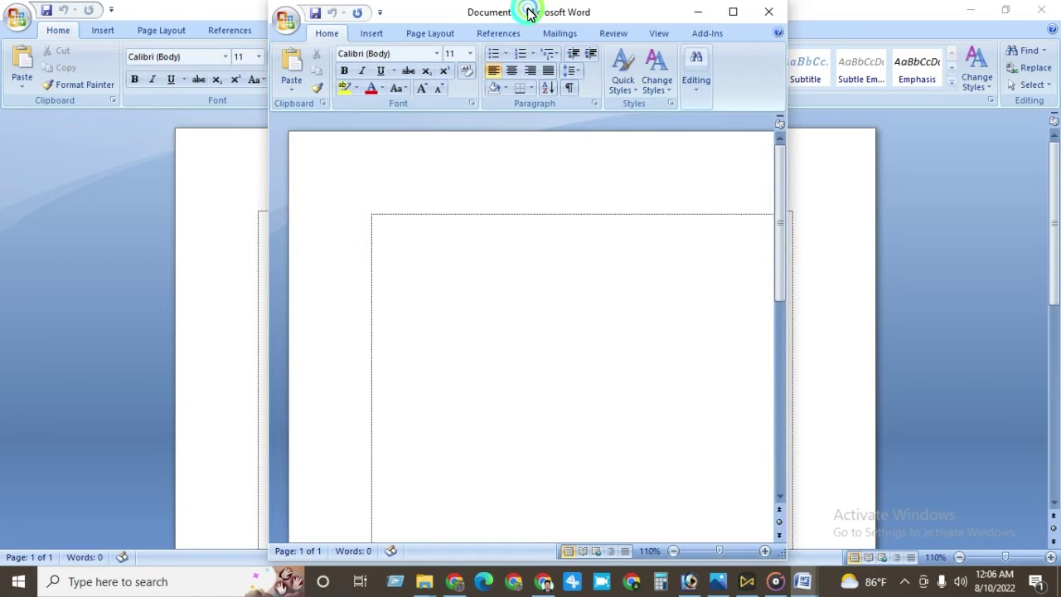
pyautogui.moveTo(476, 6); pyautogui.dragTo(547, 120)
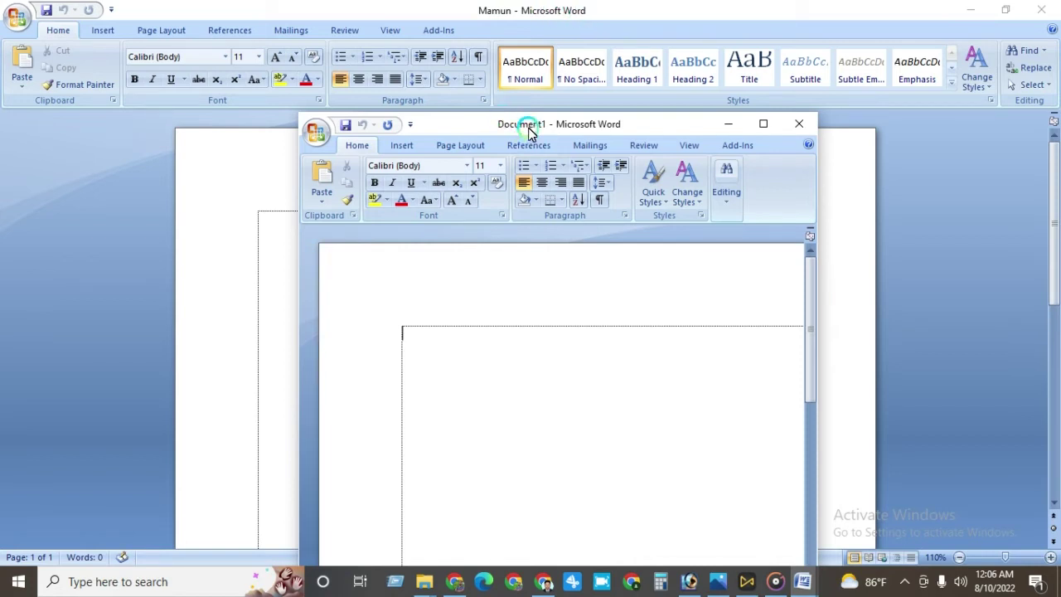
# - Close the extra Document1 window, browse the Office Button menu, then save Mamun
pyautogui.click(796, 126)
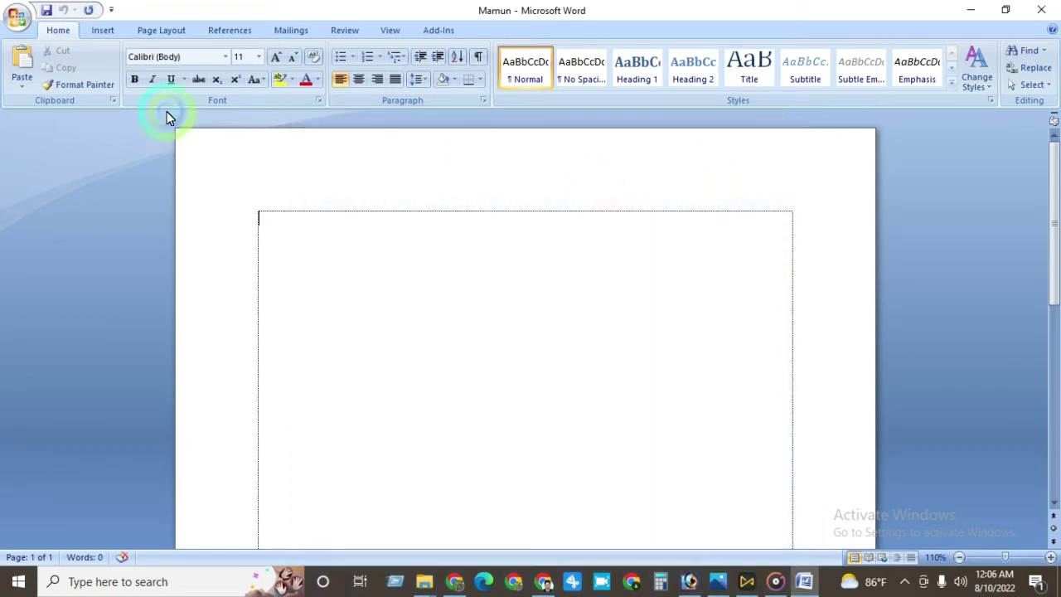
pyautogui.click(18, 13)
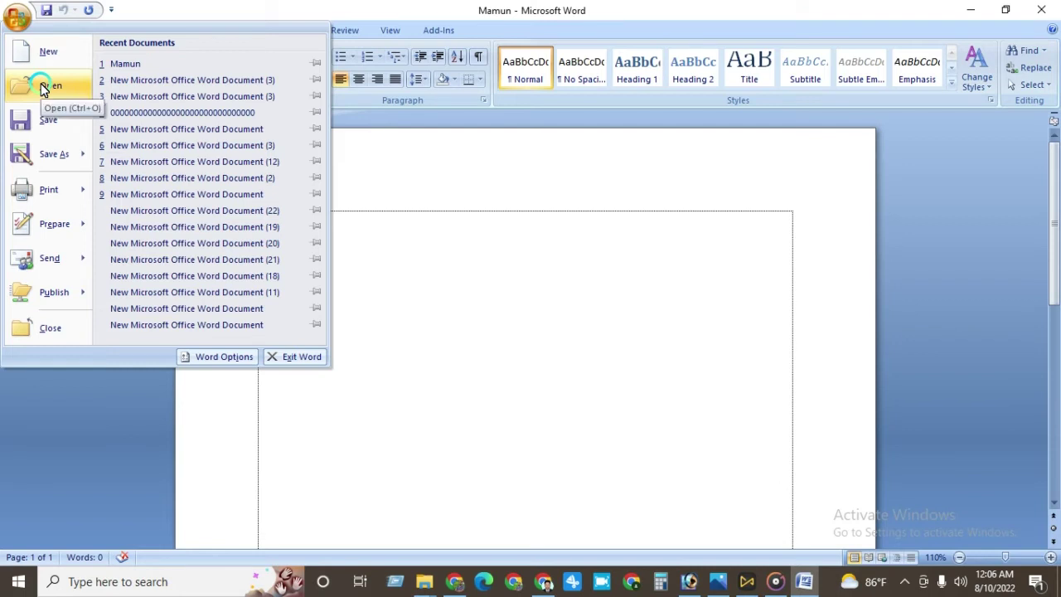
pyautogui.moveTo(59, 157)
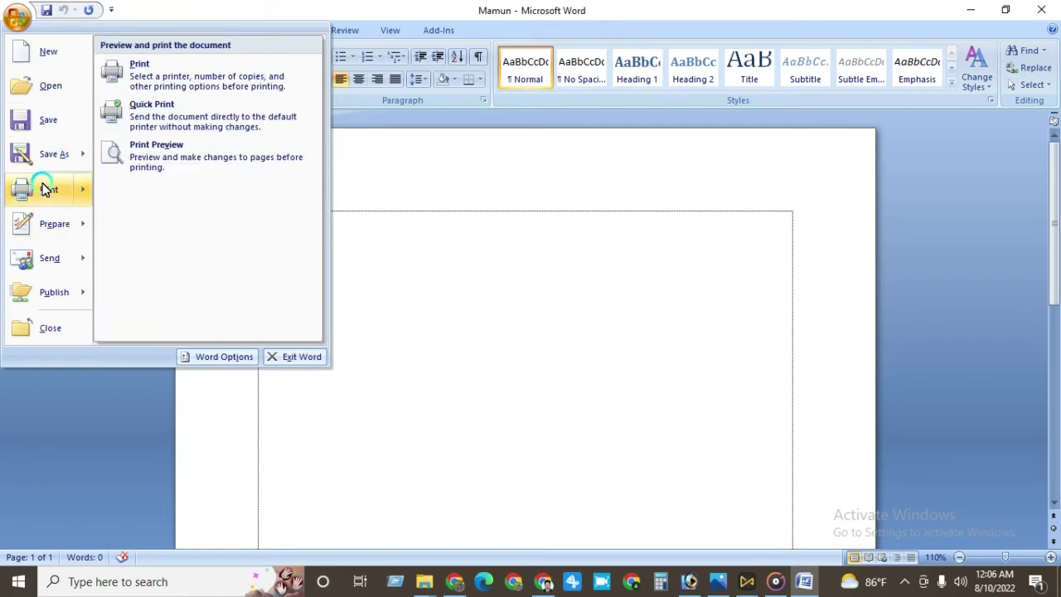
pyautogui.moveTo(52, 225)
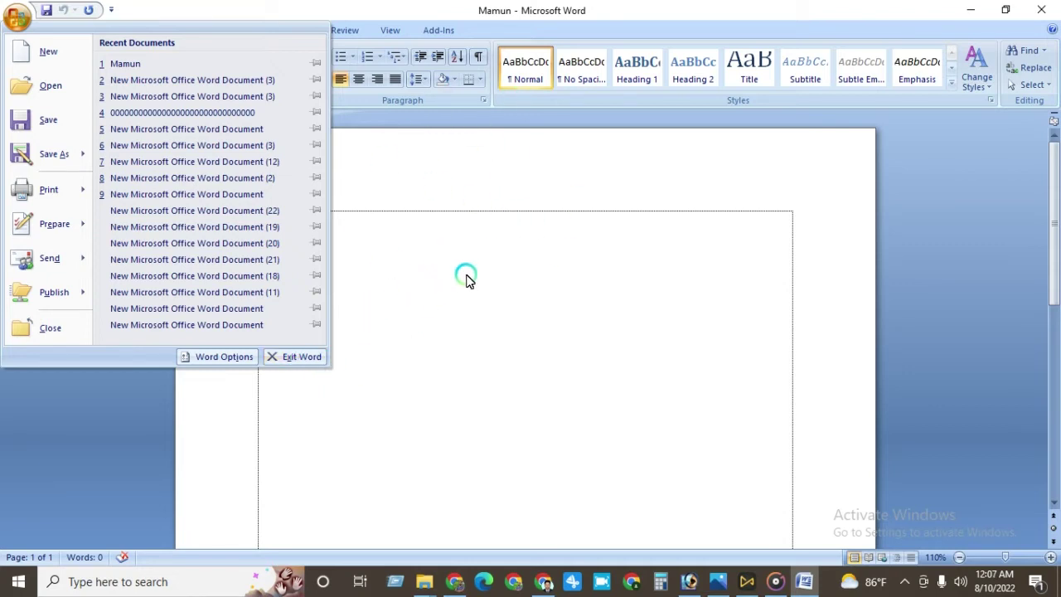
pyautogui.click(466, 279)
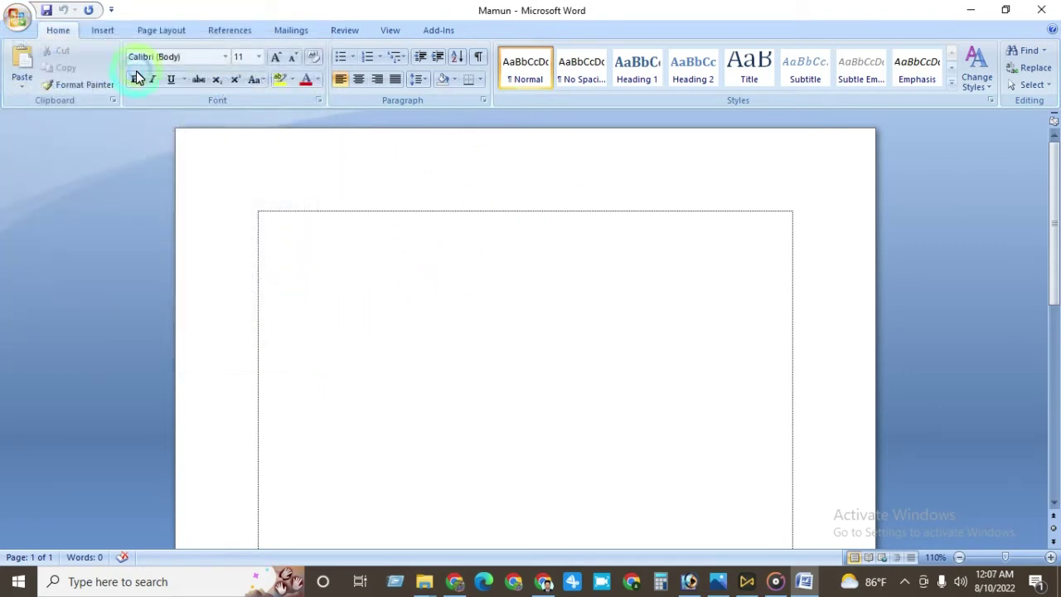
pyautogui.click(46, 13)
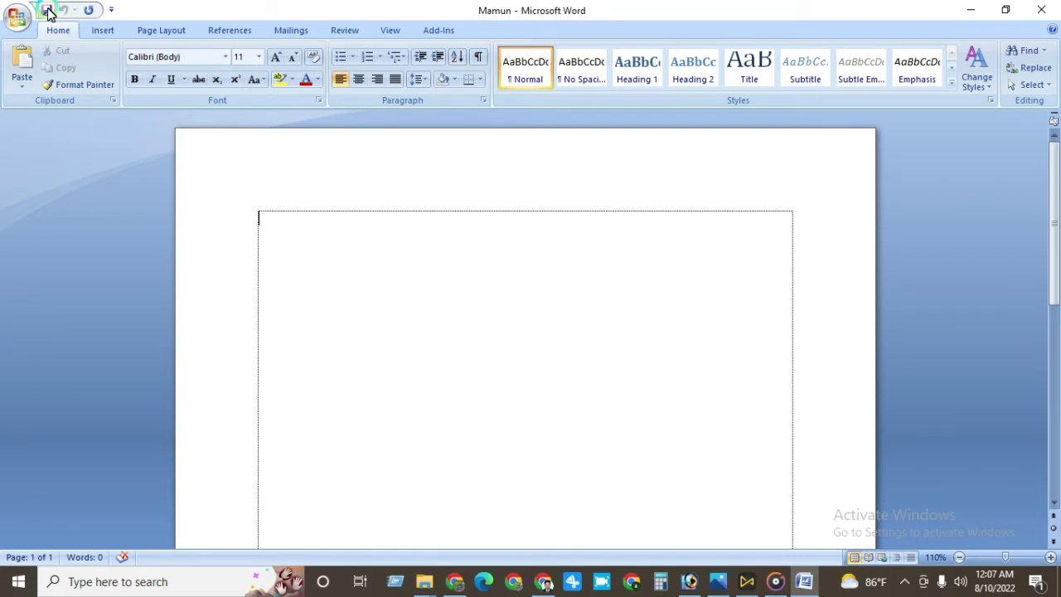
# - Type 'hfjgjgjghgjh' at the top of the page, save, then undo and redo it
pyautogui.click(268, 211)
pyautogui.write('hfjgjgjghgjh')
pyautogui.hotkey('ctrl', 's')
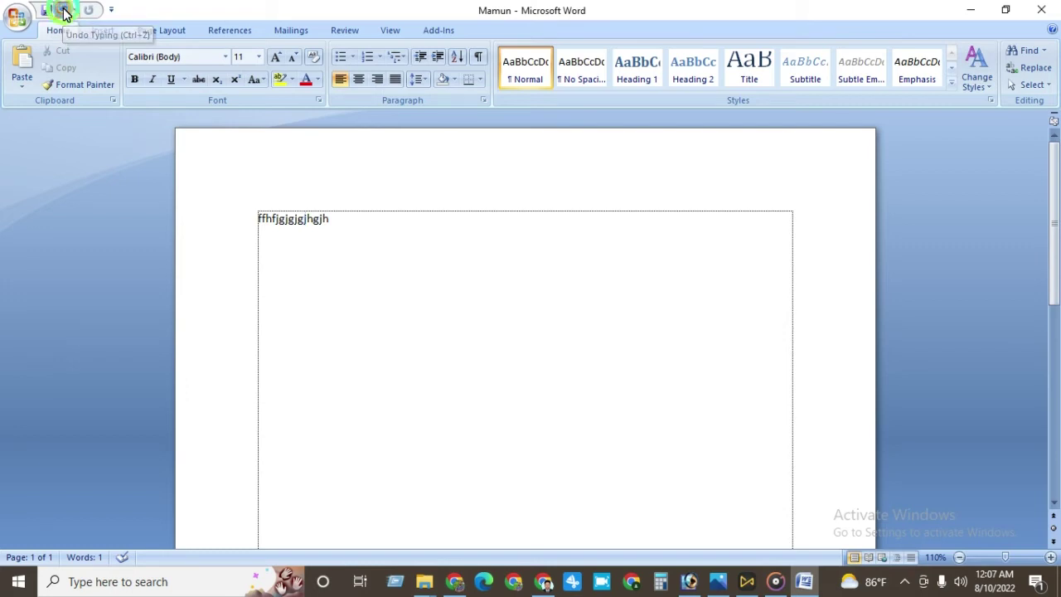
pyautogui.click(67, 13)
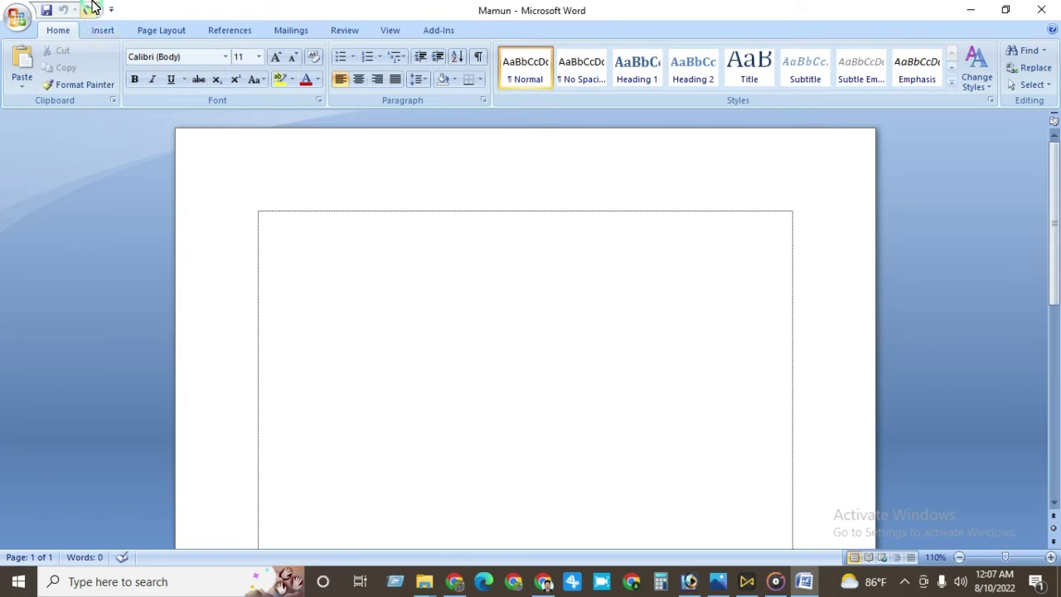
pyautogui.click(89, 12)
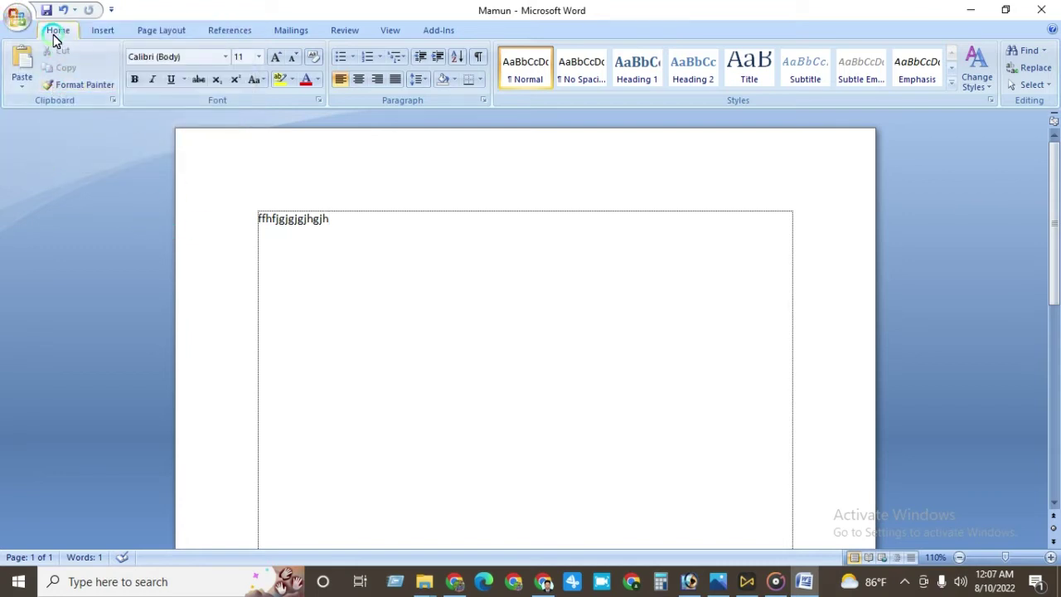
# - Apply Format Painter to the letters and select the whole line
pyautogui.click(69, 86)
pyautogui.moveTo(264, 220)
pyautogui.mouseDown()
pyautogui.moveTo(343, 240)
pyautogui.moveTo(257, 219)
pyautogui.mouseUp()
pyautogui.click(313, 230)
pyautogui.click(333, 224)
pyautogui.moveTo(334, 224); pyautogui.dragTo(225, 214)
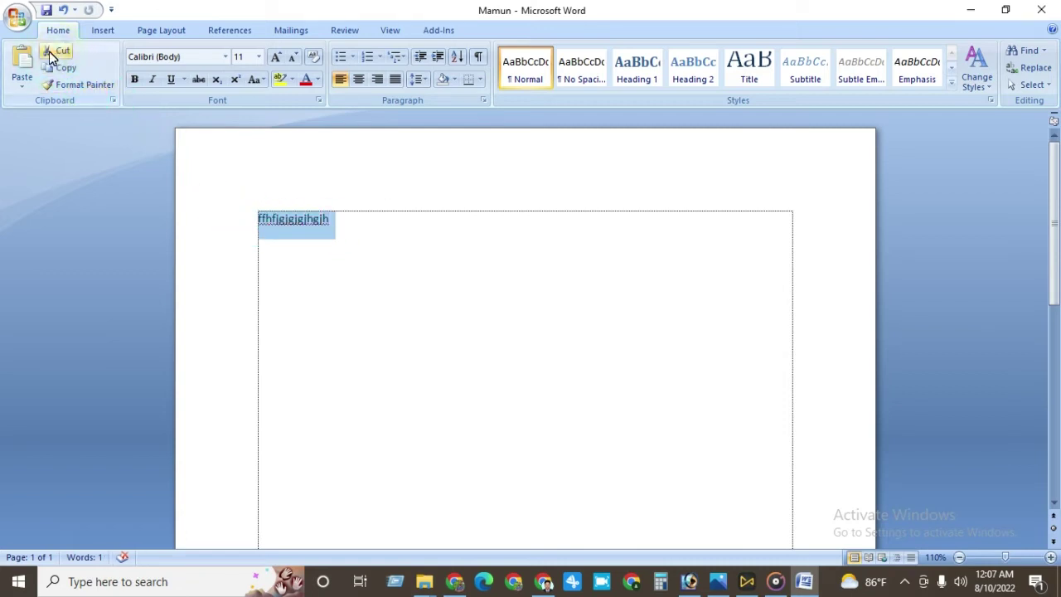
# - Cut the line, paste it back via right-click, then select and copy it
pyautogui.click(60, 53)
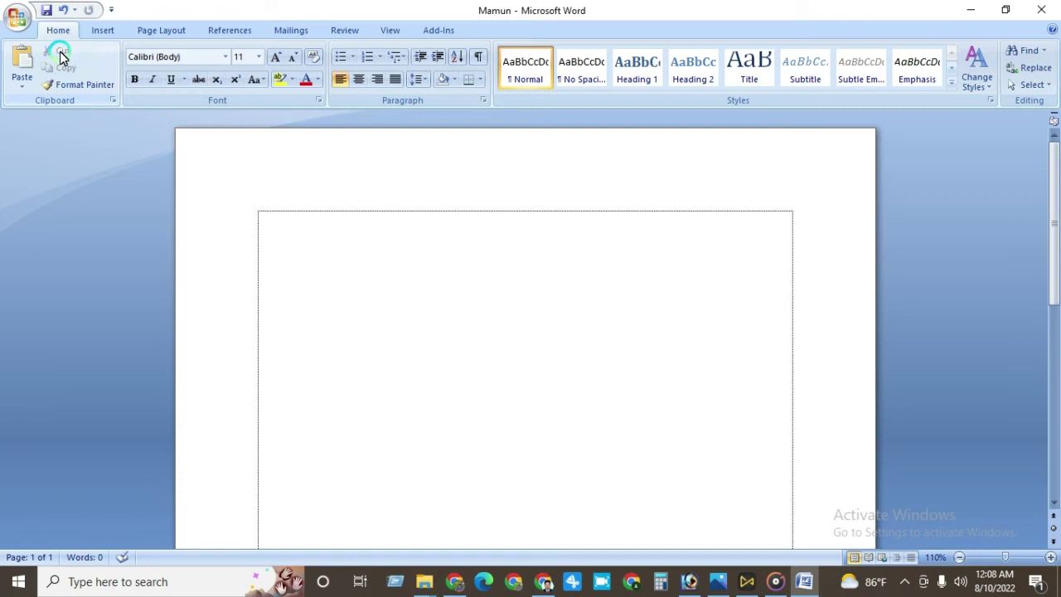
pyautogui.click(274, 232)
pyautogui.rightClick(264, 219)
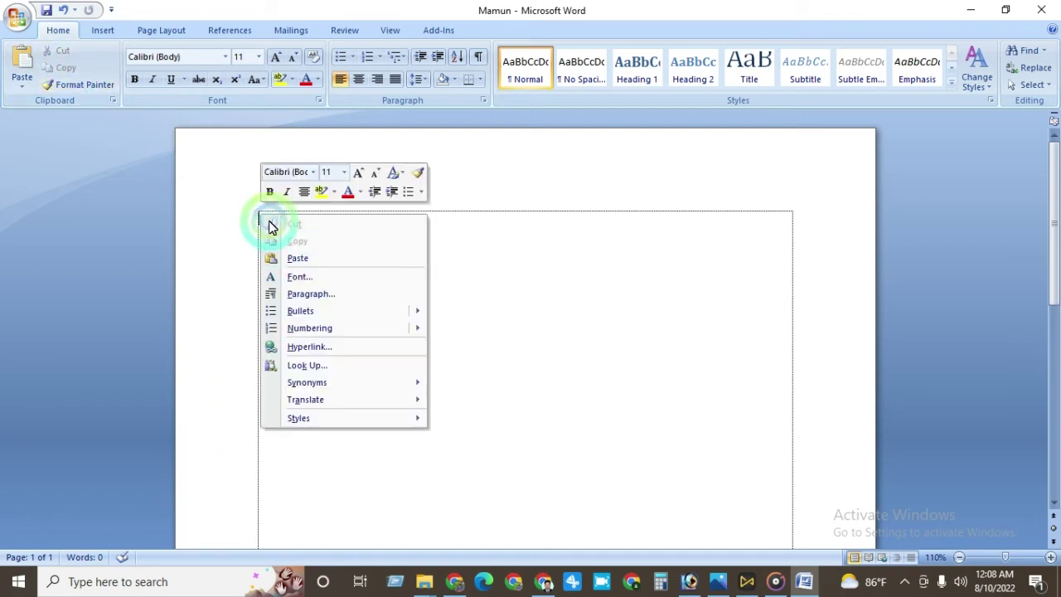
pyautogui.click(299, 261)
pyautogui.click(260, 222)
pyautogui.click(60, 72)
pyautogui.moveTo(260, 221); pyautogui.dragTo(207, 189)
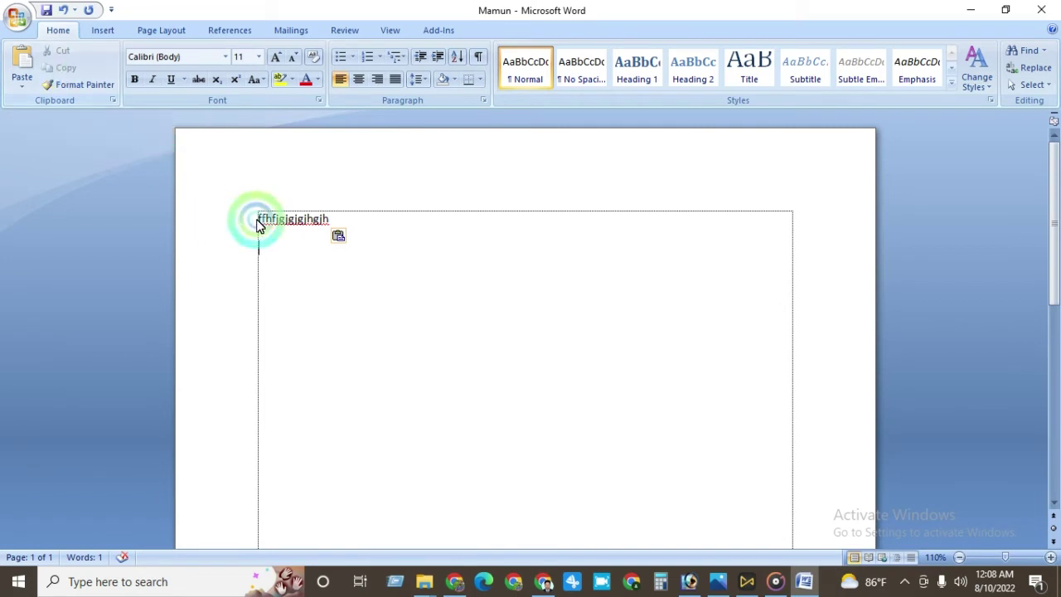
pyautogui.click(60, 68)
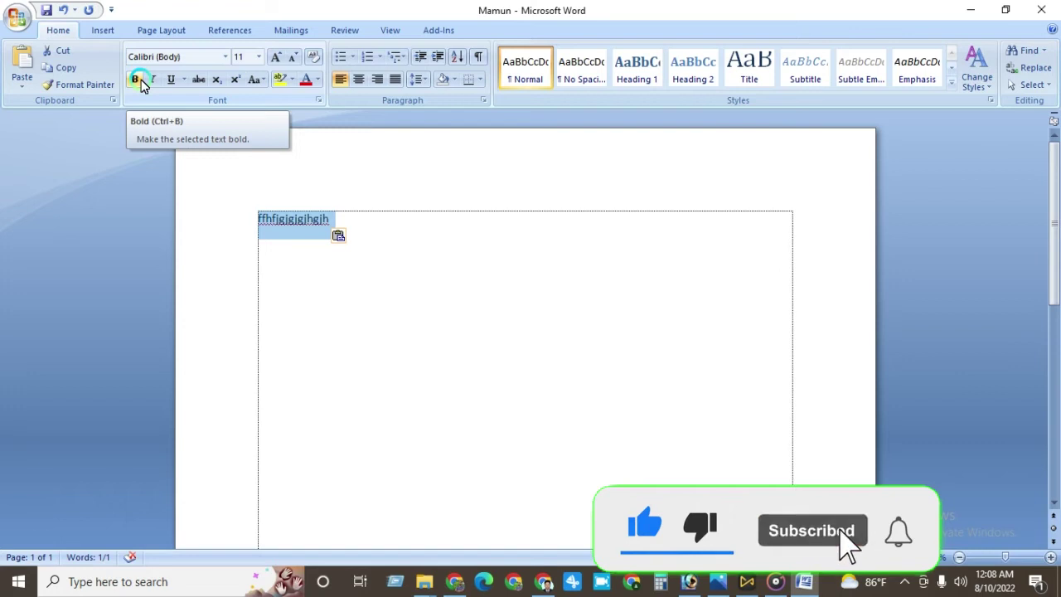
# - Bold the sample text and enlarge its font size toward 52 pt
pyautogui.moveTo(259, 221); pyautogui.dragTo(338, 228)
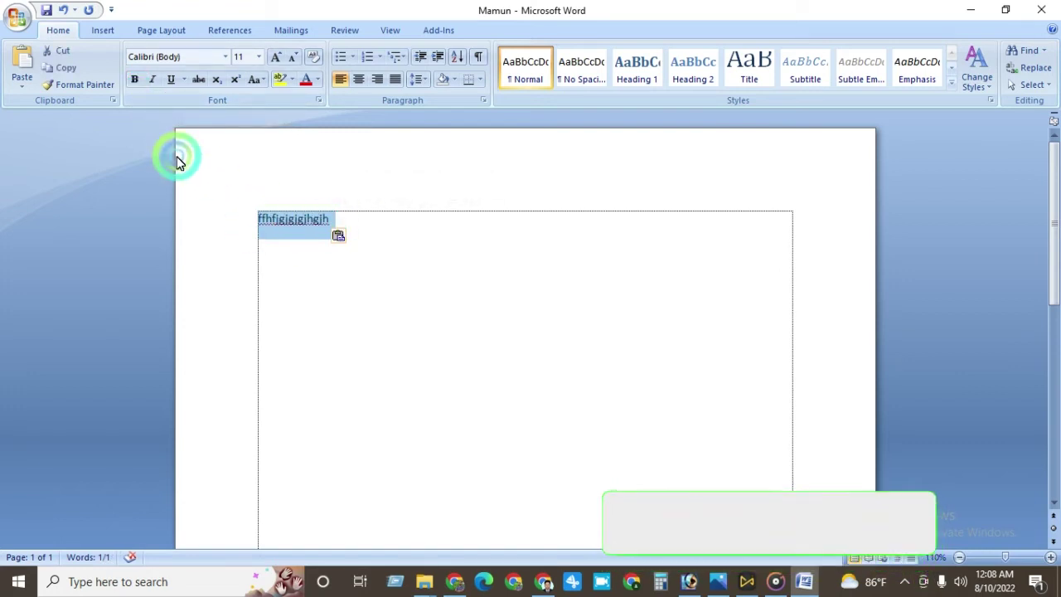
pyautogui.click(136, 83)
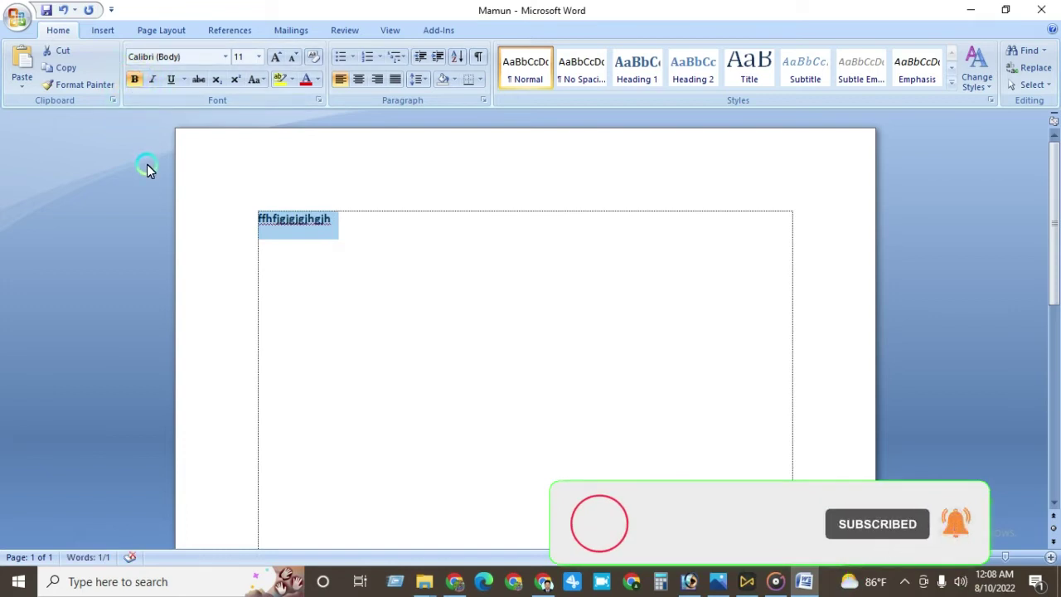
pyautogui.hotkey('ctrl', ']')
pyautogui.hotkey('ctrl', ']')
pyautogui.hotkey('ctrl', ']')
pyautogui.hotkey('ctrl', ']')
pyautogui.hotkey('ctrl', ']')
pyautogui.hotkey('ctrl', ']')
pyautogui.hotkey('ctrl', ']')
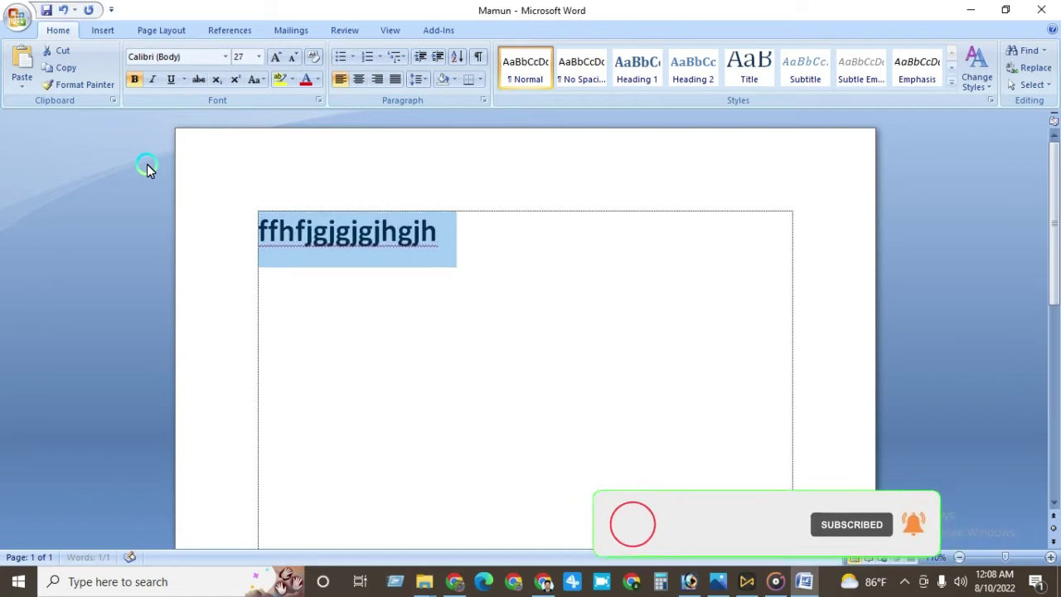
pyautogui.hotkey('ctrl', ']')
pyautogui.hotkey('ctrl', ']')
pyautogui.hotkey('ctrl', ']')
pyautogui.hotkey('ctrl', ']')
pyautogui.hotkey('ctrl', ']')
pyautogui.hotkey('ctrl', ']')
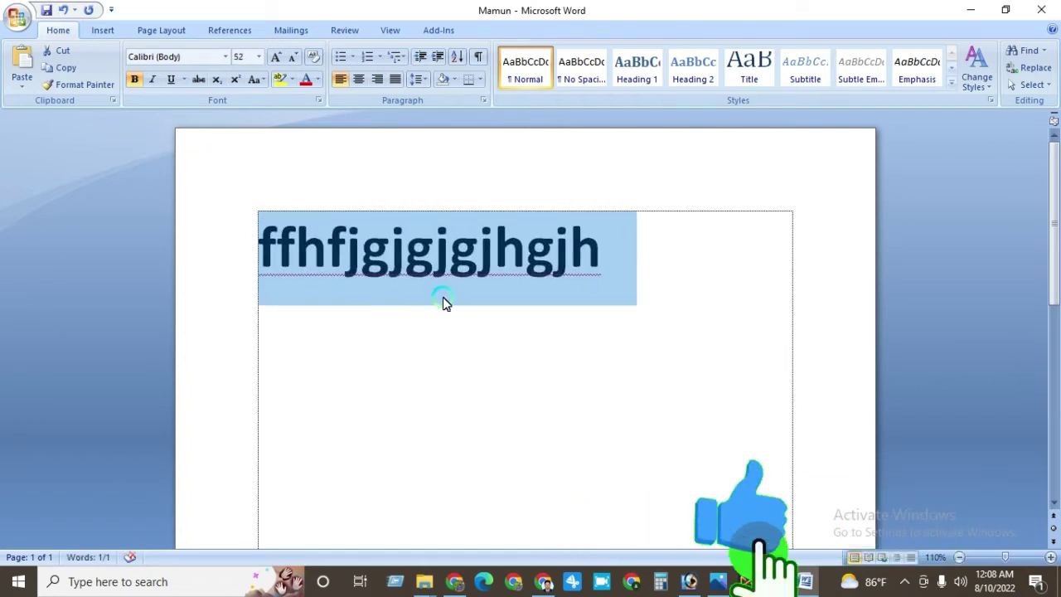
pyautogui.click(443, 296)
# - Remove bold from the whole line, then re-bold the ending letters 'jgjhgjh'
pyautogui.click(489, 249)
pyautogui.moveTo(611, 246)
pyautogui.mouseDown()
pyautogui.moveTo(265, 244)
pyautogui.moveTo(522, 253)
pyautogui.moveTo(533, 330)
pyautogui.mouseUp()
pyautogui.click(134, 78)
pyautogui.click(386, 334)
pyautogui.click(535, 331)
pyautogui.moveTo(621, 279); pyautogui.dragTo(253, 266)
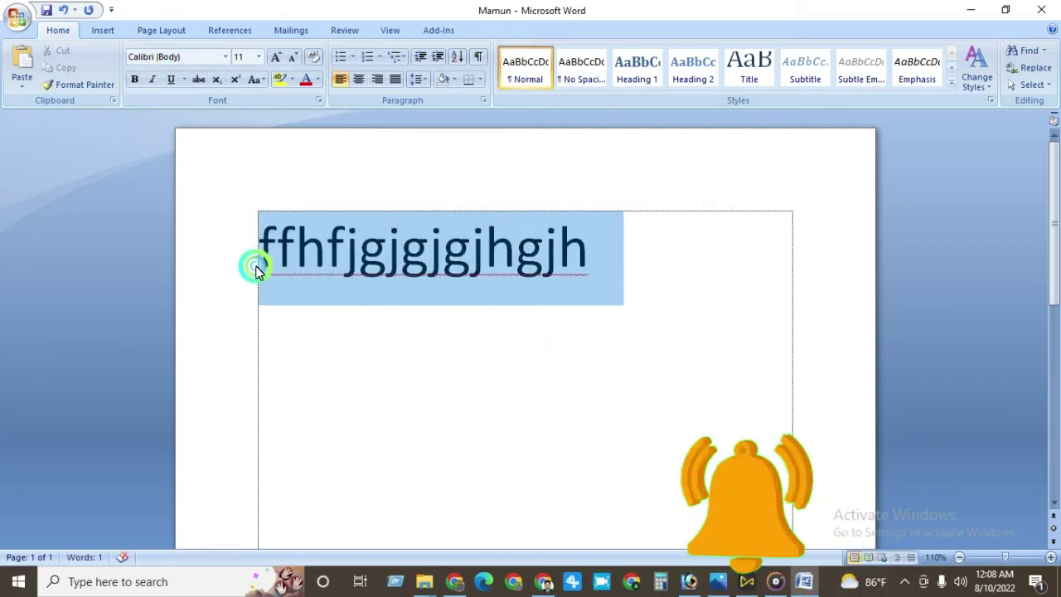
pyautogui.click(134, 78)
pyautogui.click(445, 329)
# - Make the whole line italic, toggling italic off and back on once
pyautogui.moveTo(279, 249); pyautogui.dragTo(585, 251)
pyautogui.click(304, 285)
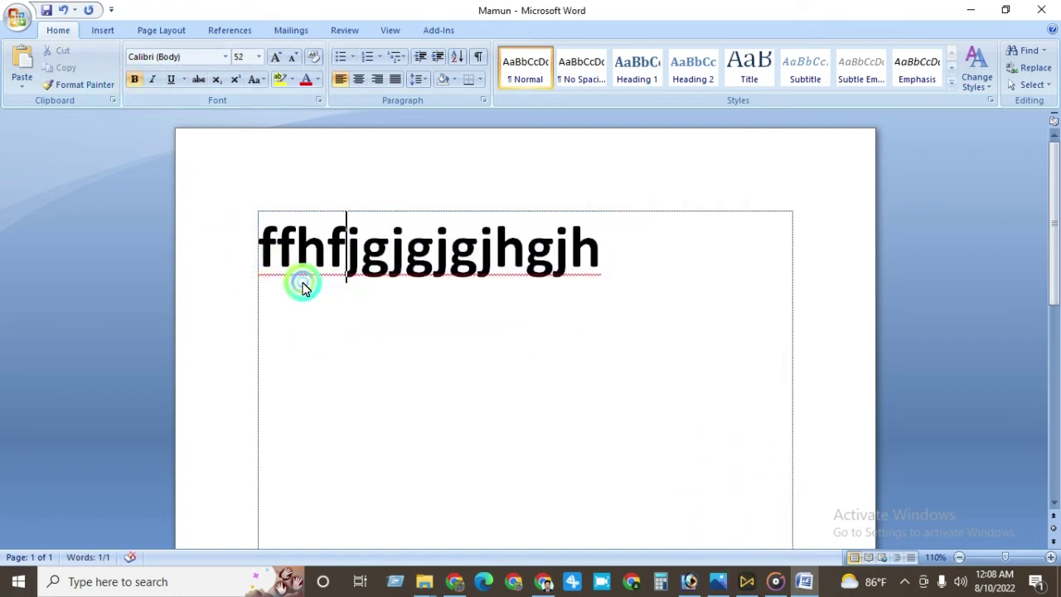
pyautogui.tripleClick(264, 254)
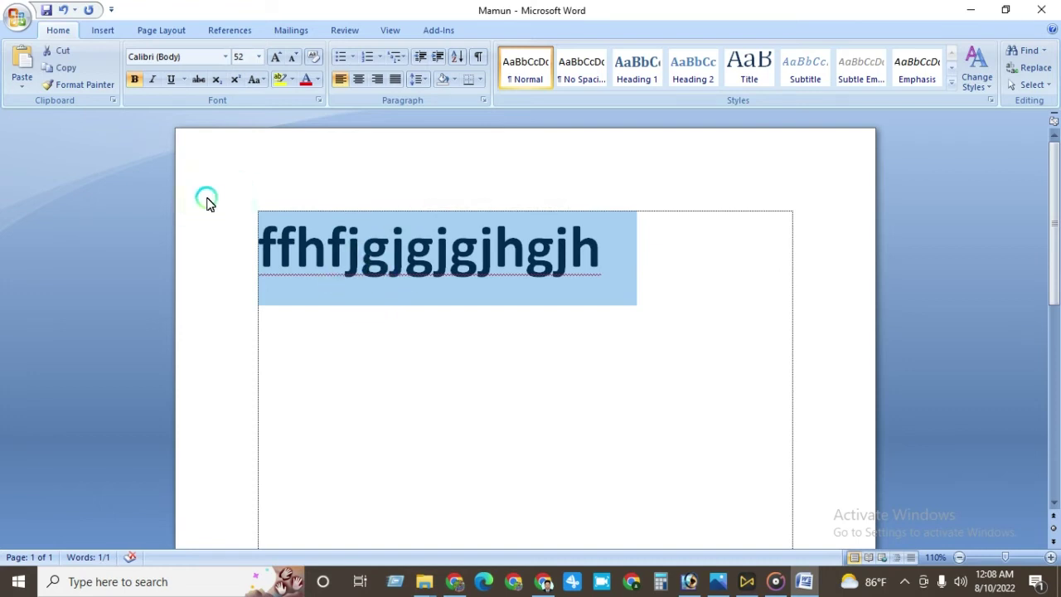
pyautogui.click(153, 78)
pyautogui.click(379, 367)
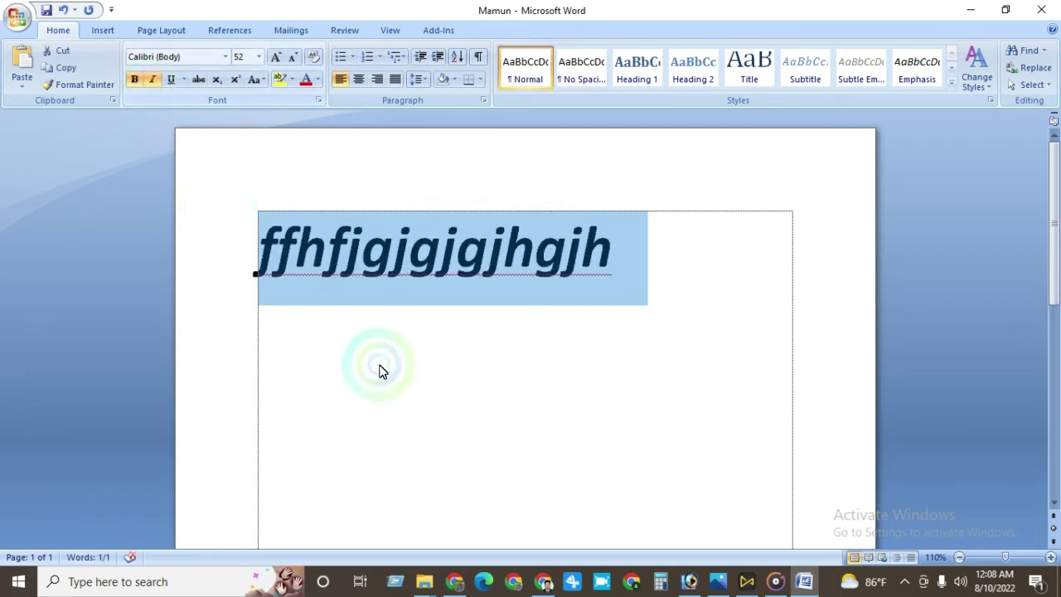
pyautogui.click(454, 284)
pyautogui.moveTo(645, 244); pyautogui.dragTo(190, 225)
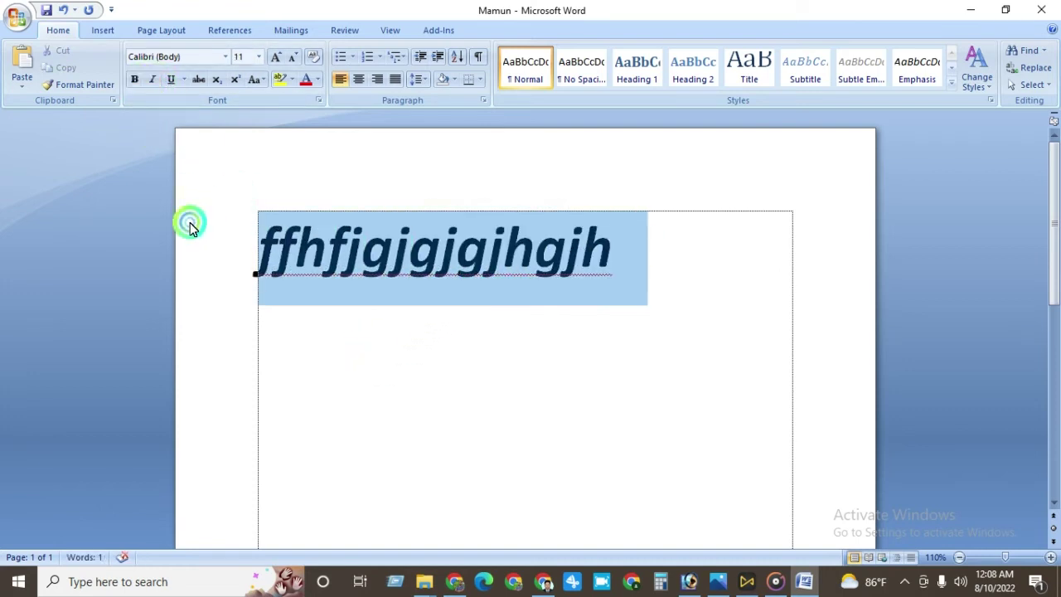
pyautogui.click(153, 79)
pyautogui.click(152, 79)
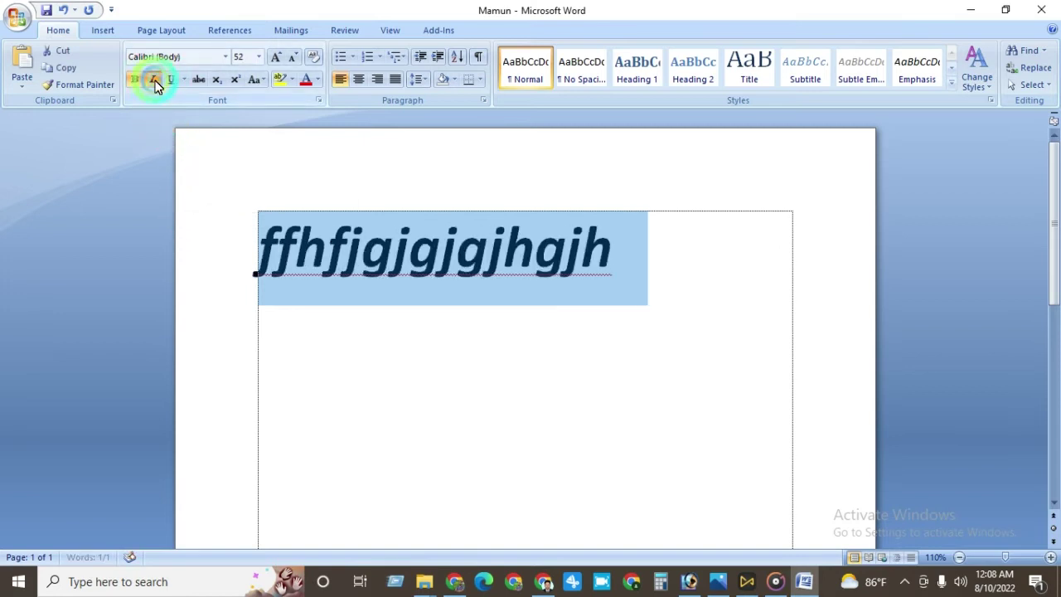
pyautogui.click(416, 300)
# - Underline the heading and reselect the whole line
pyautogui.moveTo(267, 263); pyautogui.dragTo(626, 258)
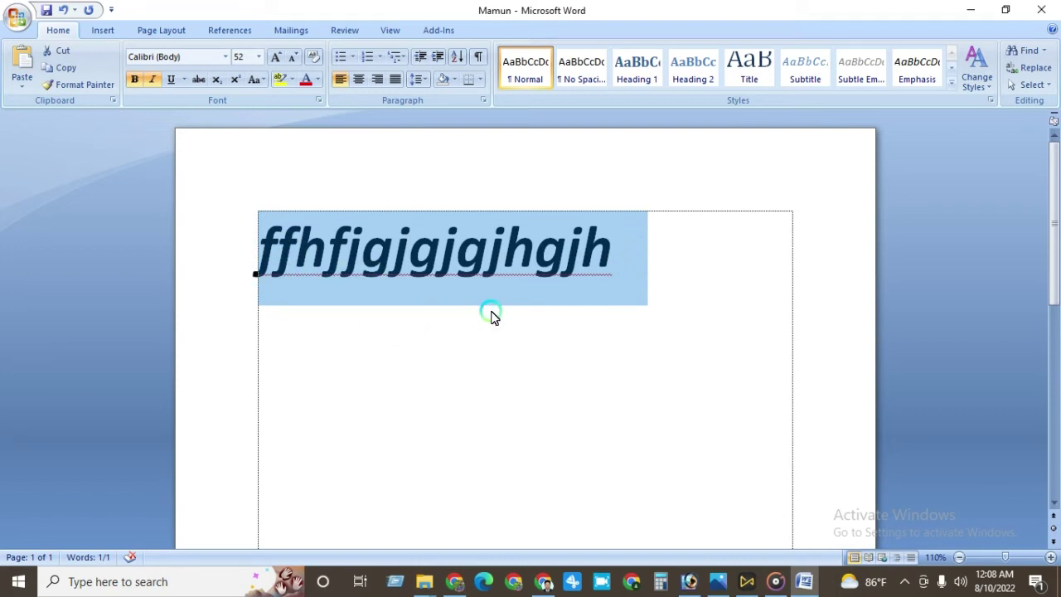
pyautogui.click(172, 82)
pyautogui.click(410, 345)
pyautogui.tripleClick(344, 251)
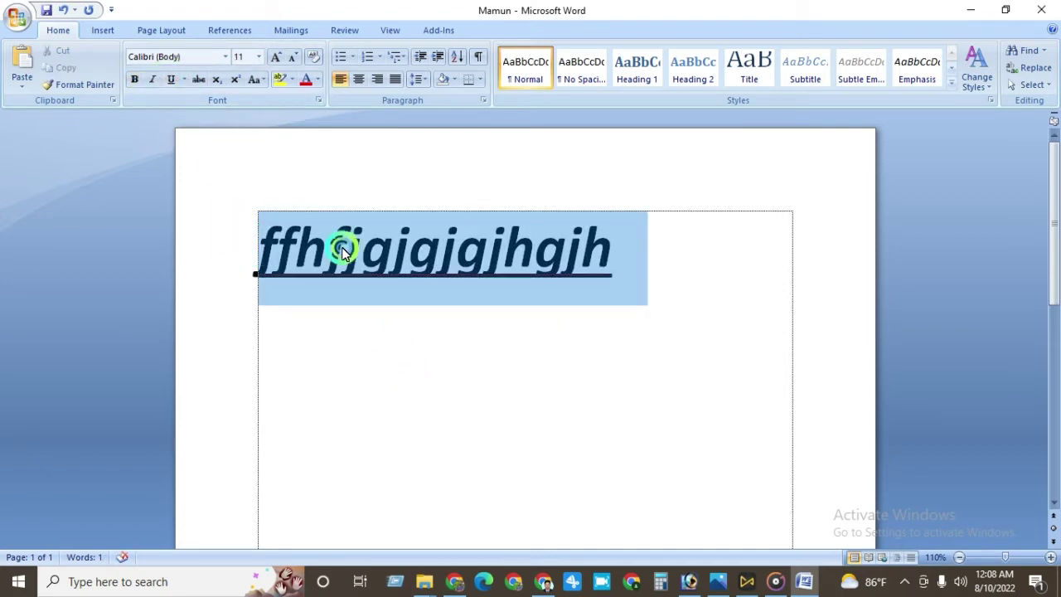
pyautogui.click(466, 359)
pyautogui.click(325, 264)
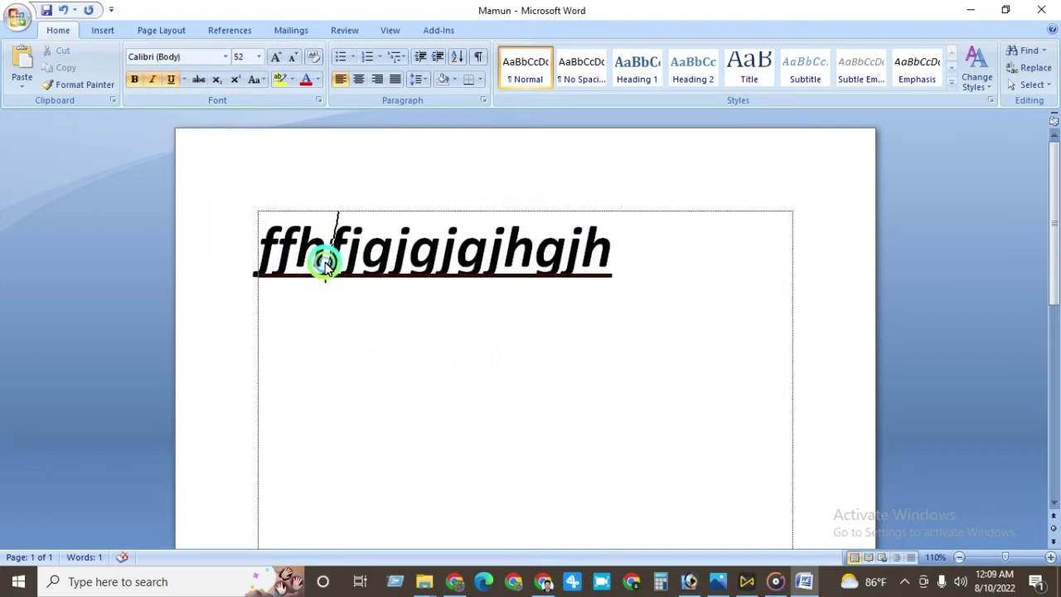
pyautogui.click(251, 254)
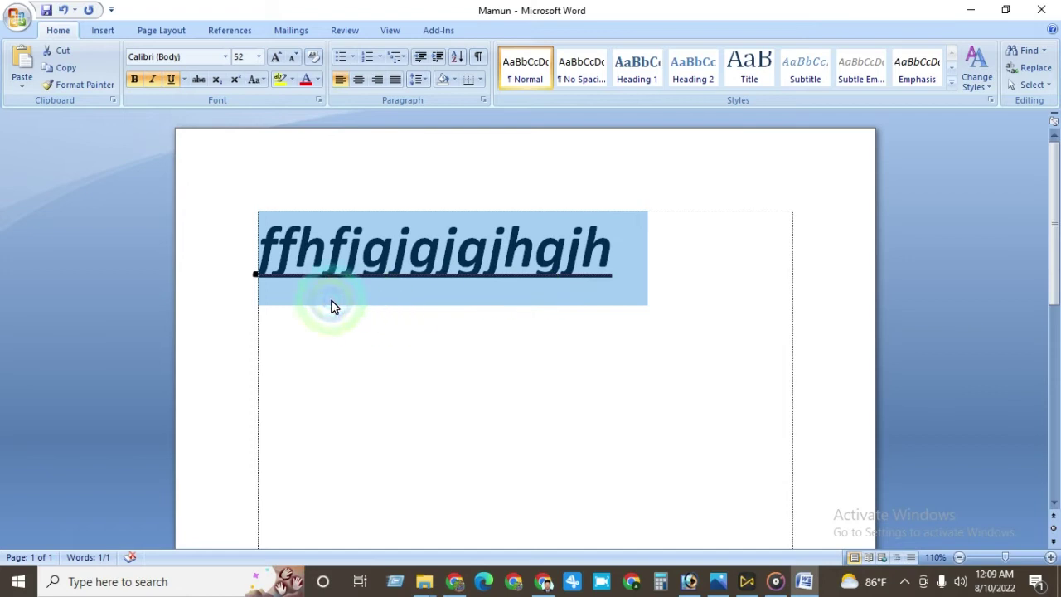
# - Set the selected 52 pt text to the Annapolis 3D font from the Font name list
pyautogui.click(190, 60)
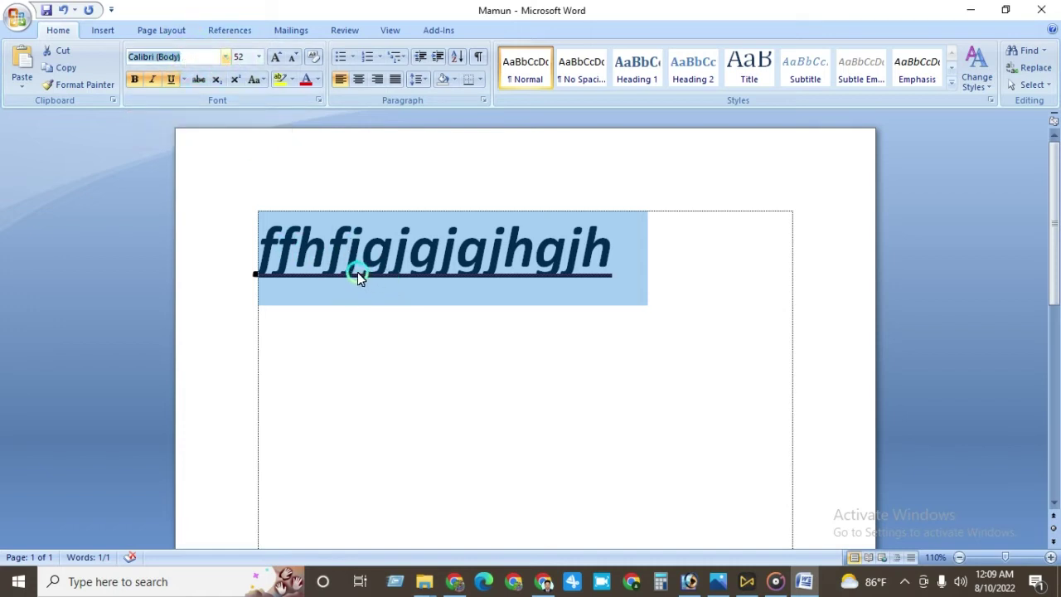
pyautogui.click(232, 60)
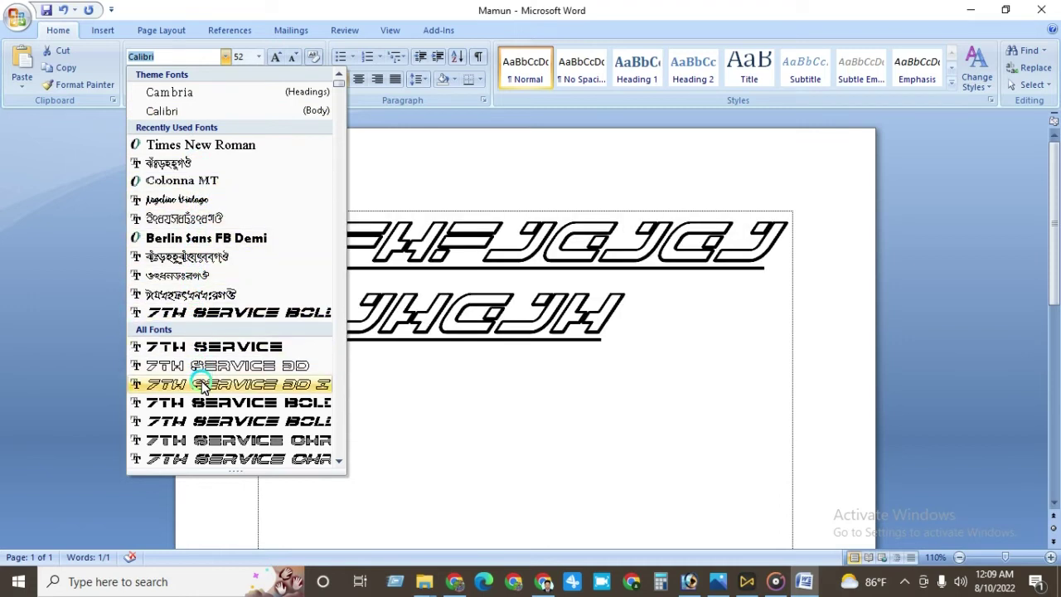
pyautogui.scroll(-1, 222, 407)
pyautogui.scroll(-2, 274, 336)
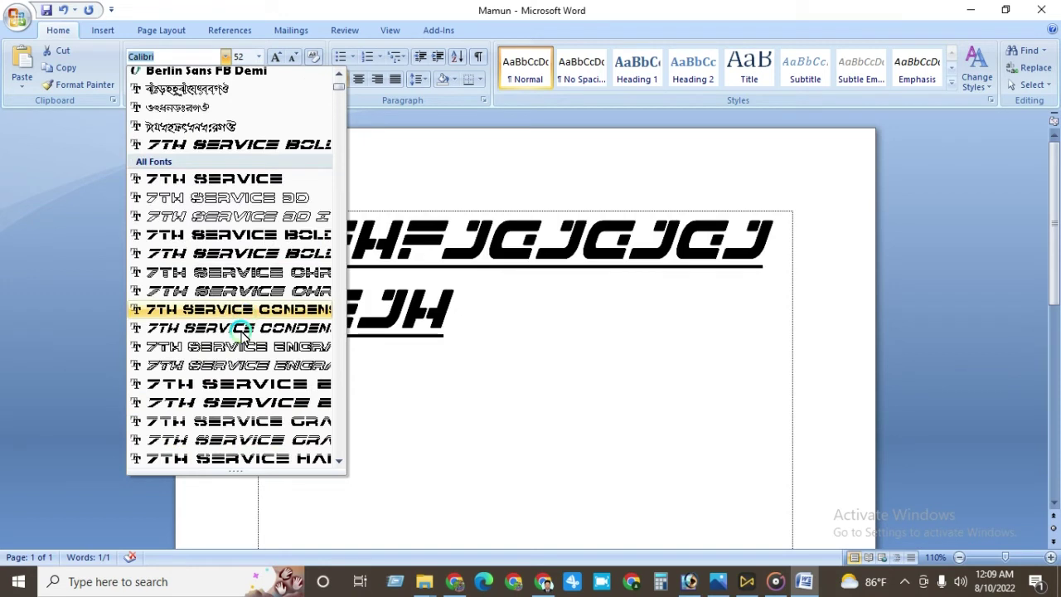
pyautogui.scroll(-1, 241, 369)
pyautogui.scroll(-1, 265, 310)
pyautogui.scroll(-2, 278, 257)
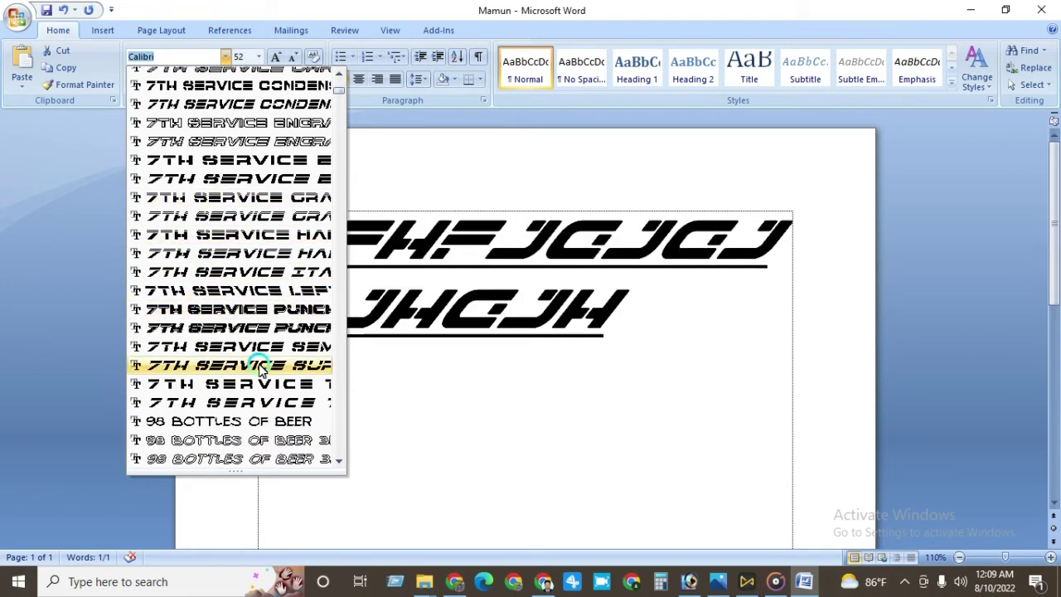
pyautogui.scroll(-5, 260, 296)
pyautogui.scroll(-4, 277, 320)
pyautogui.scroll(-3, 257, 314)
pyautogui.scroll(-6, 249, 302)
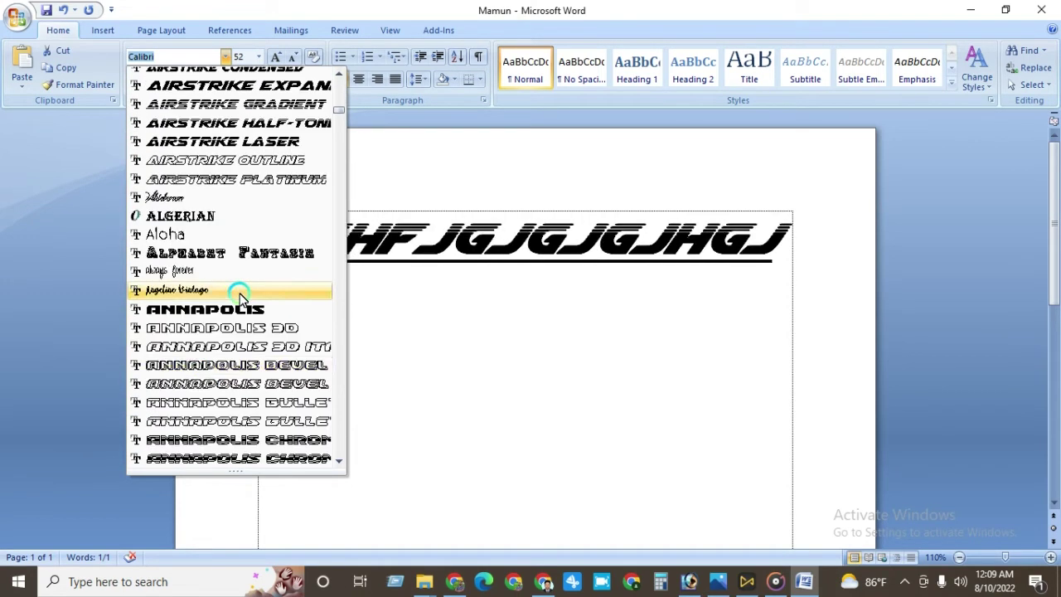
pyautogui.click(220, 331)
pyautogui.click(496, 305)
# - Remove bold from both lines of Annapolis 3D text
pyautogui.moveTo(506, 307); pyautogui.dragTo(242, 228)
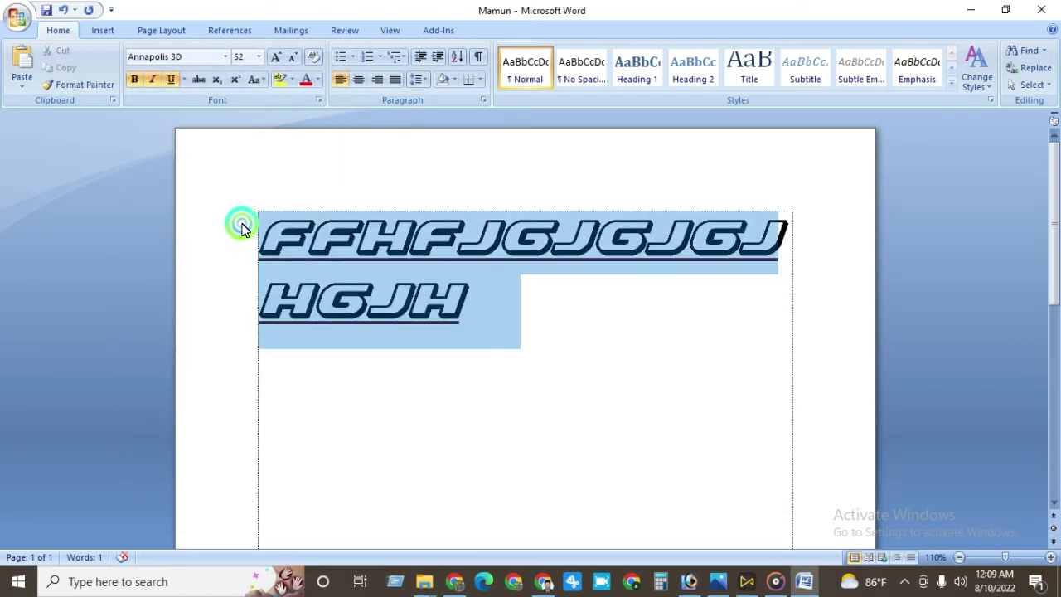
pyautogui.click(135, 79)
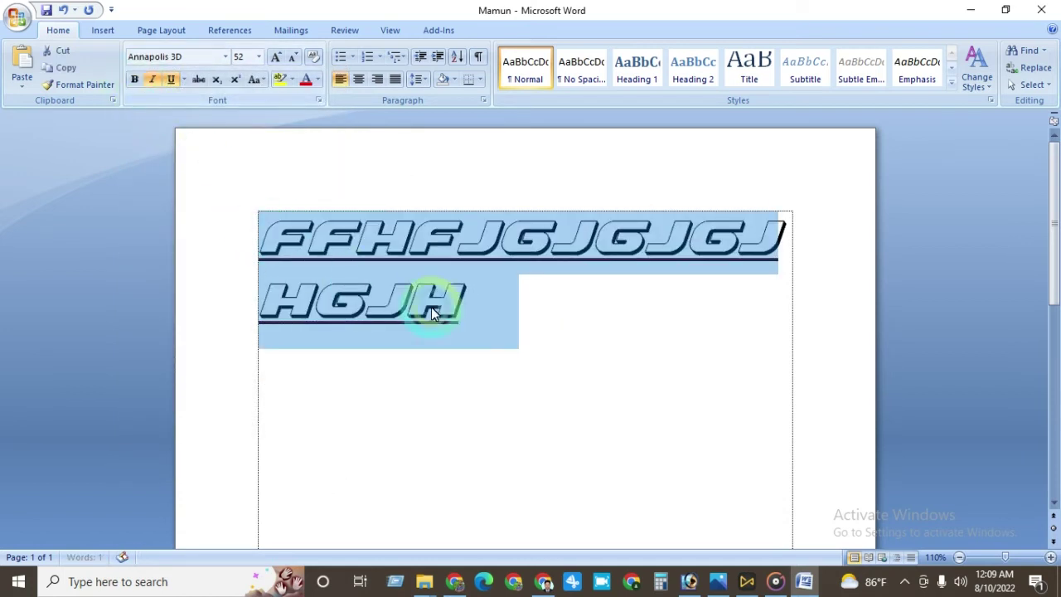
pyautogui.click(520, 332)
# - Try 8 and 72 point font sizes on both lines, settling on 18 point
pyautogui.moveTo(473, 307); pyautogui.dragTo(175, 233)
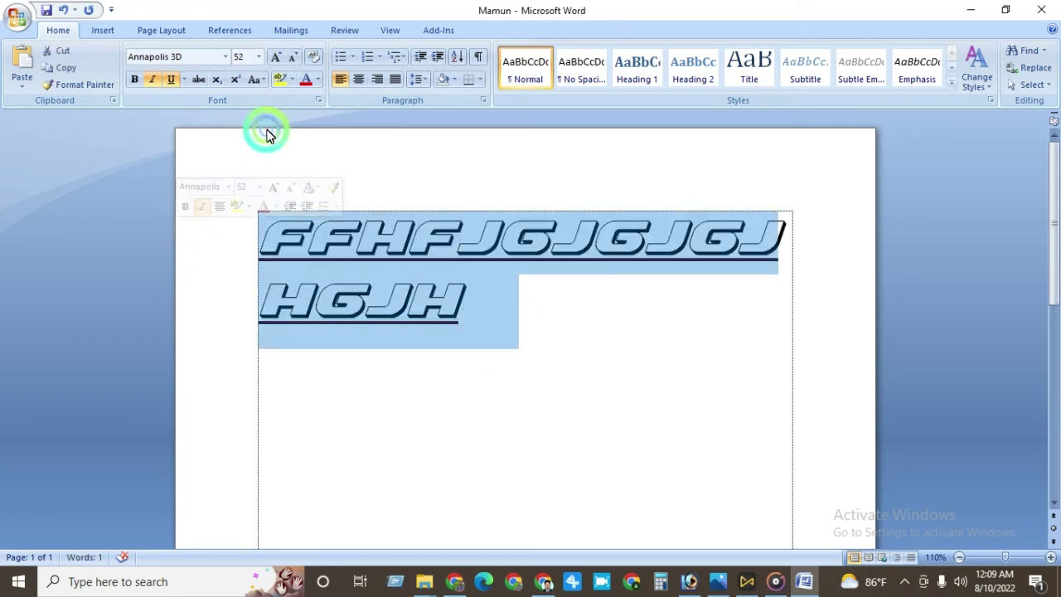
pyautogui.click(258, 58)
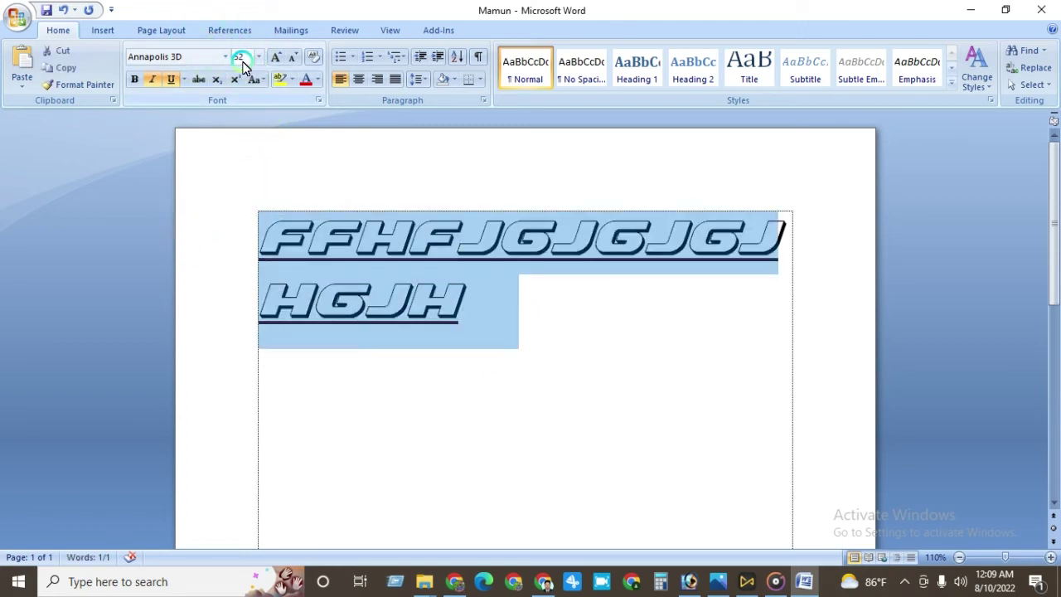
pyautogui.click(245, 61)
pyautogui.moveTo(307, 243); pyautogui.dragTo(490, 313)
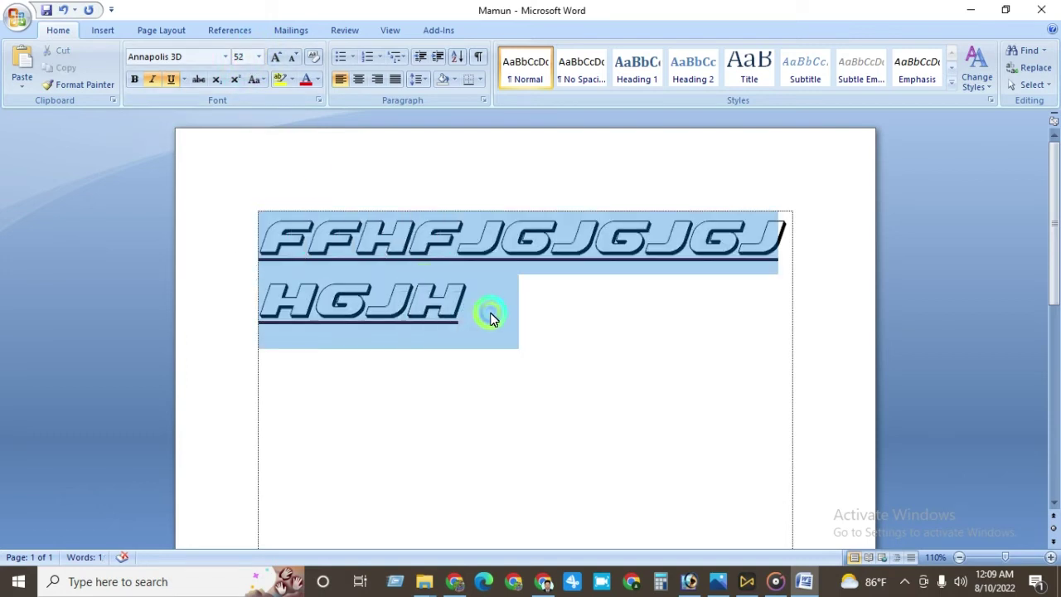
pyautogui.click(257, 58)
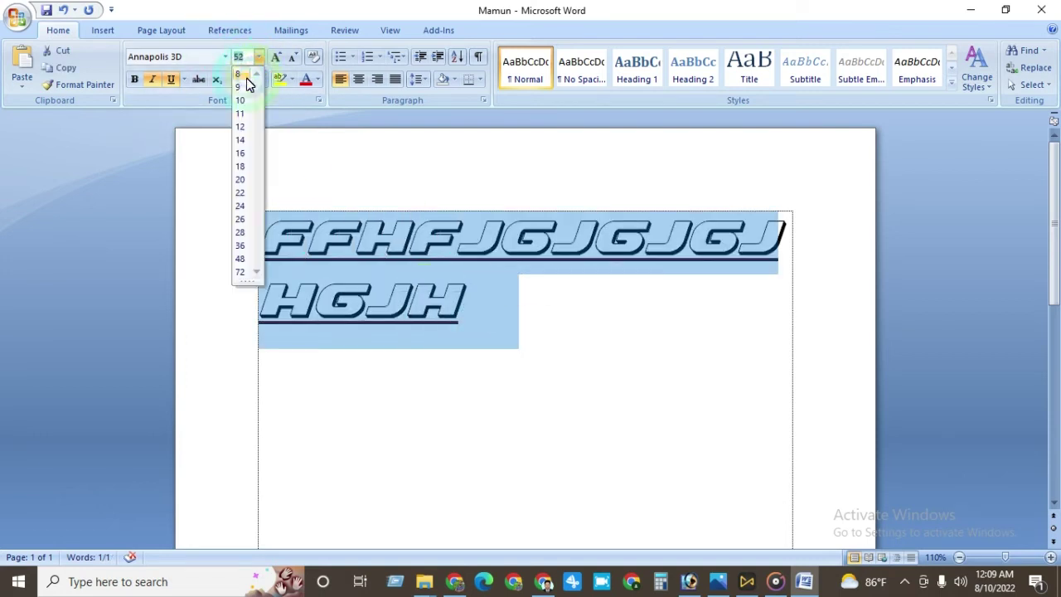
pyautogui.click(239, 77)
pyautogui.click(260, 57)
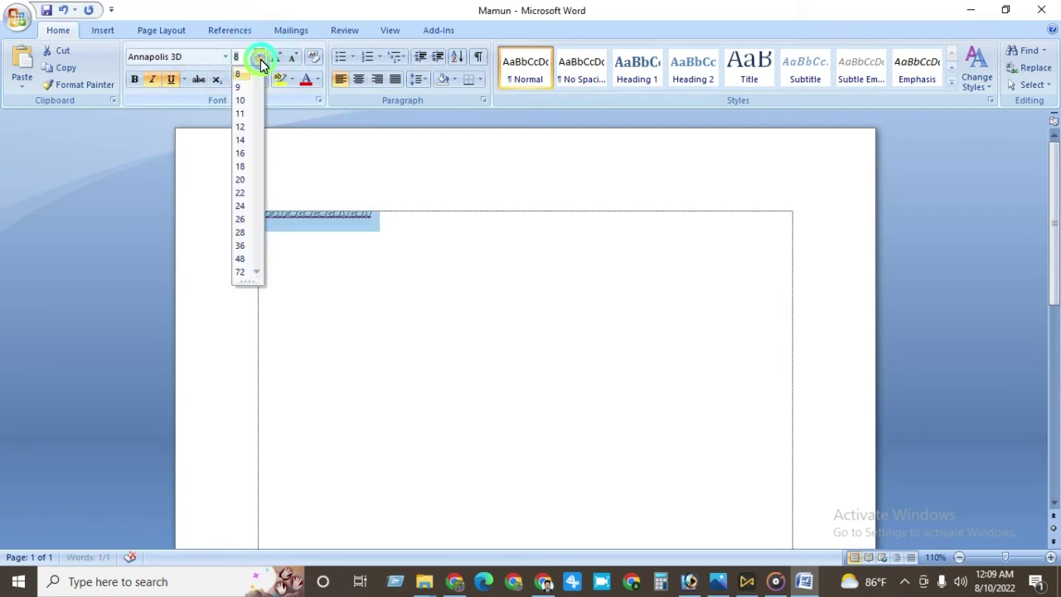
pyautogui.click(241, 260)
pyautogui.click(244, 271)
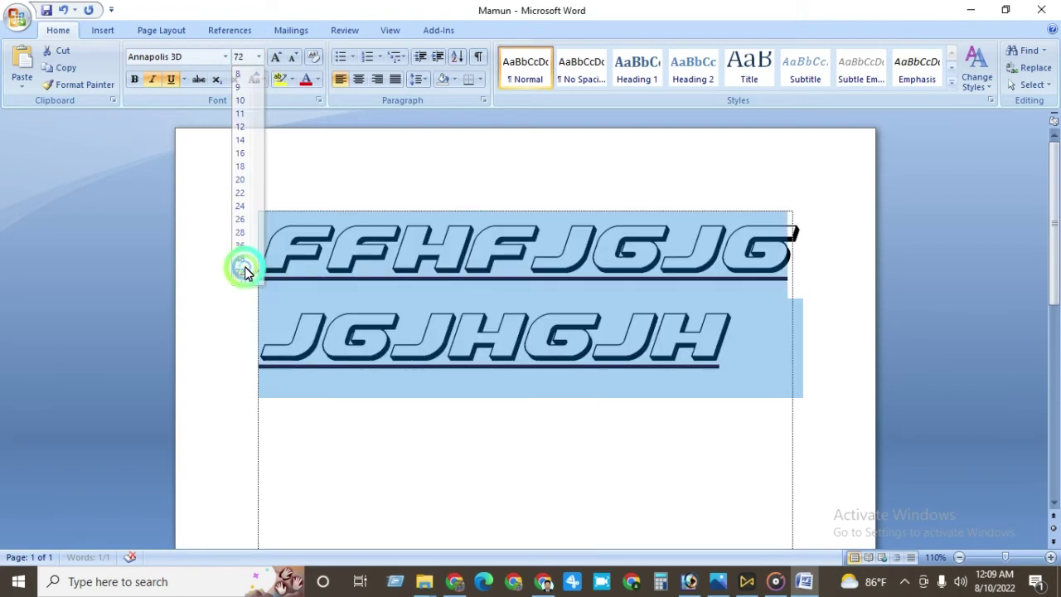
pyautogui.click(261, 58)
pyautogui.click(240, 170)
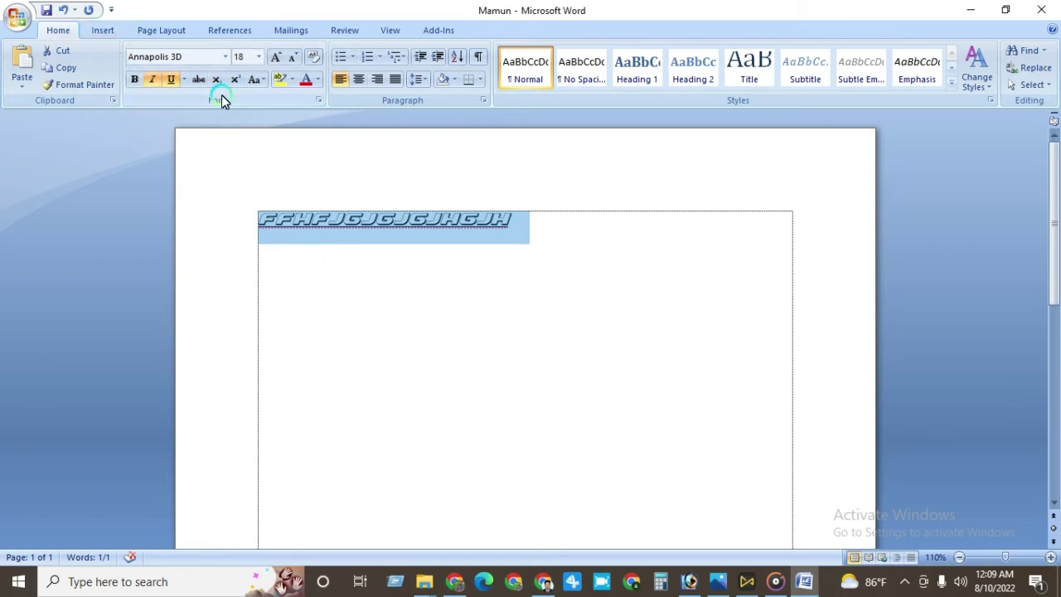
# - Set the FFHFJGJGJGJHGJH heading to 36 point
pyautogui.click(336, 249)
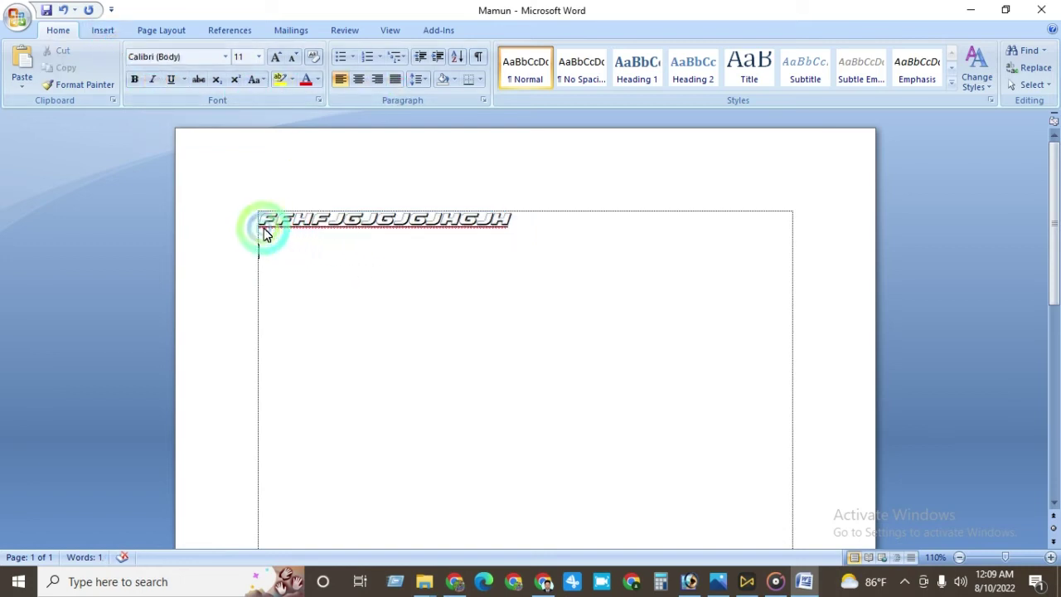
pyautogui.moveTo(260, 220); pyautogui.dragTo(534, 219)
pyautogui.click(323, 251)
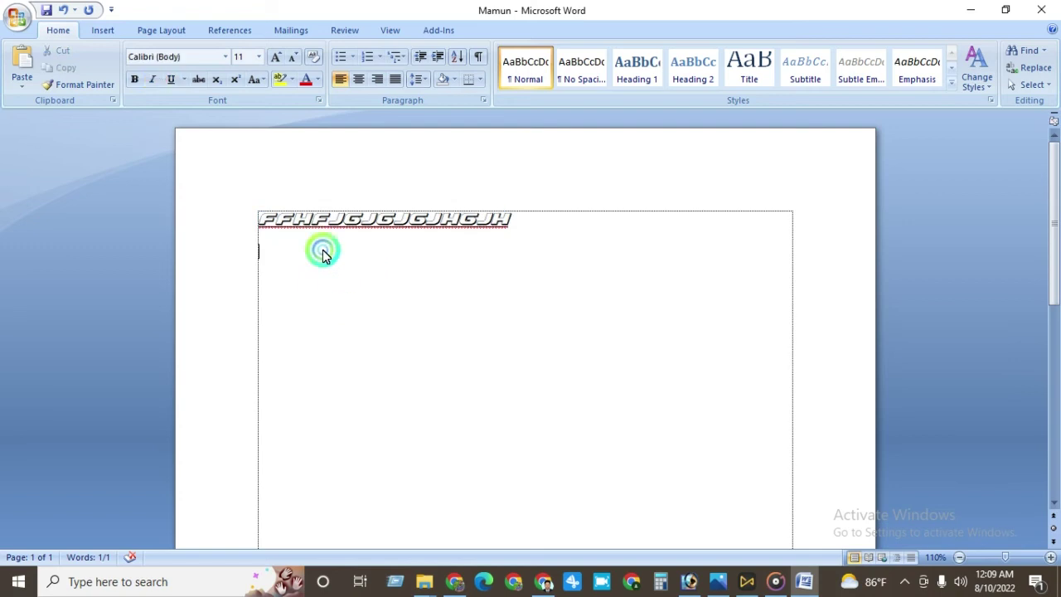
pyautogui.moveTo(261, 222); pyautogui.dragTo(538, 230)
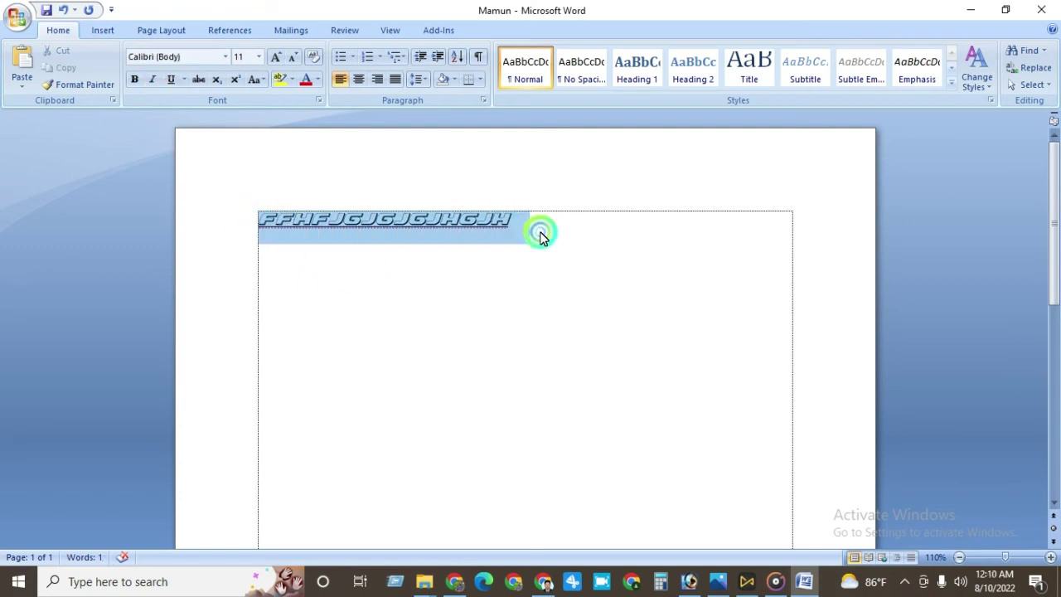
pyautogui.click(259, 57)
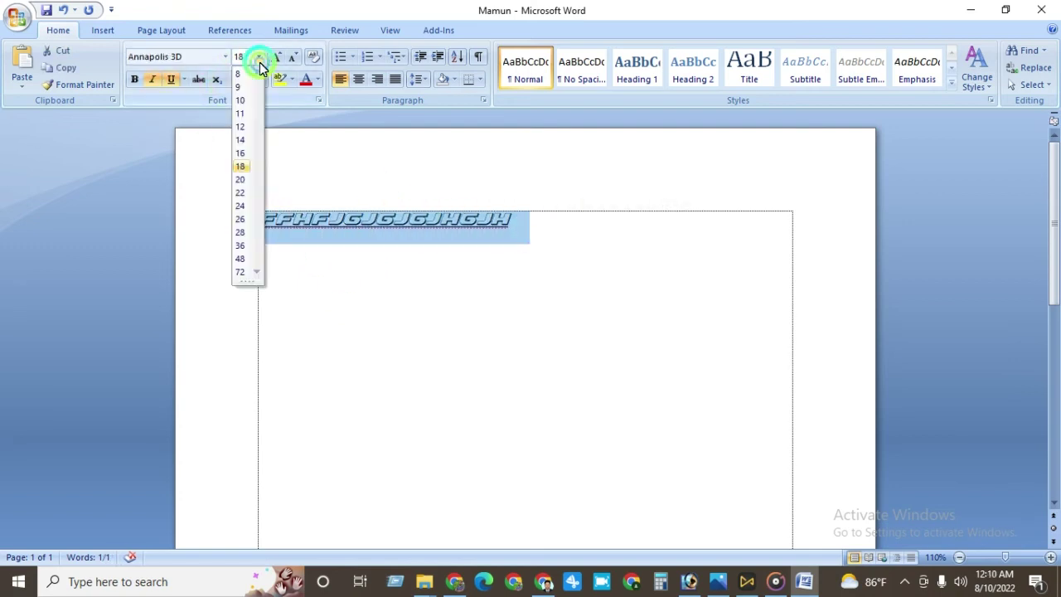
pyautogui.click(251, 248)
# - Use Grow Font and Shrink Font to try larger and smaller sizes, ending back at 36 point
pyautogui.moveTo(269, 230); pyautogui.dragTo(670, 242)
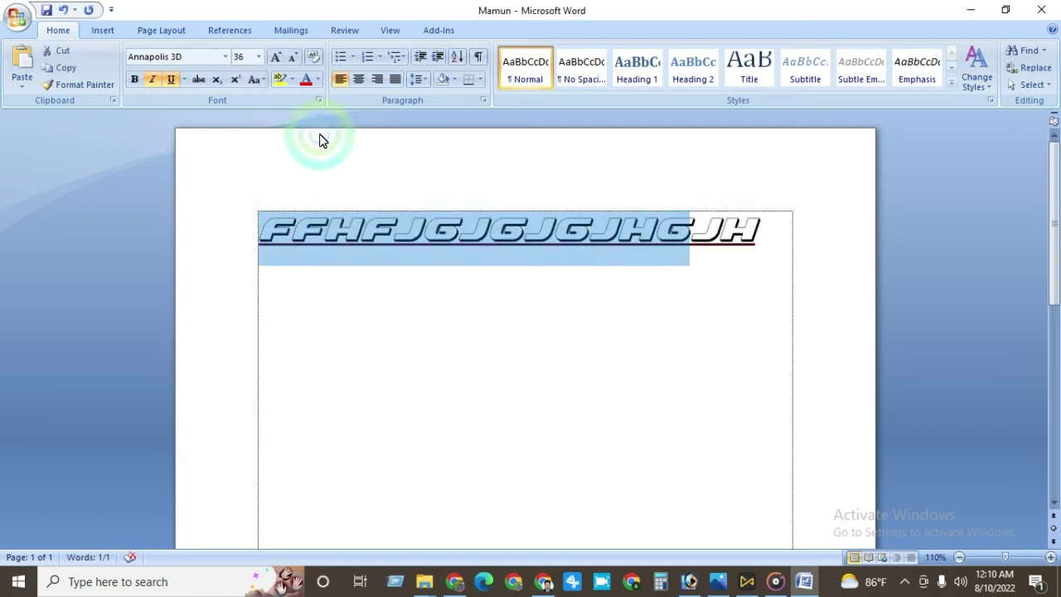
pyautogui.click(282, 60)
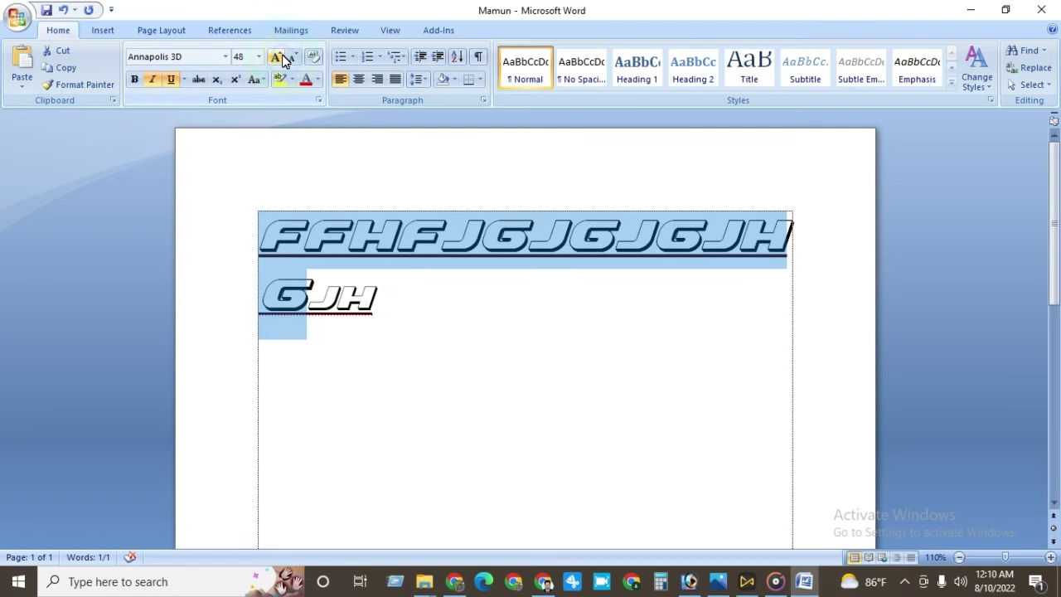
pyautogui.click(282, 60)
pyautogui.click(281, 60)
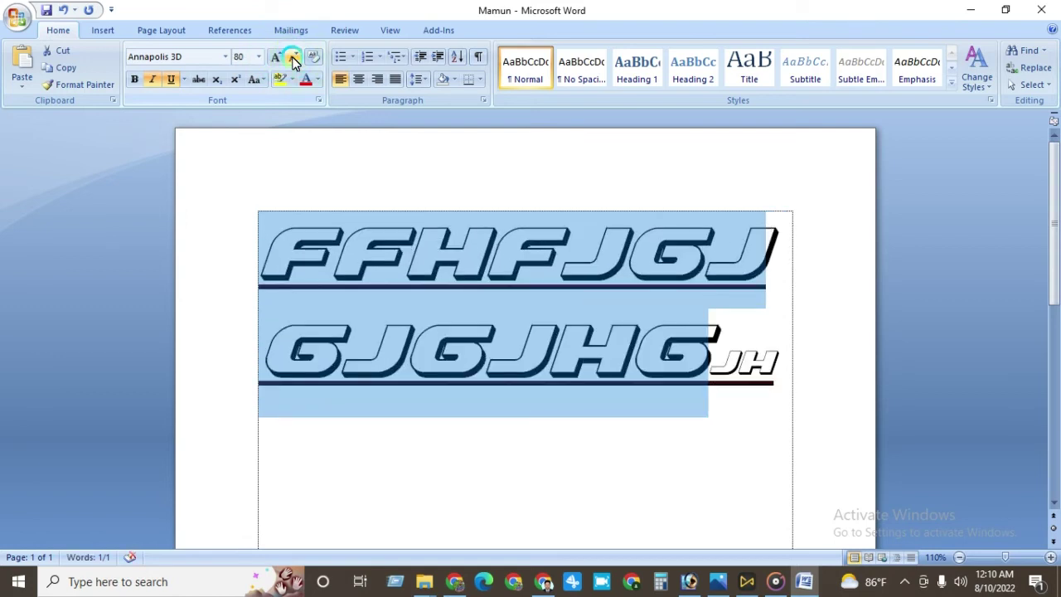
pyautogui.click(295, 60)
pyautogui.click(294, 60)
pyautogui.click(294, 60)
pyautogui.click(295, 60)
pyautogui.click(276, 58)
pyautogui.click(276, 58)
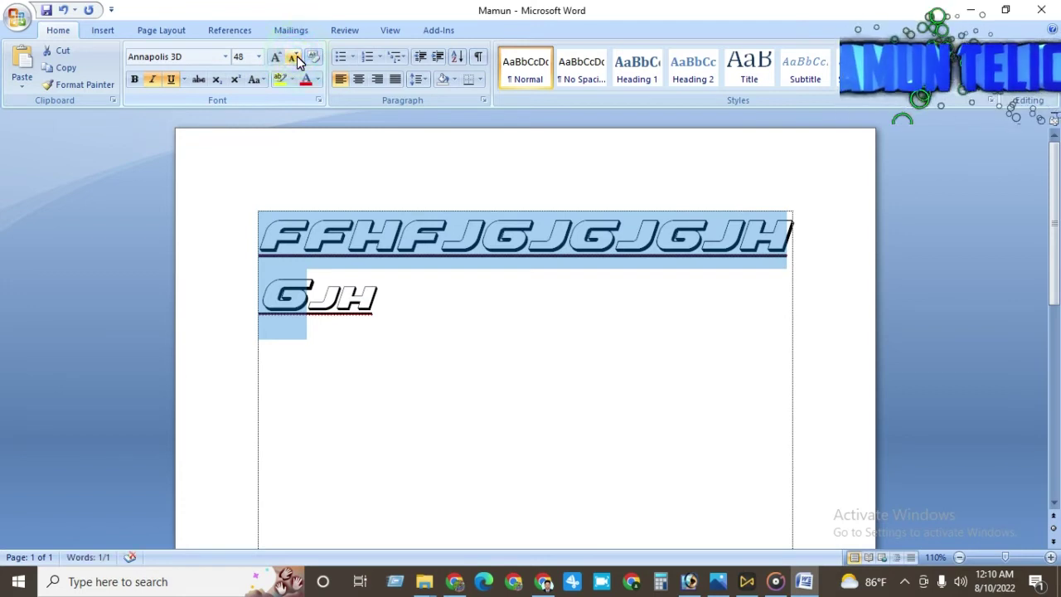
pyautogui.click(295, 58)
pyautogui.click(292, 60)
pyautogui.click(276, 58)
pyautogui.click(276, 58)
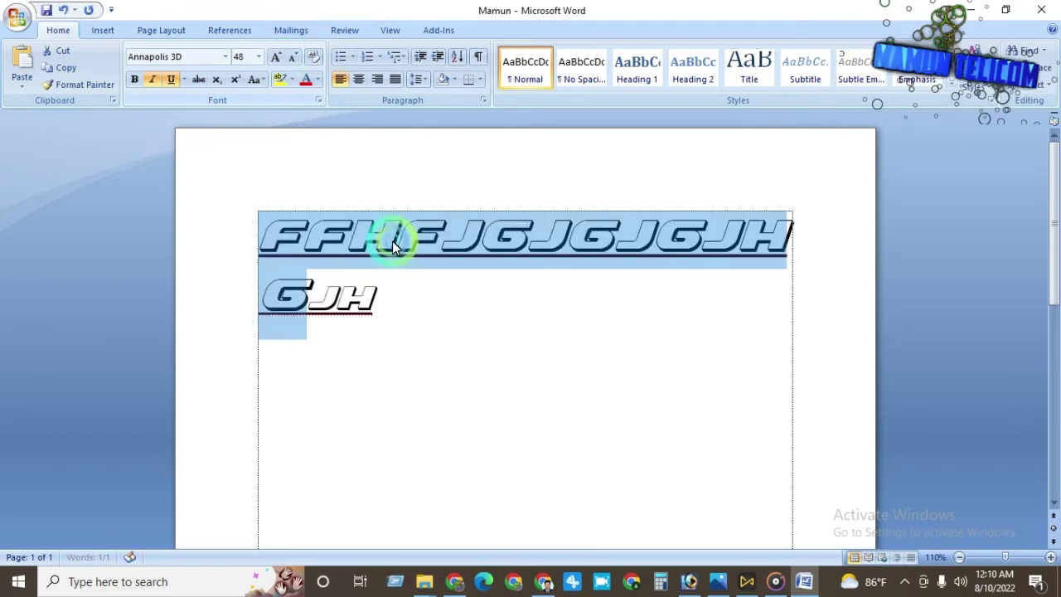
pyautogui.click(294, 56)
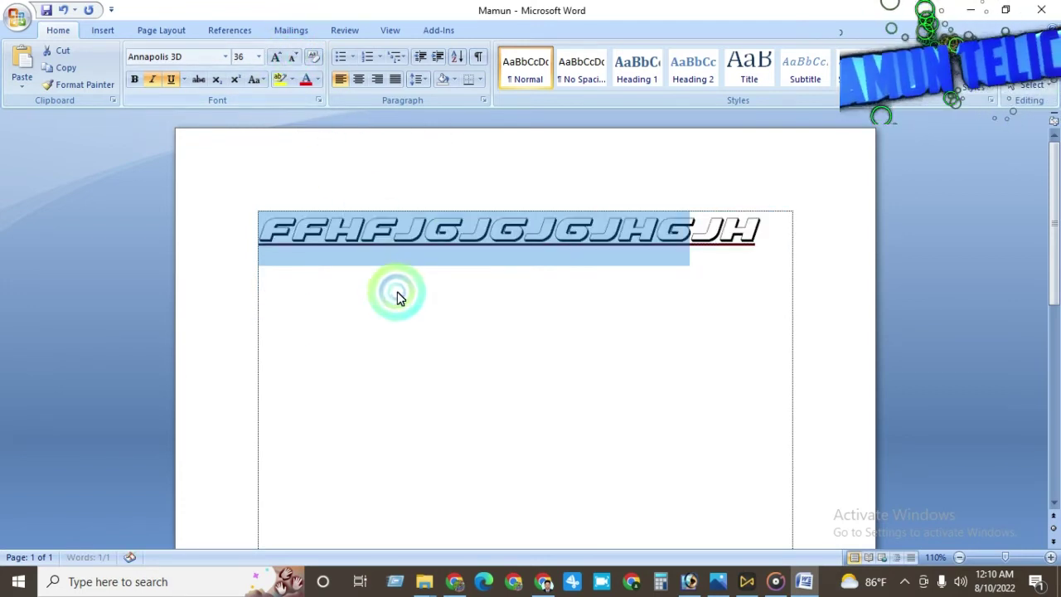
pyautogui.click(397, 297)
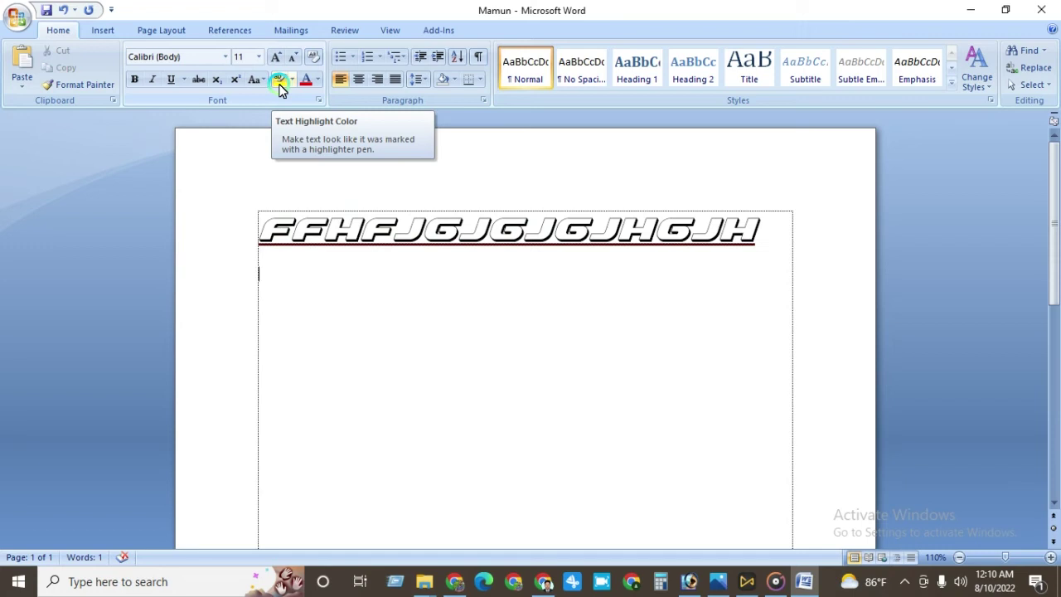
# - Mark FFHFJG, the middle JG and the closing JH with the yellow highlighter
pyautogui.moveTo(257, 230); pyautogui.dragTo(460, 238)
pyautogui.click(431, 283)
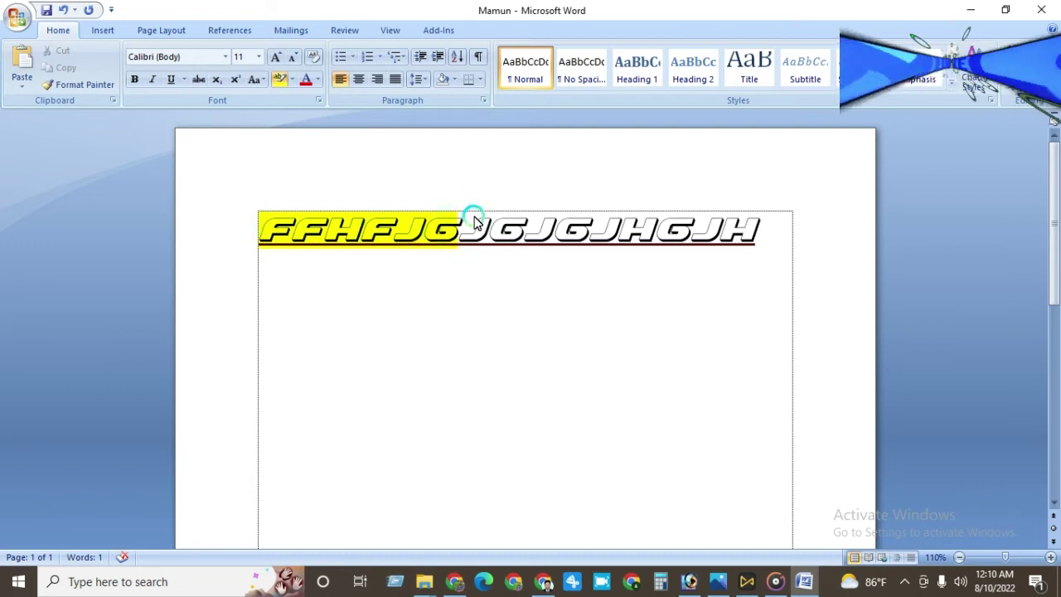
pyautogui.moveTo(523, 228); pyautogui.dragTo(580, 250)
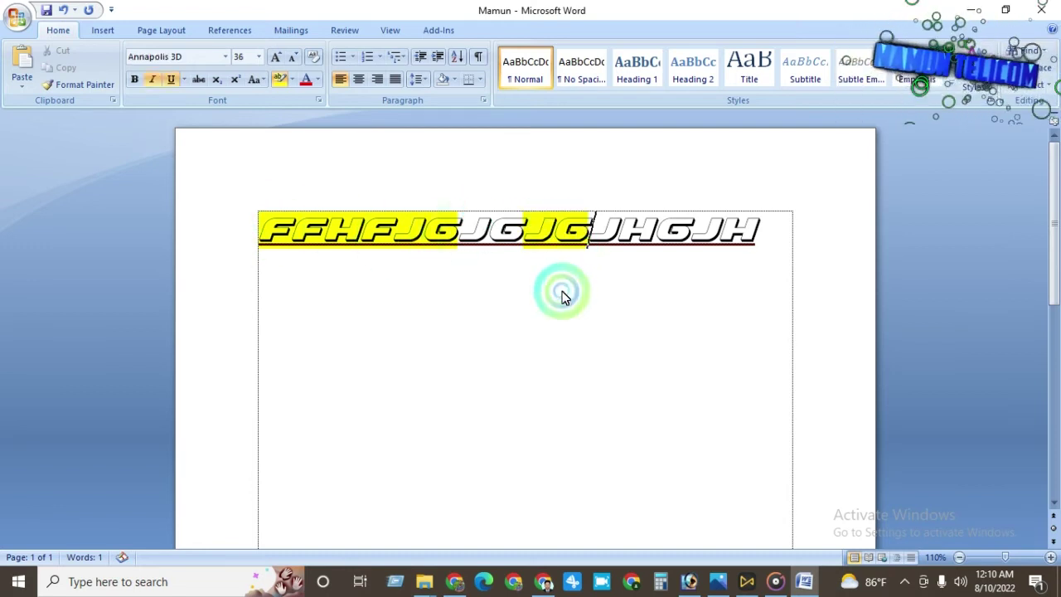
pyautogui.moveTo(718, 226); pyautogui.dragTo(777, 240)
pyautogui.click(694, 307)
pyautogui.click(403, 285)
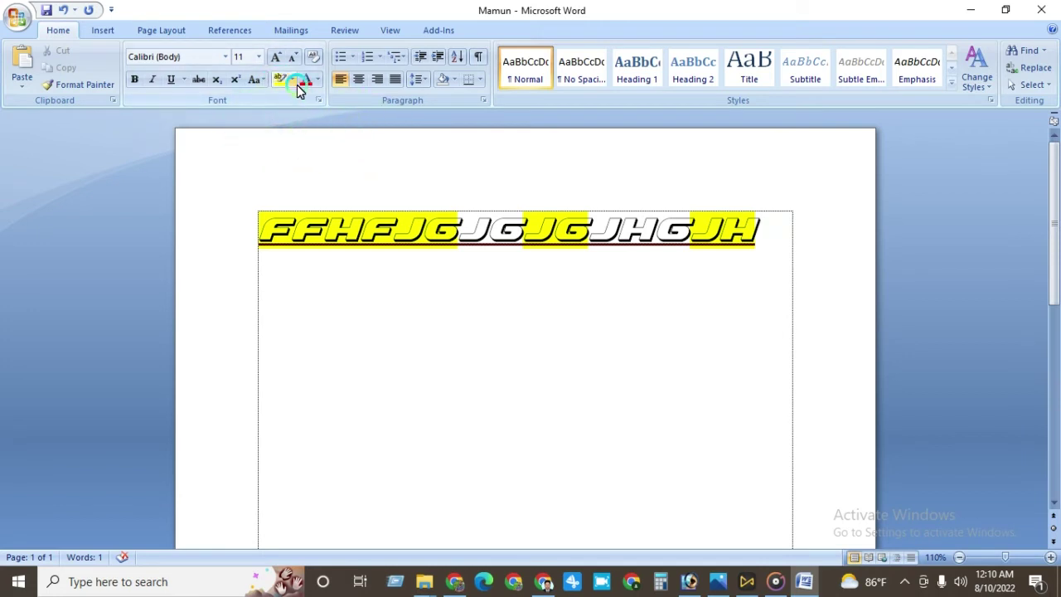
pyautogui.click(336, 235)
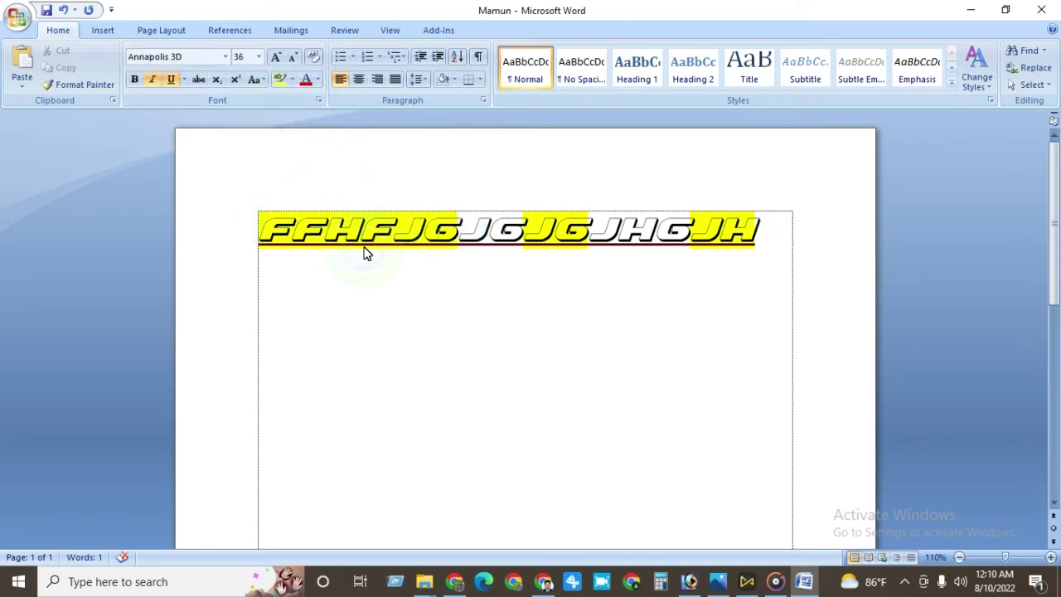
# - Color the heading text red, then change it to light blue
pyautogui.moveTo(255, 226); pyautogui.dragTo(748, 238)
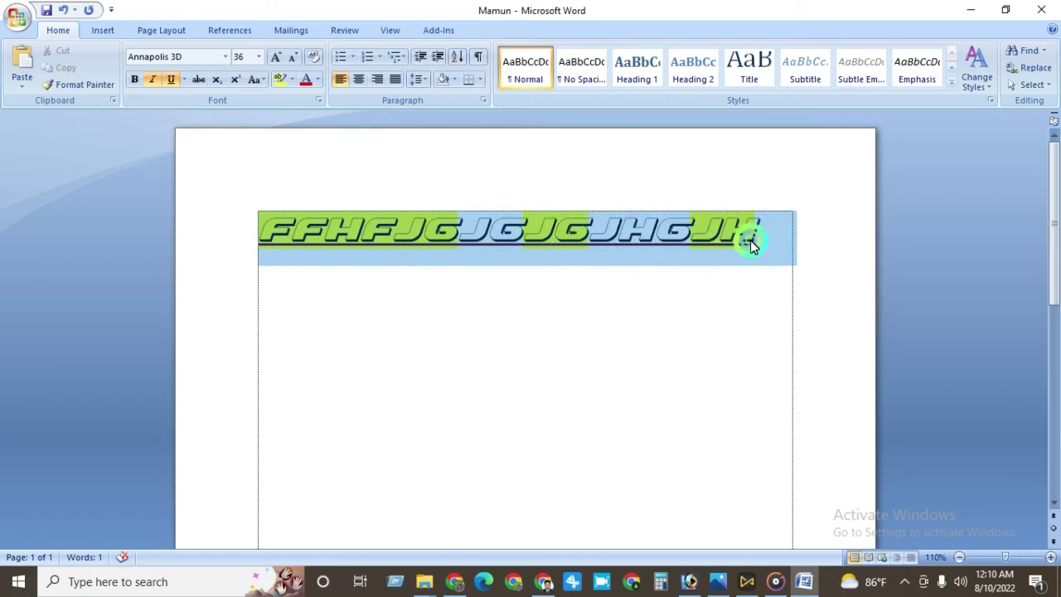
pyautogui.click(319, 80)
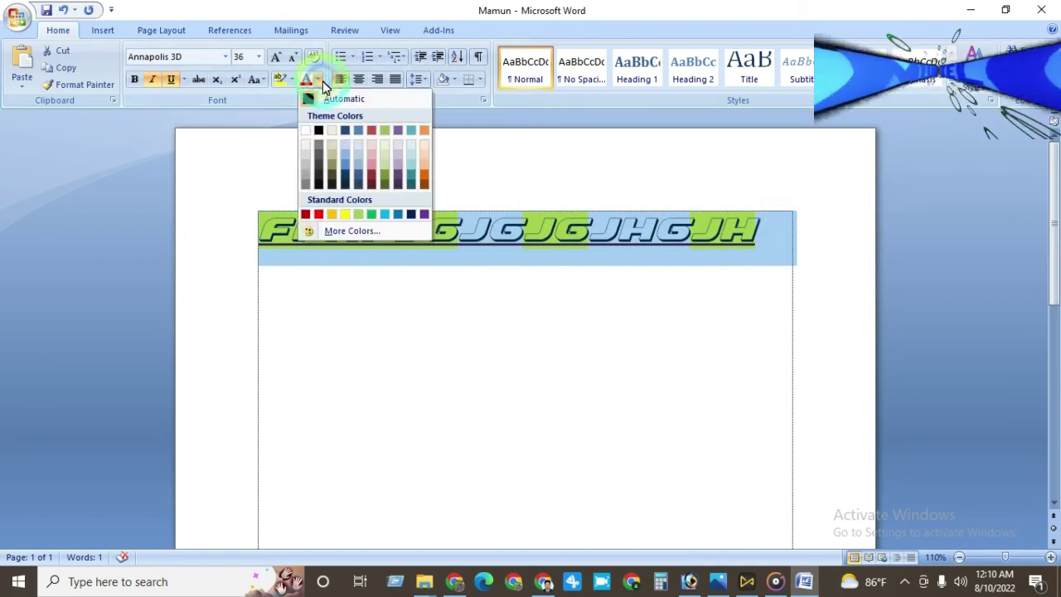
pyautogui.click(308, 98)
pyautogui.click(318, 81)
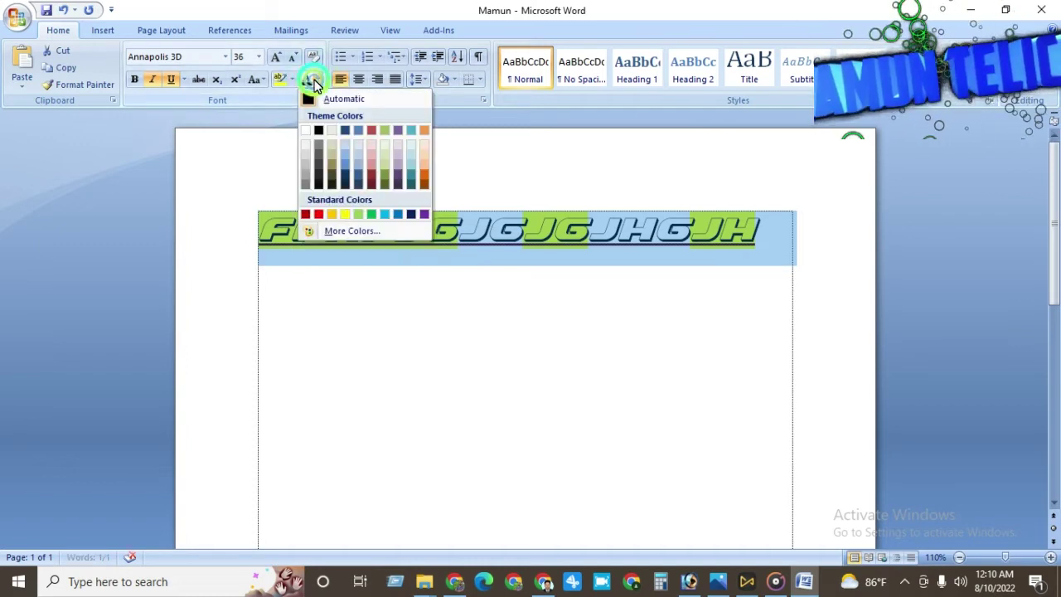
pyautogui.click(317, 216)
pyautogui.click(336, 266)
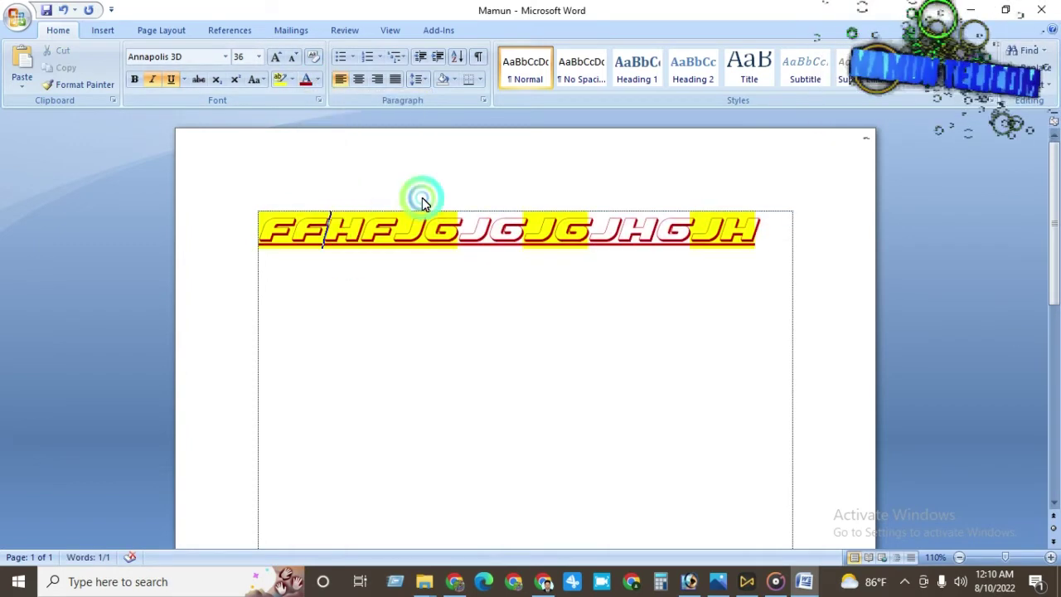
pyautogui.click(317, 80)
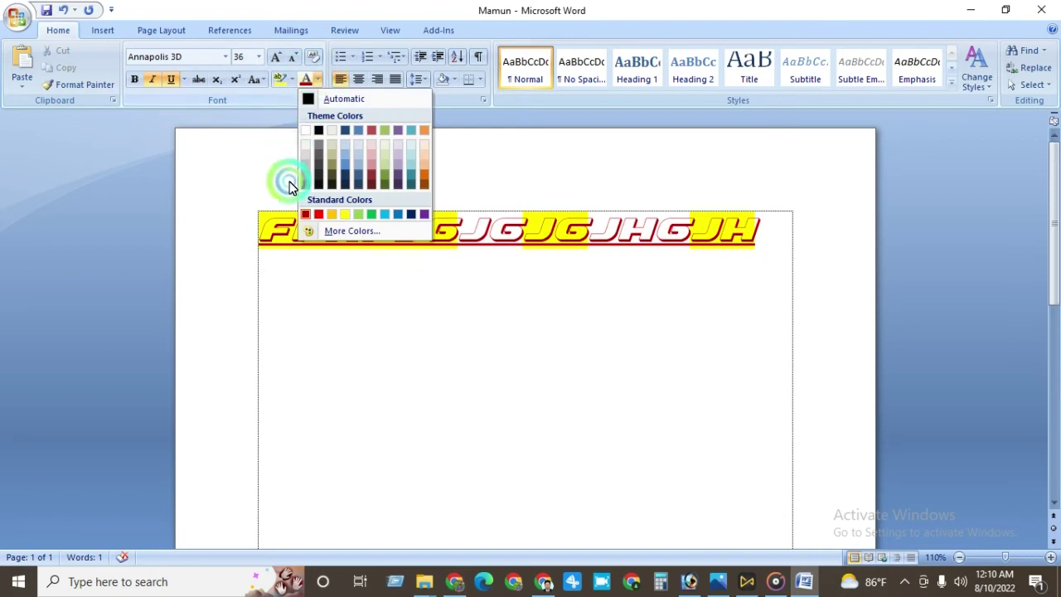
pyautogui.click(384, 213)
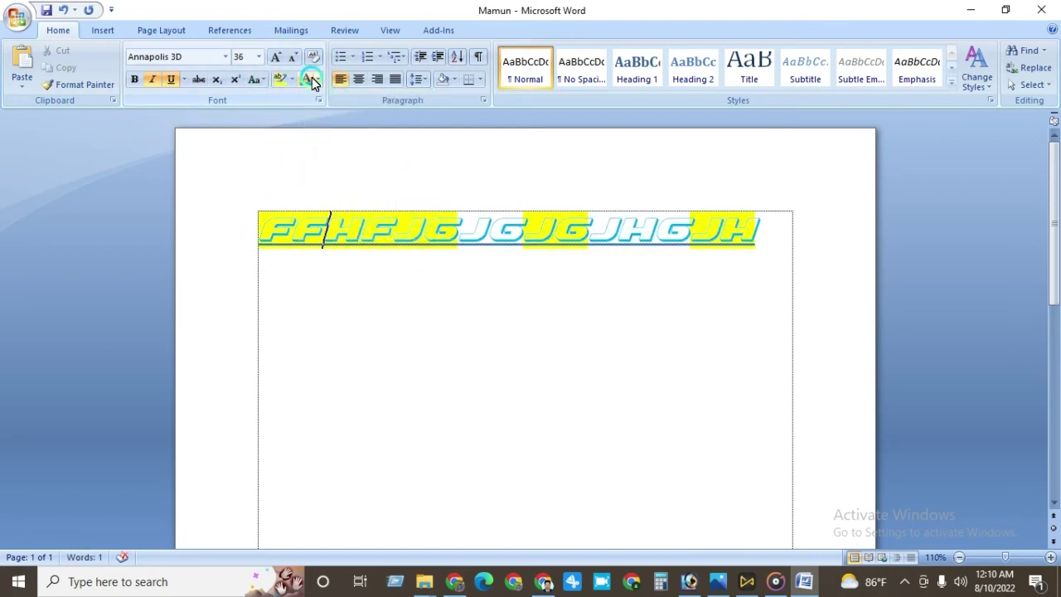
pyautogui.click(318, 80)
pyautogui.click(388, 214)
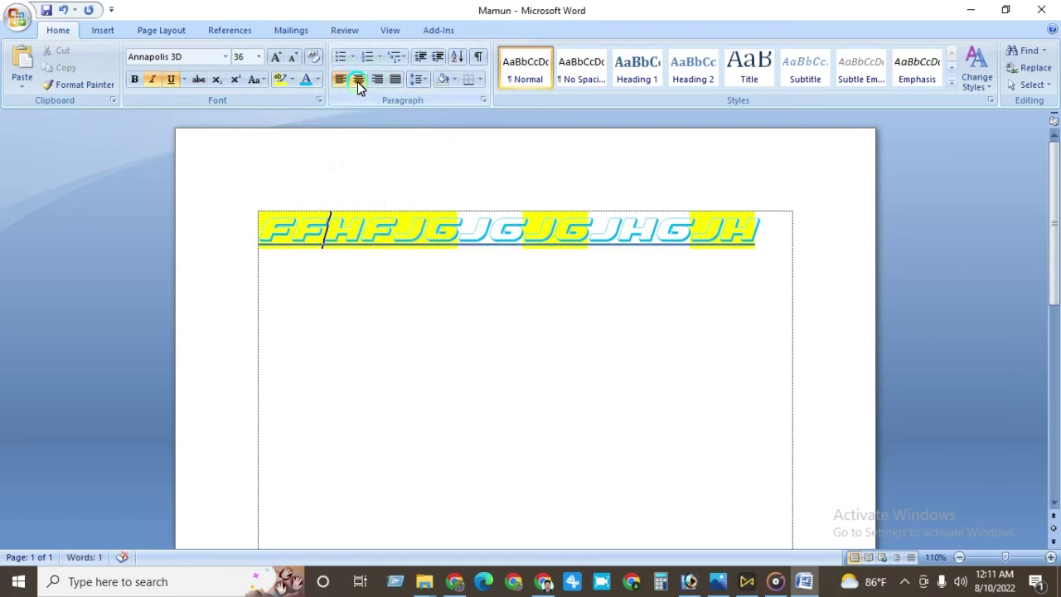
# - Delete the trailing HGJH from the end of the heading
pyautogui.click(384, 137)
pyautogui.click(291, 217)
pyautogui.moveTo(276, 229)
pyautogui.mouseDown()
pyautogui.moveTo(525, 238)
pyautogui.moveTo(758, 227)
pyautogui.mouseUp()
pyautogui.click(746, 348)
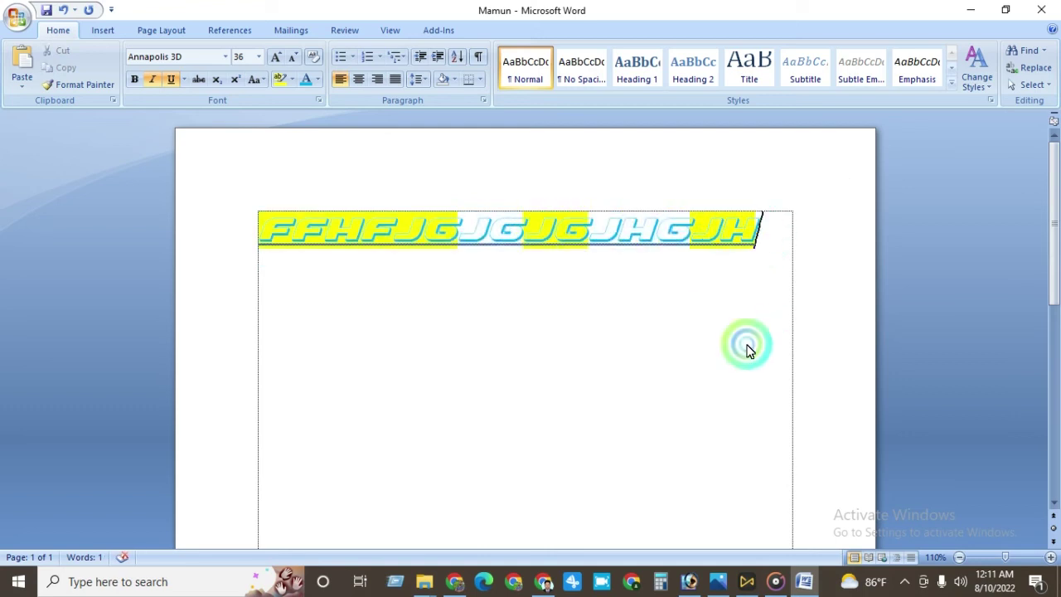
pyautogui.press('BackSpace')
pyautogui.press('BackSpace')
pyautogui.press('BackSpace')
pyautogui.press('BackSpace')
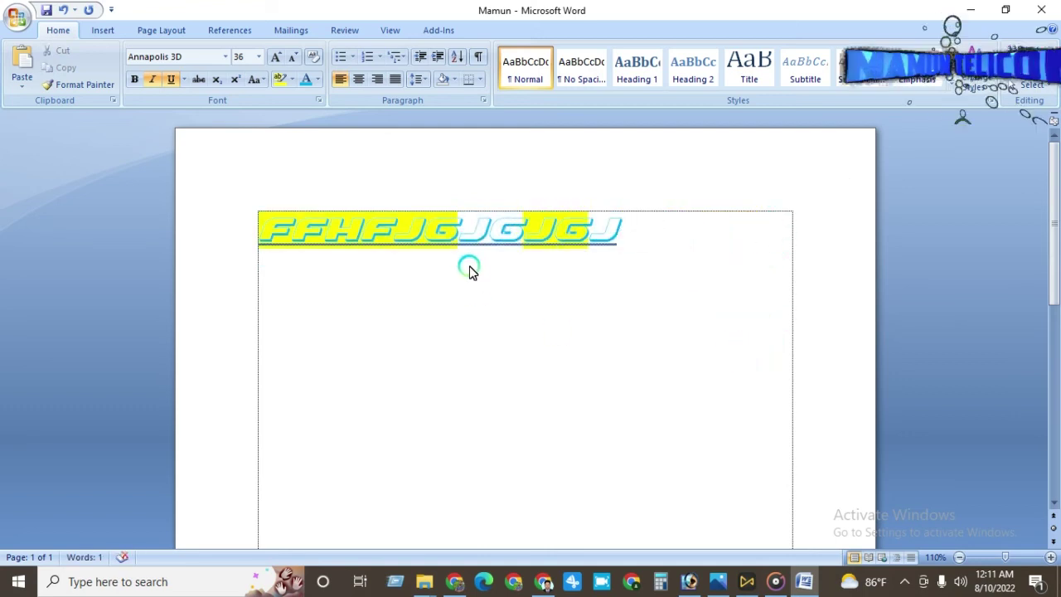
# - Center the heading on the page
pyautogui.moveTo(264, 229); pyautogui.dragTo(647, 228)
pyautogui.click(450, 262)
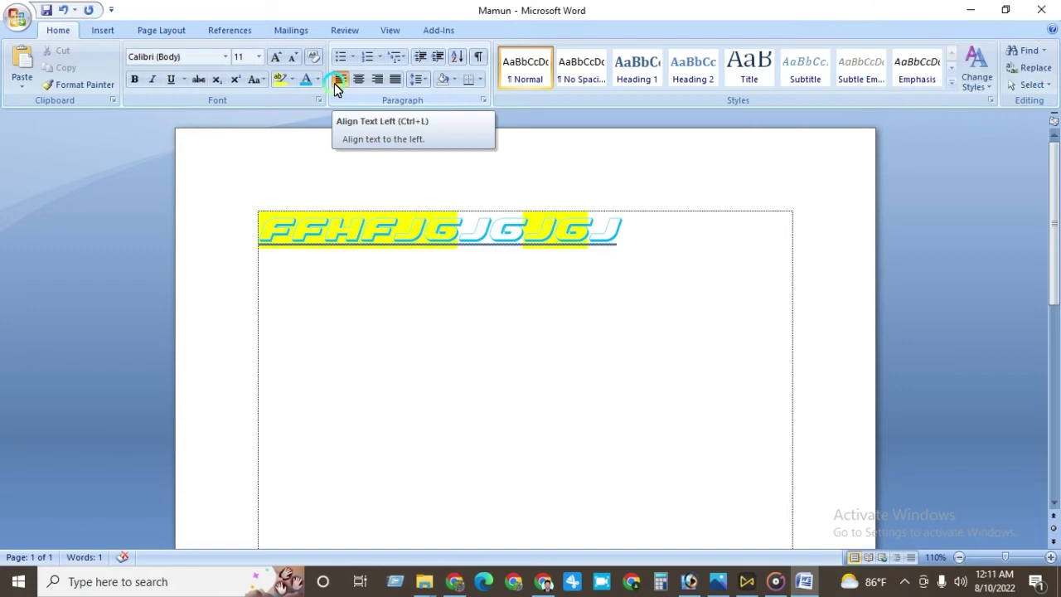
pyautogui.moveTo(264, 230); pyautogui.dragTo(659, 223)
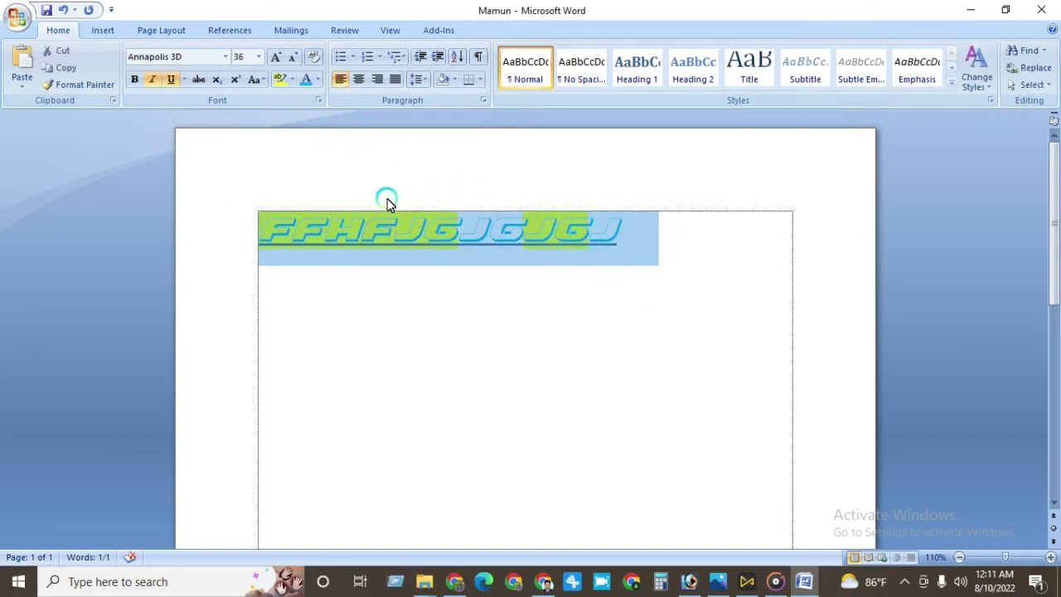
pyautogui.click(360, 82)
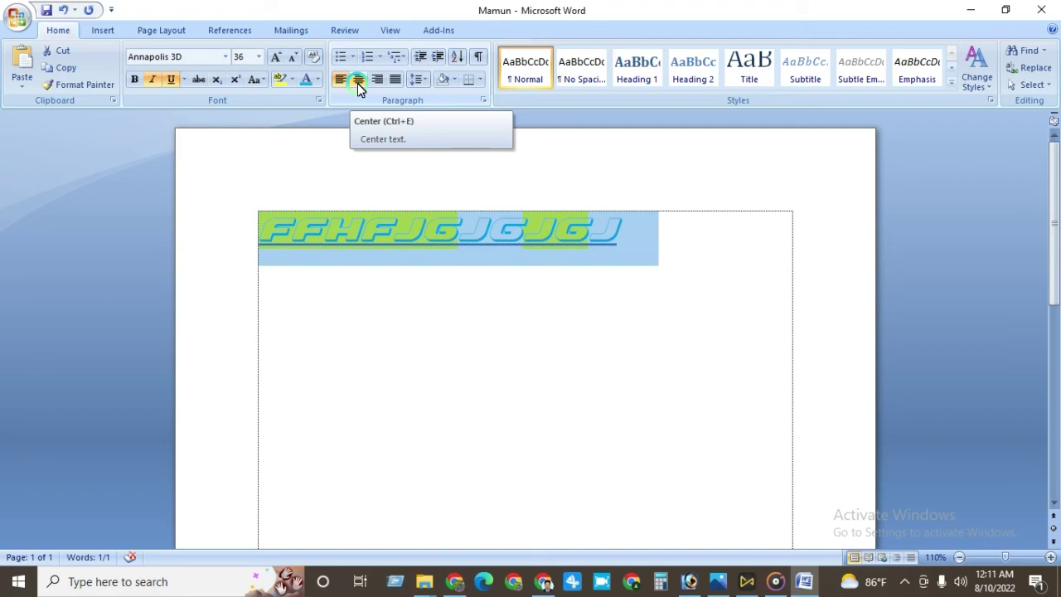
pyautogui.click(357, 83)
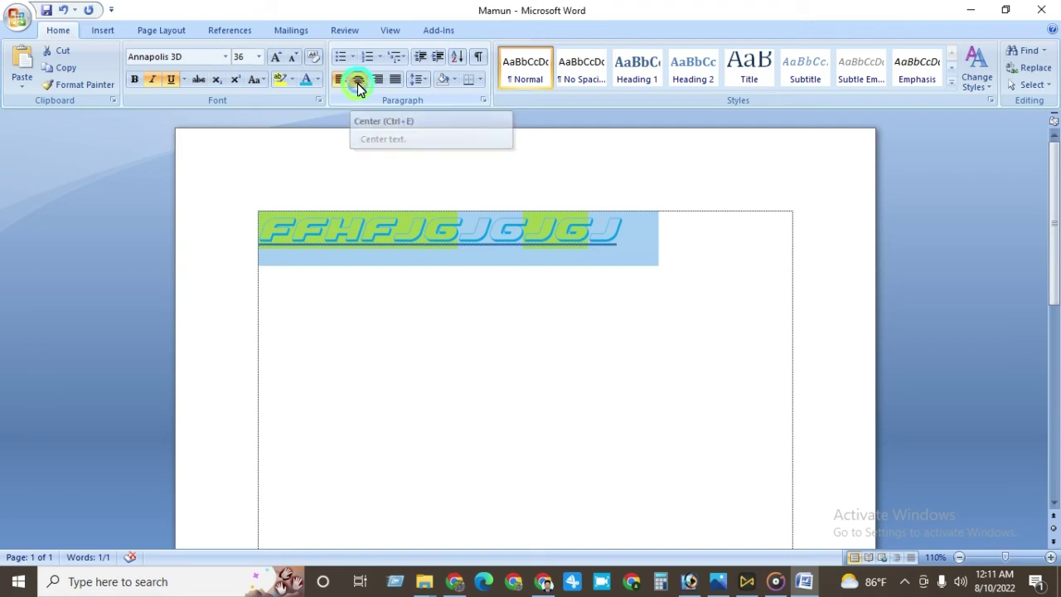
pyautogui.click(559, 317)
pyautogui.click(422, 279)
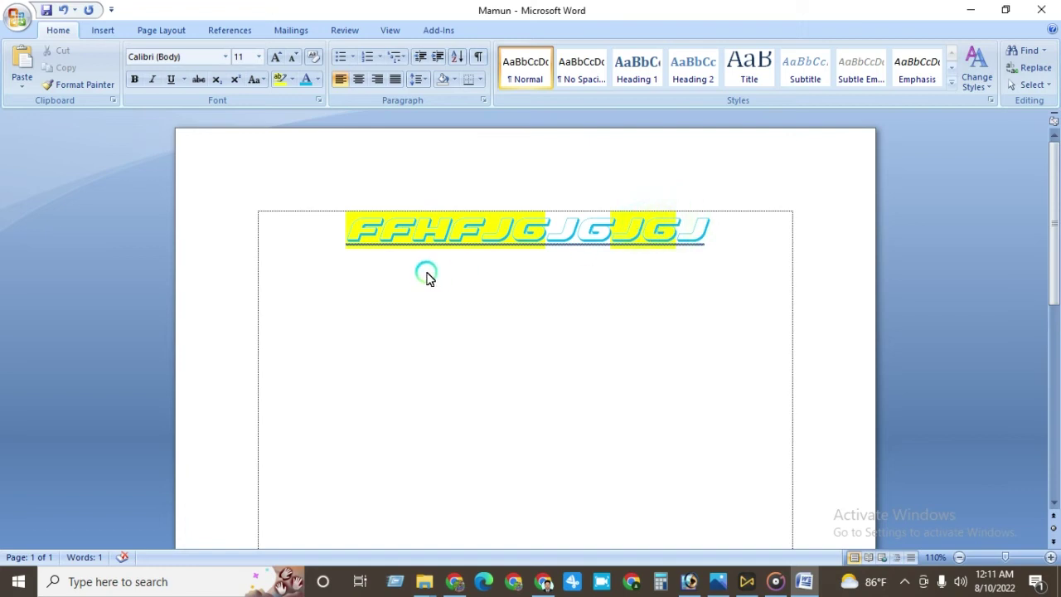
# - Right-align the heading line
pyautogui.keyDown('ctrl'); pyautogui.scroll(1, 407, 272); pyautogui.keyUp('ctrl')
pyautogui.keyDown('ctrl'); pyautogui.scroll(4, 406, 265); pyautogui.keyUp('ctrl')
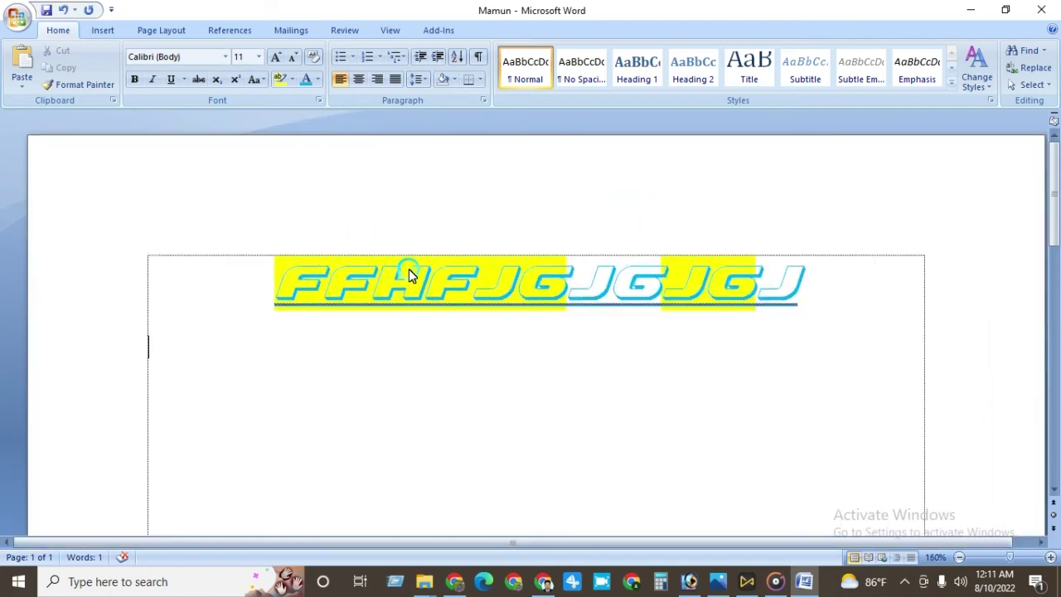
pyautogui.keyDown('ctrl'); pyautogui.scroll(1, 405, 261); pyautogui.keyUp('ctrl')
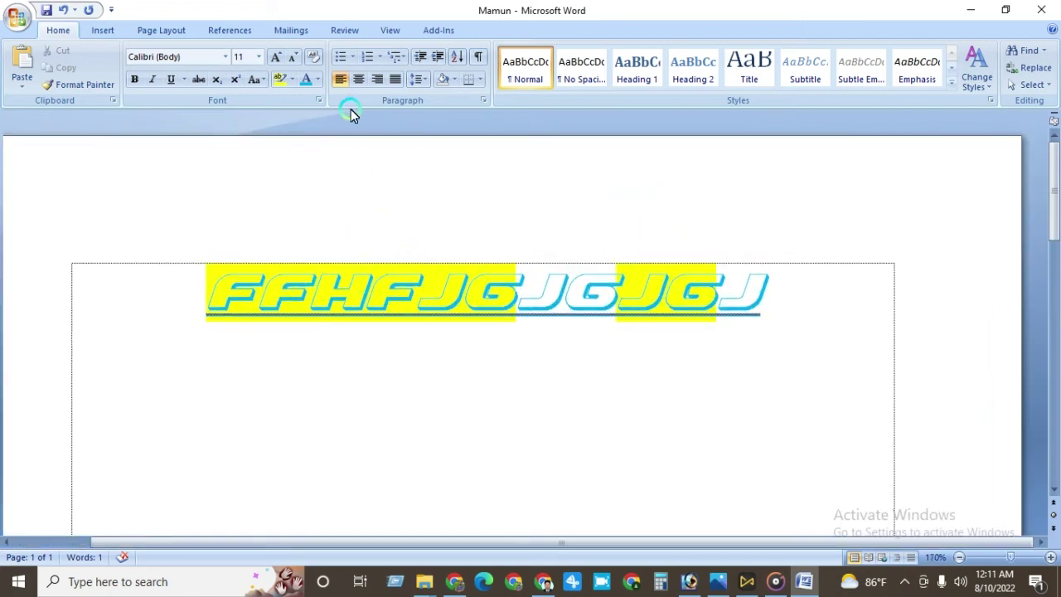
pyautogui.click(349, 280)
pyautogui.moveTo(194, 293); pyautogui.dragTo(829, 253)
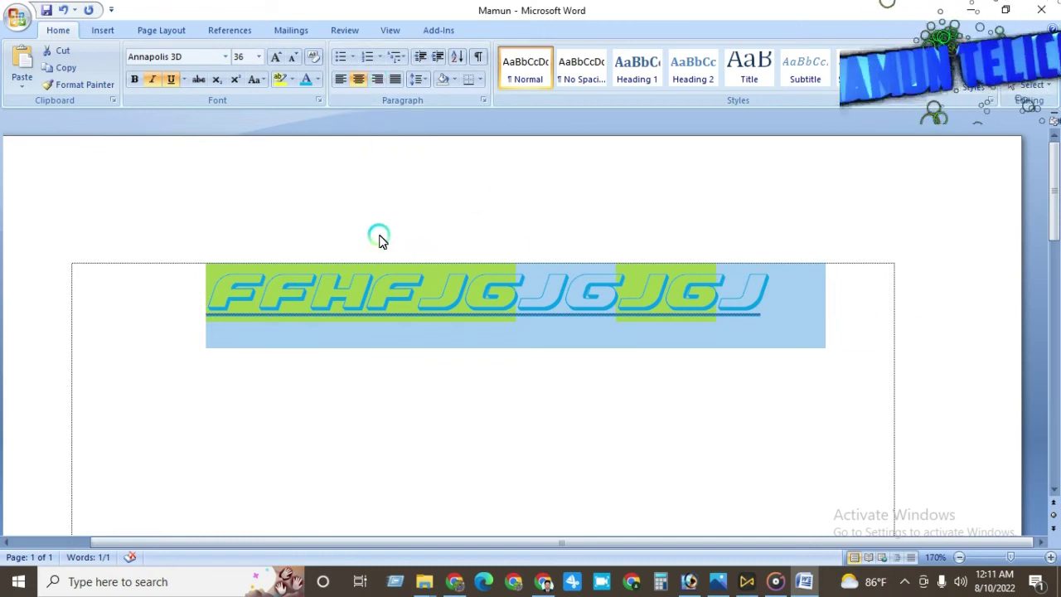
pyautogui.click(379, 86)
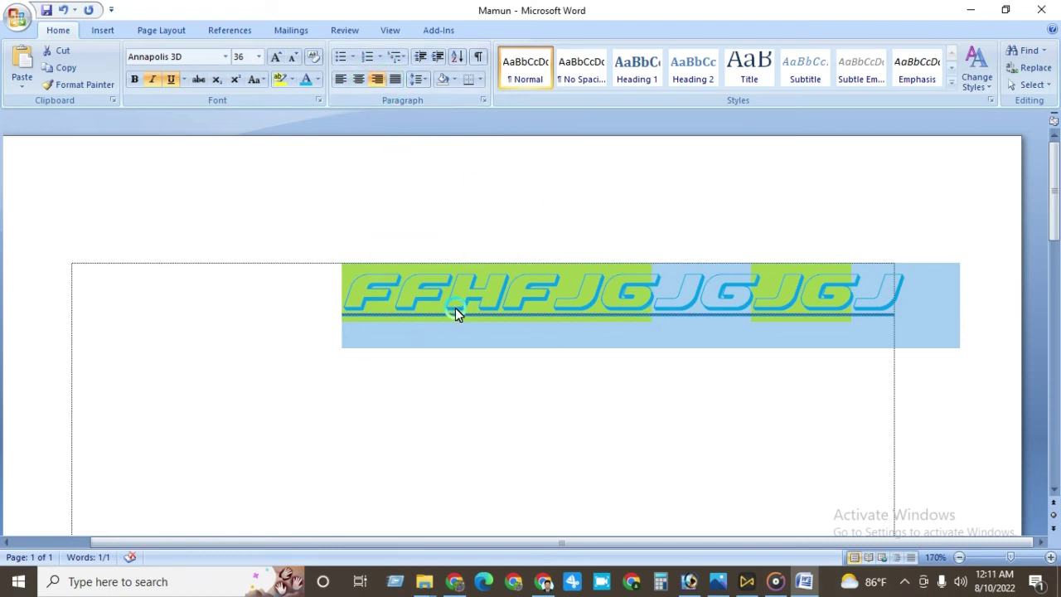
# - Add JJJJJJJ at the heading's start and select all text through the wrapped J
pyautogui.click(508, 322)
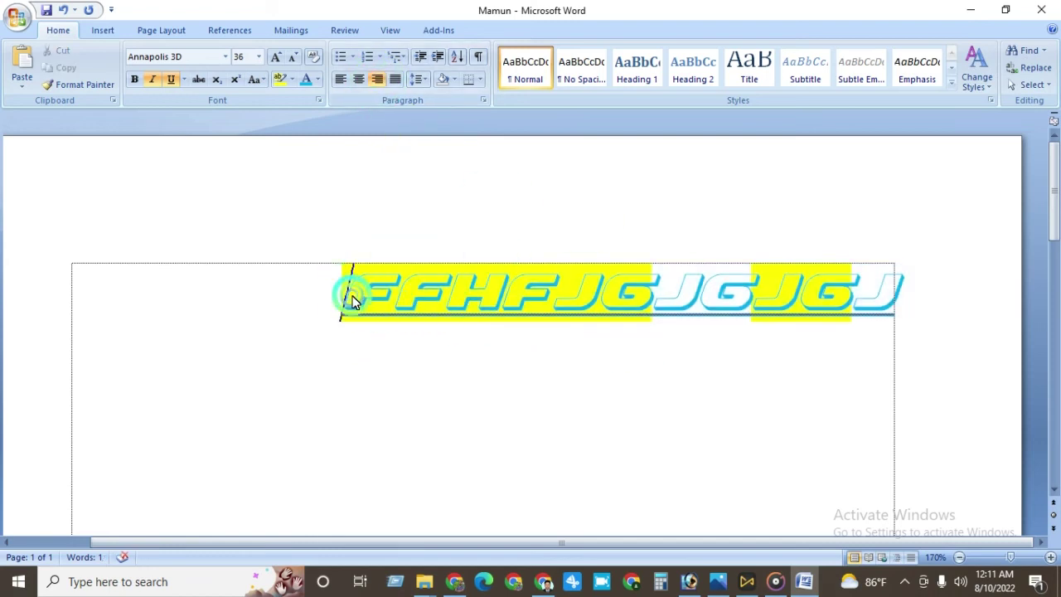
pyautogui.write('JJJJ')
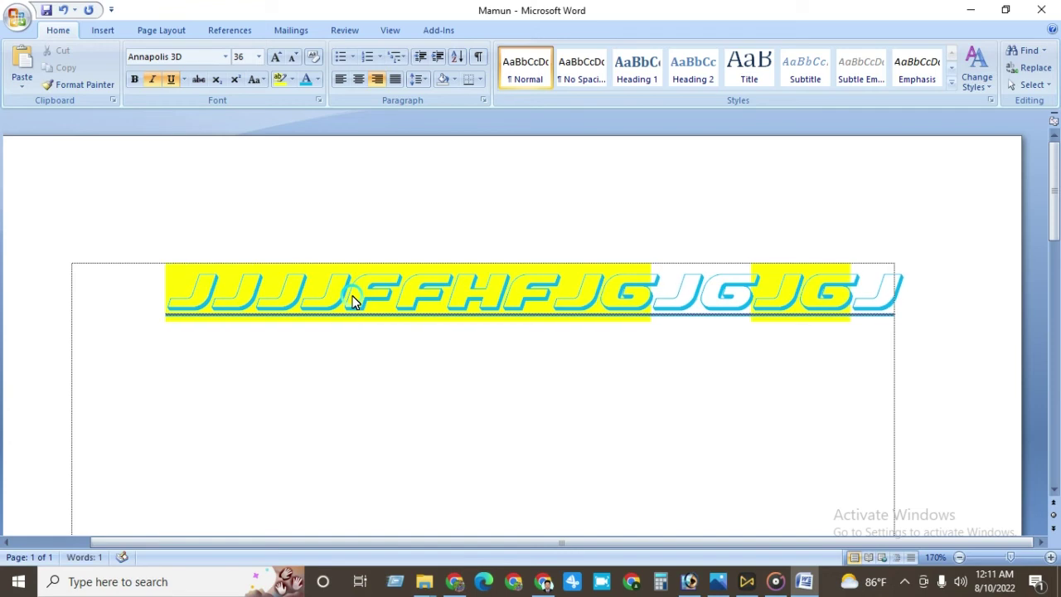
pyautogui.write('JJJ')
pyautogui.click(380, 79)
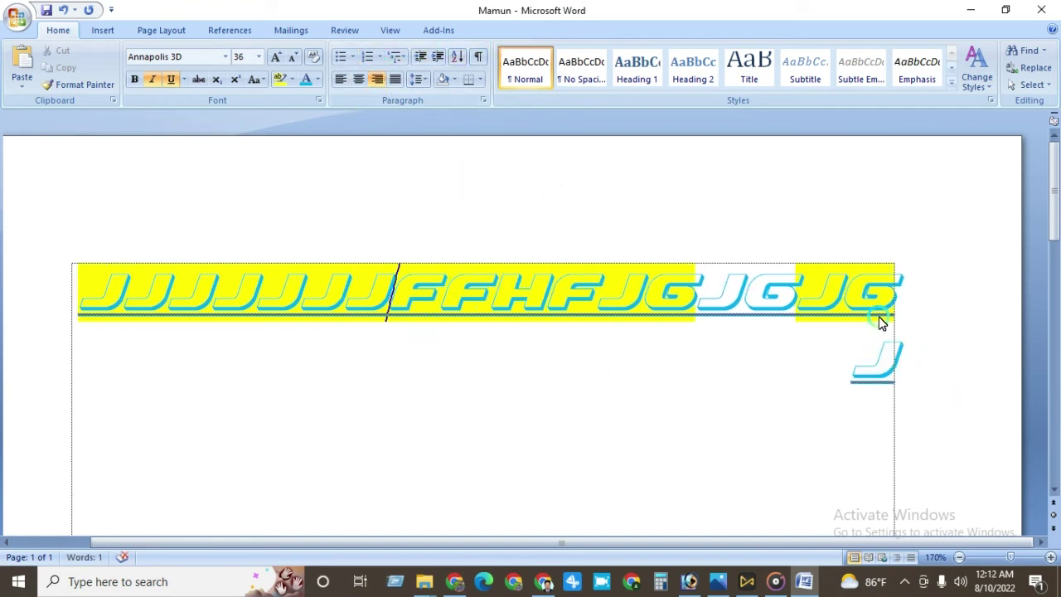
pyautogui.moveTo(81, 292); pyautogui.dragTo(970, 370)
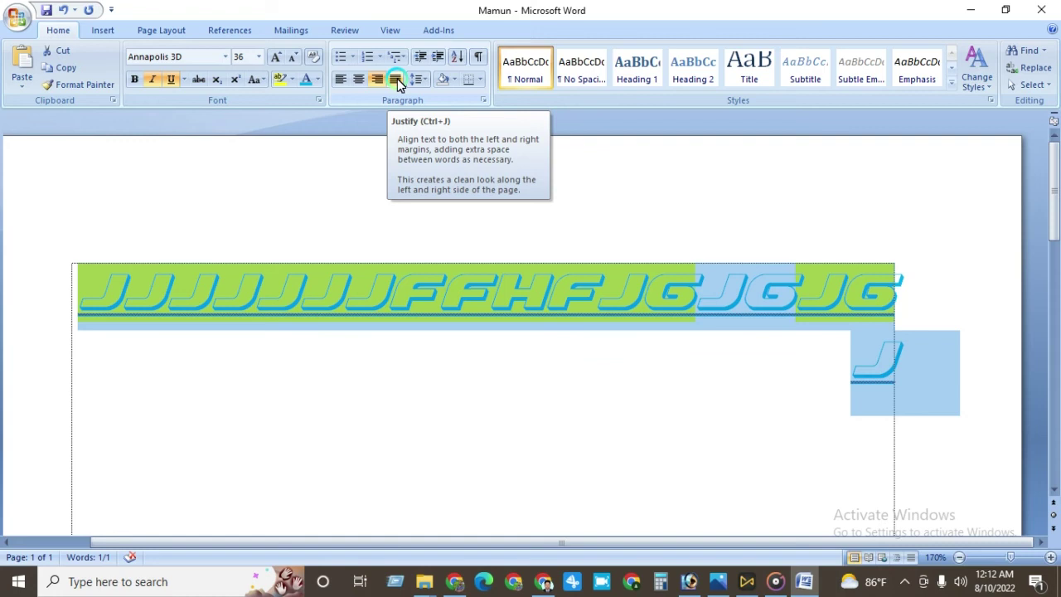
# - Justify the paragraph so the wrapped line starts at the left margin
pyautogui.click(398, 78)
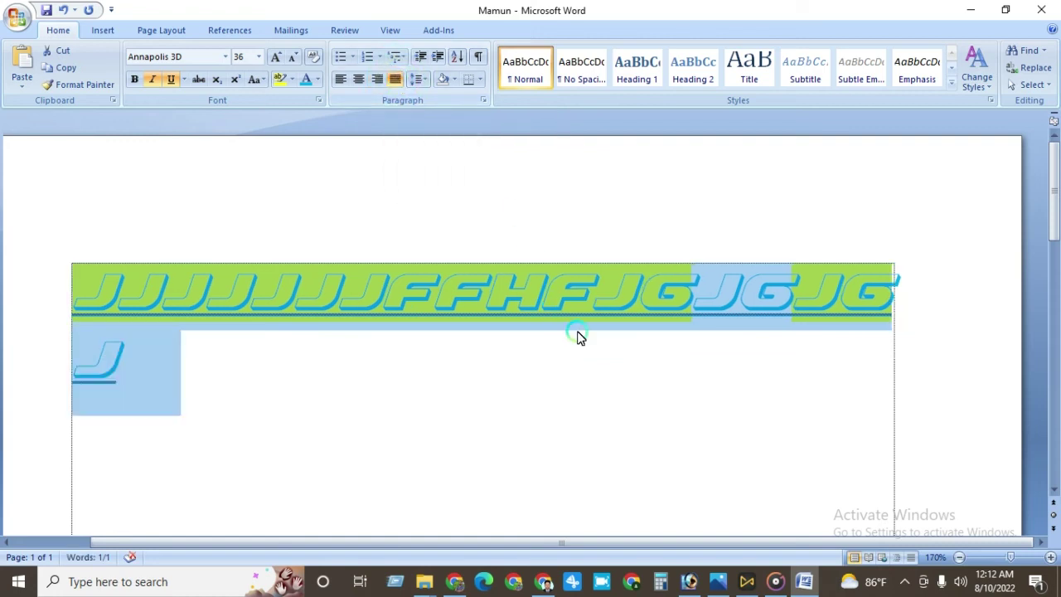
pyautogui.click(280, 302)
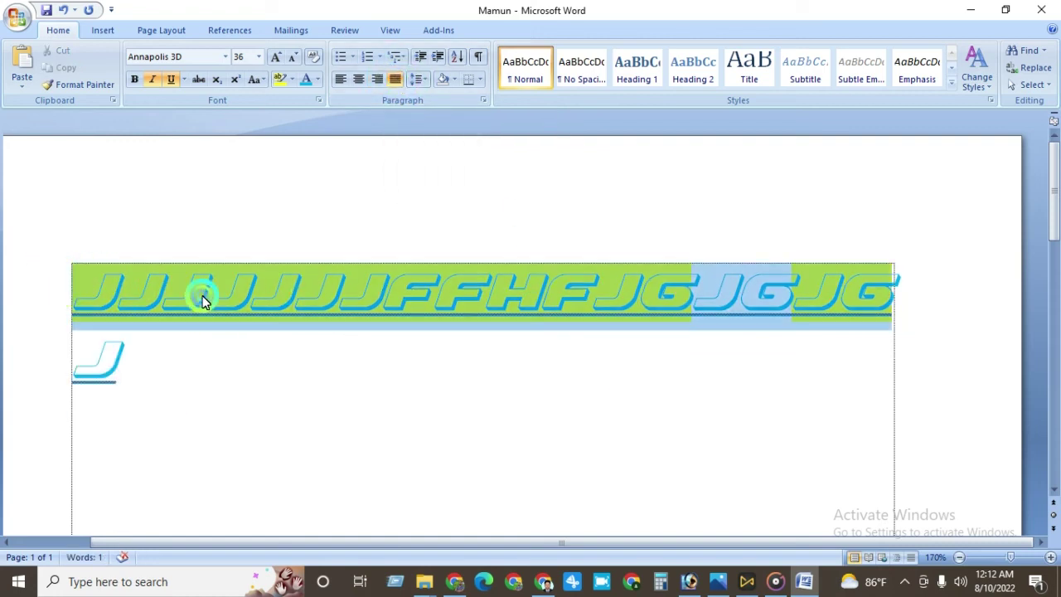
pyautogui.moveTo(203, 301); pyautogui.dragTo(901, 318)
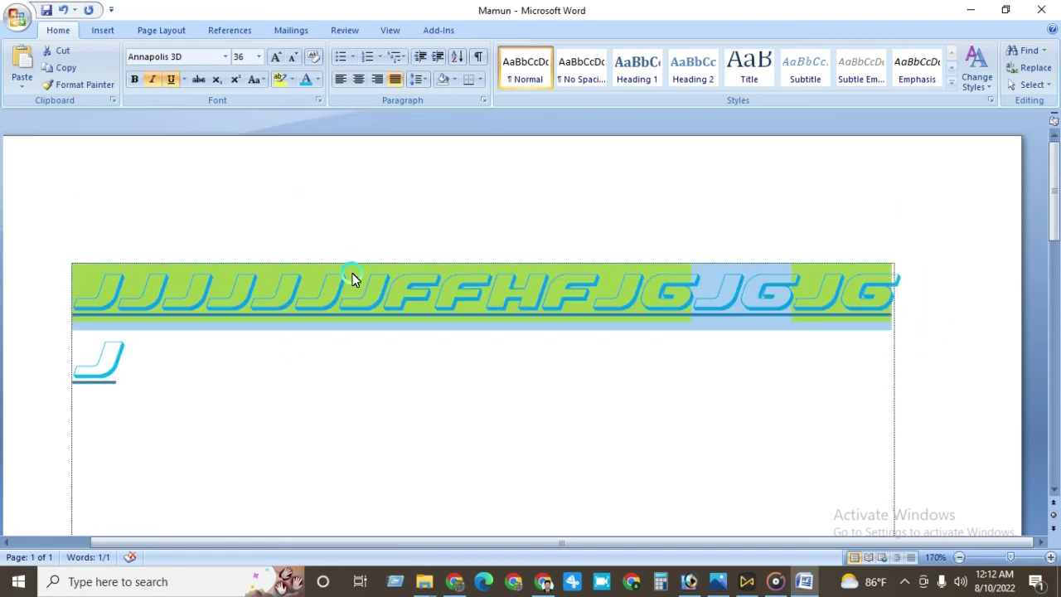
pyautogui.click(323, 312)
pyautogui.click(277, 319)
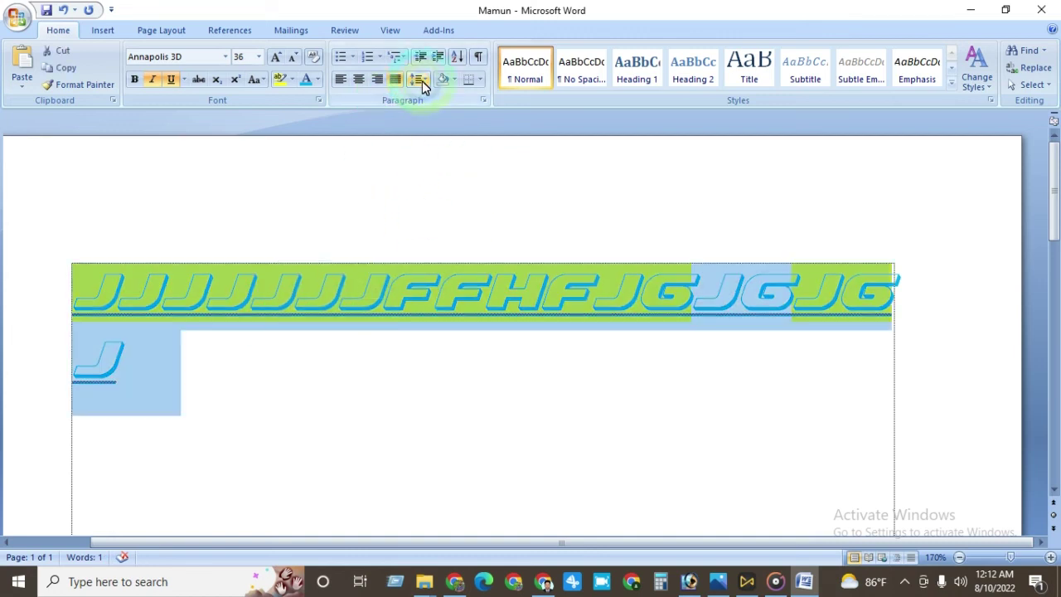
# - Type GJHGJGHJGJHGJ after the J on line two and select both lines
pyautogui.click(104, 342)
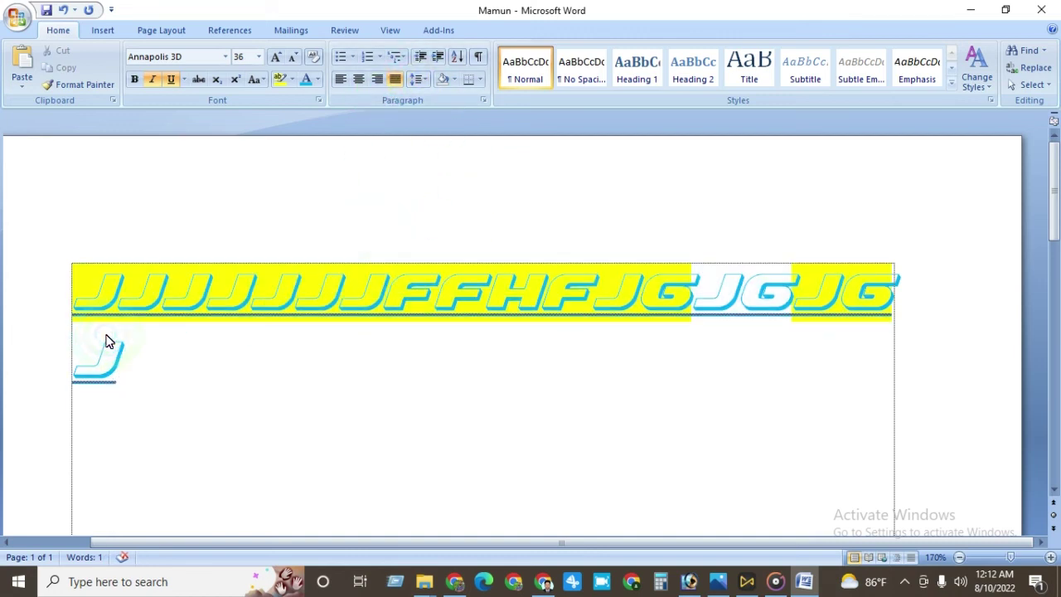
pyautogui.write('GJHGJGHJGJHG')
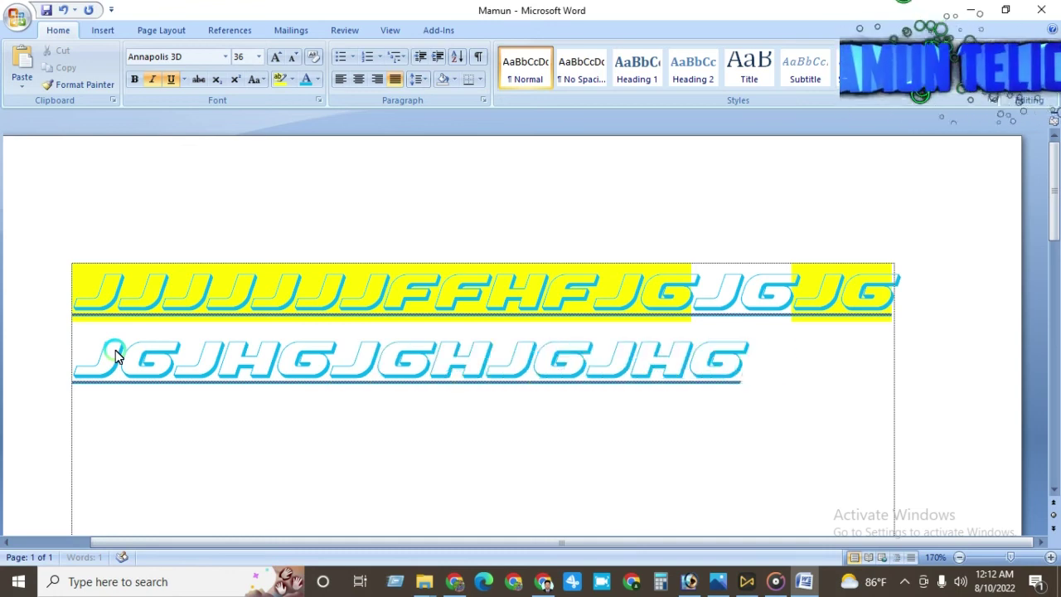
pyautogui.write('J')
pyautogui.moveTo(108, 346); pyautogui.dragTo(124, 331)
pyautogui.click(171, 332)
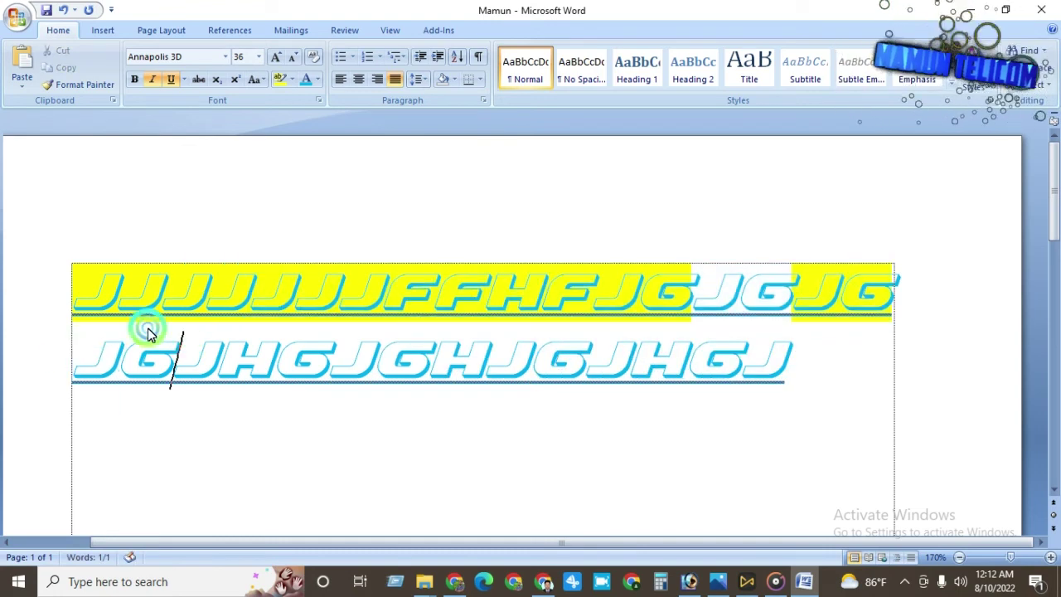
pyautogui.click(61, 267)
pyautogui.moveTo(104, 283); pyautogui.dragTo(463, 349)
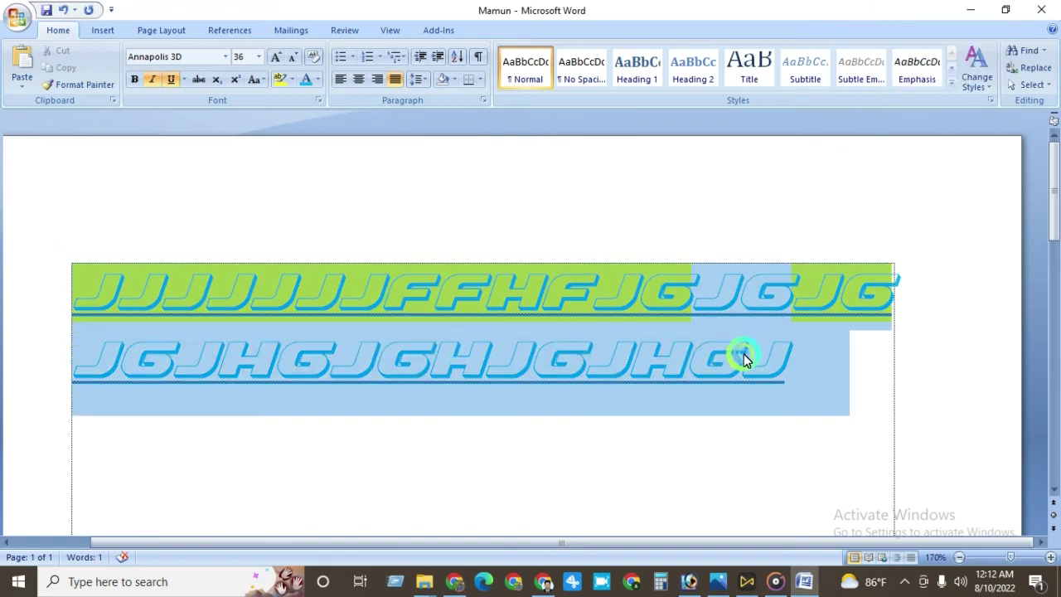
# - Set both lines to 1.0 line spacing and reselect them
pyautogui.click(421, 87)
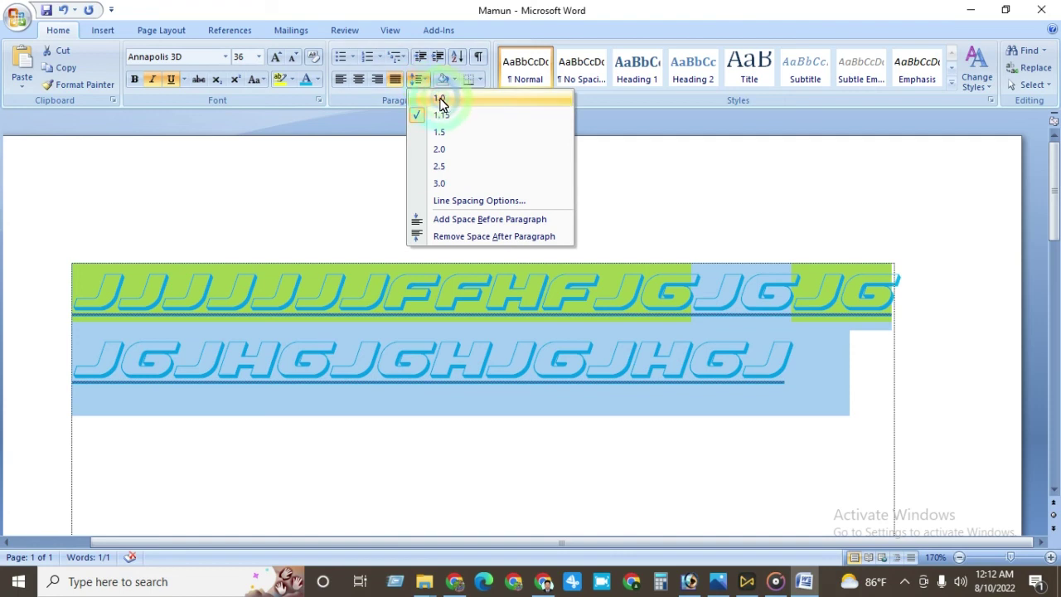
pyautogui.click(448, 104)
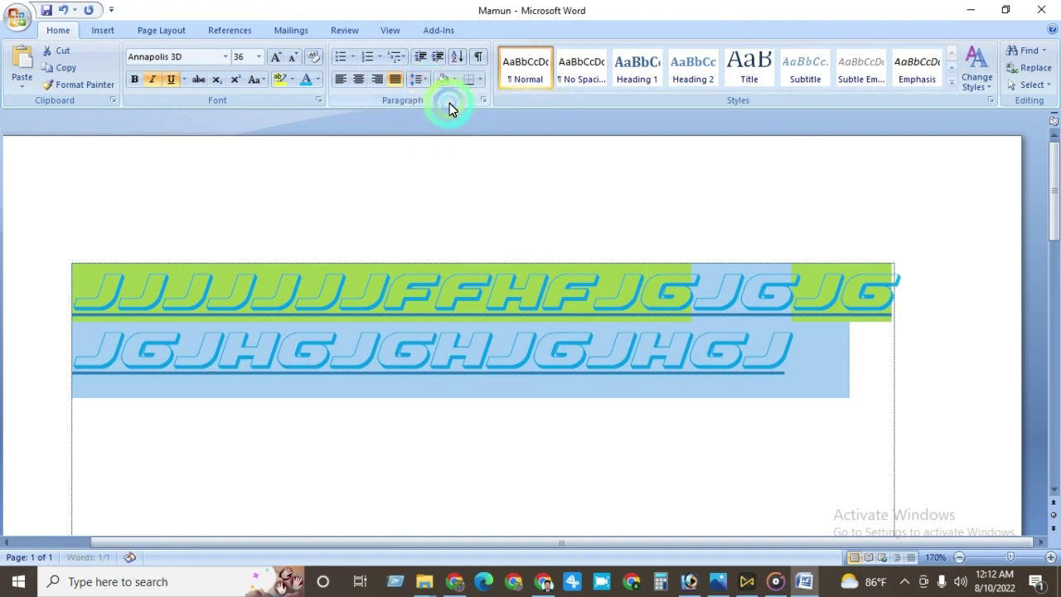
pyautogui.click(335, 338)
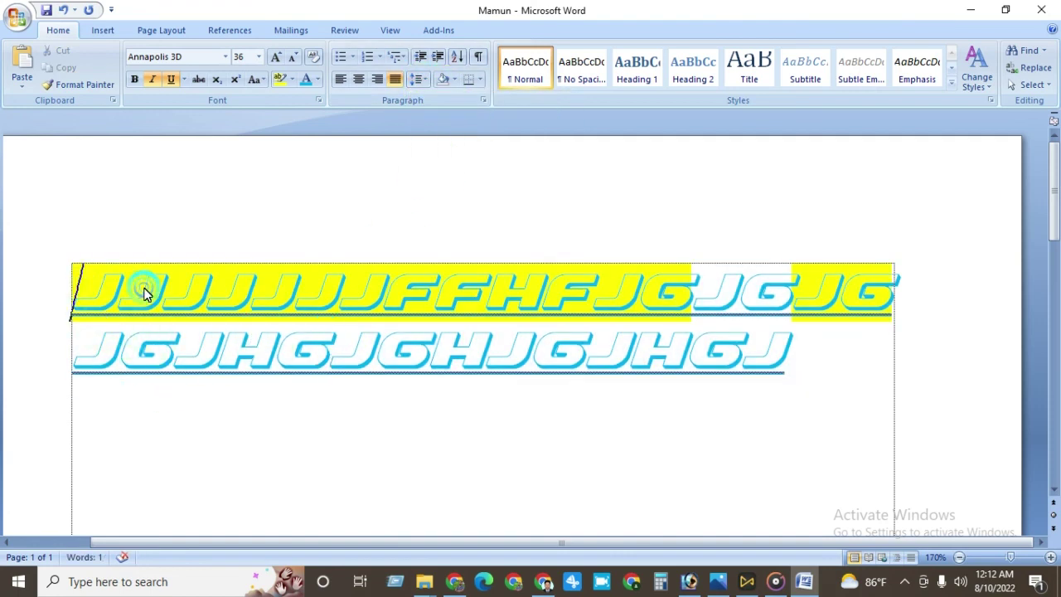
pyautogui.moveTo(144, 292); pyautogui.dragTo(868, 346)
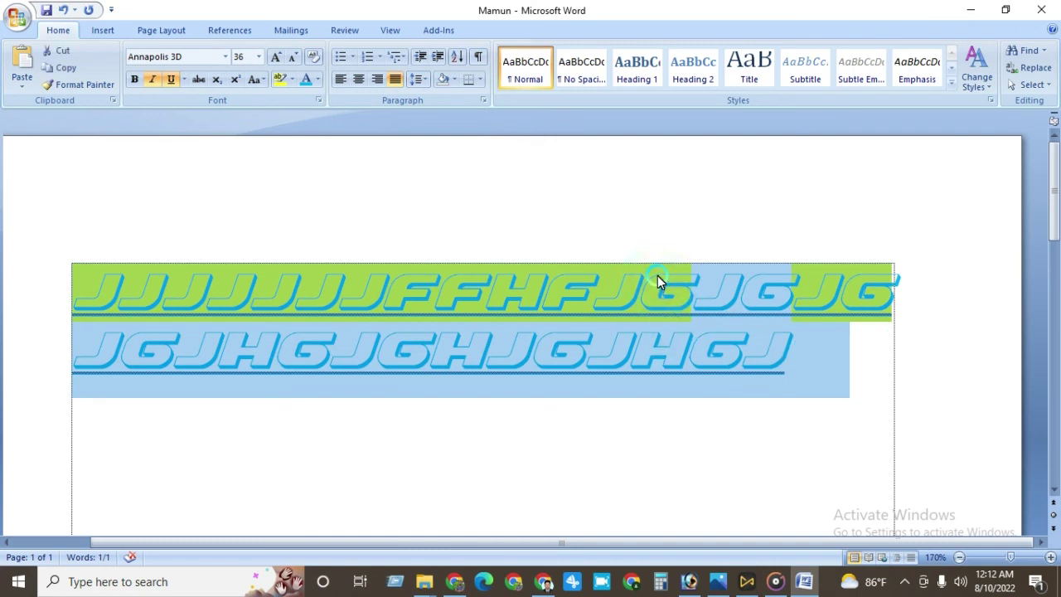
# - Step the line spacing through 1.15, 1.5, 2.0, 2.5 and 3.0
pyautogui.click(421, 80)
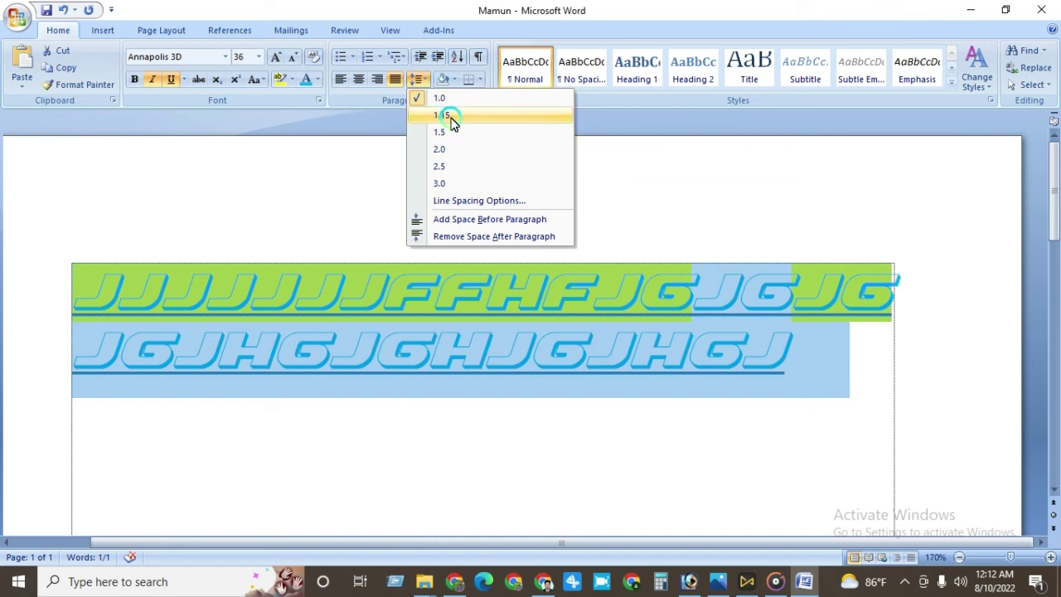
pyautogui.click(447, 116)
pyautogui.click(419, 80)
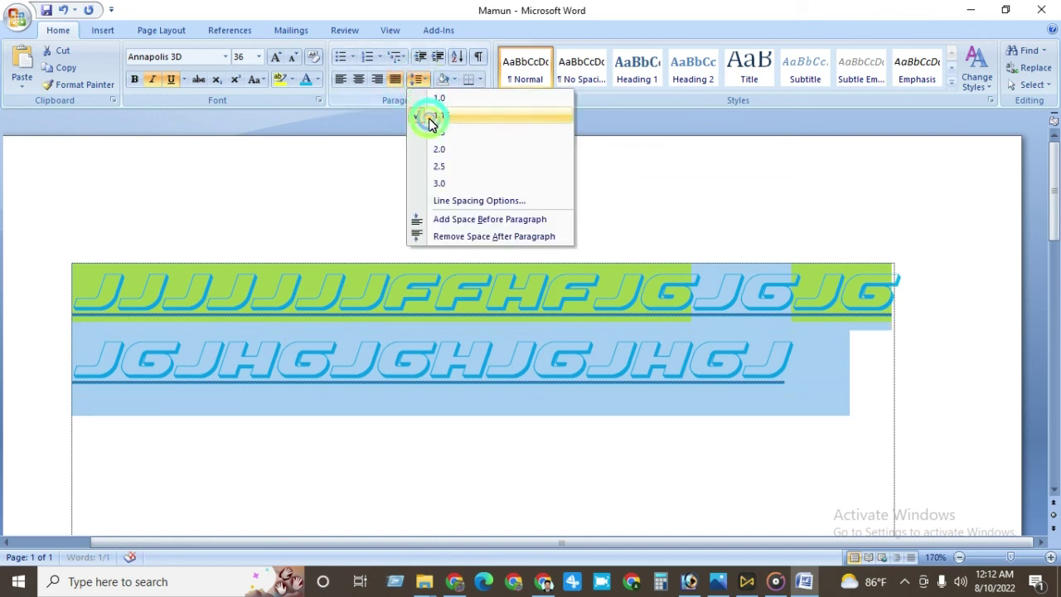
pyautogui.click(448, 133)
pyautogui.click(419, 79)
pyautogui.click(439, 149)
pyautogui.click(419, 80)
pyautogui.click(440, 173)
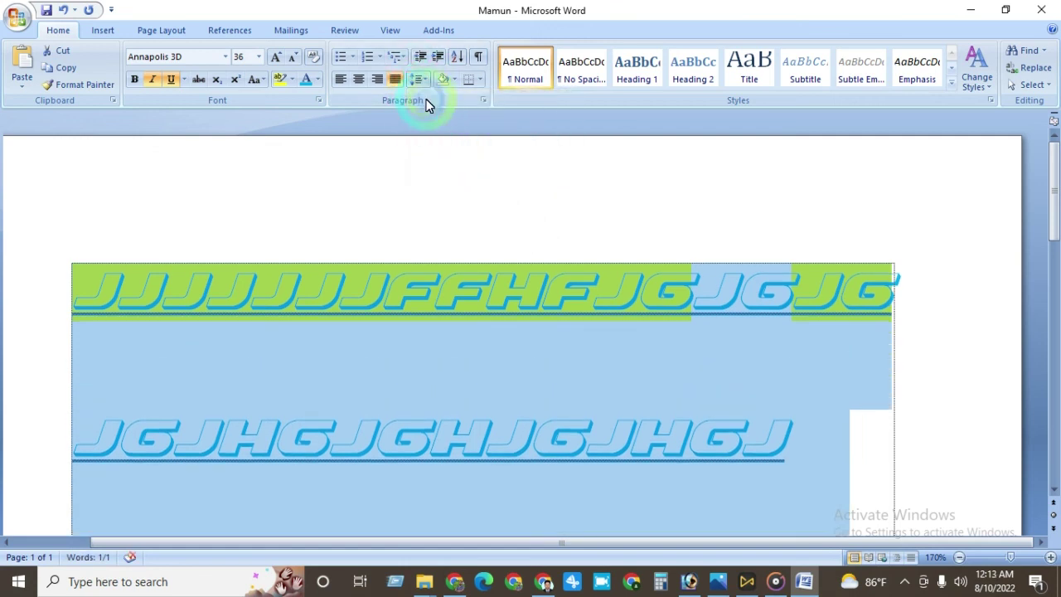
pyautogui.click(419, 80)
pyautogui.click(436, 183)
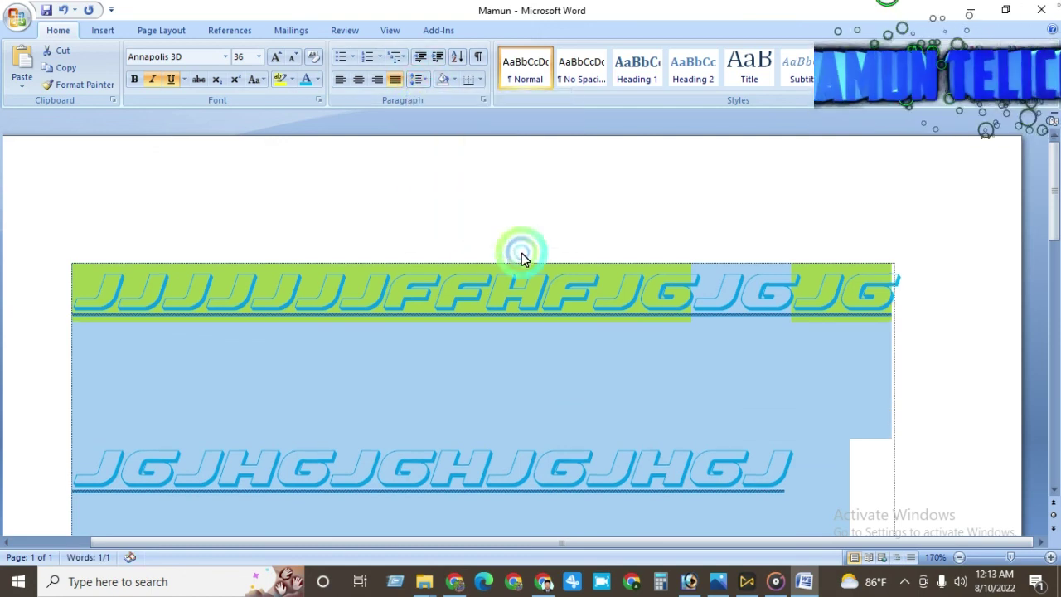
# - Return both lines to single 1.0 line spacing and reselect them
pyautogui.scroll(-2, 451, 307)
pyautogui.click(450, 307)
pyautogui.scroll(2, 208, 263)
pyautogui.moveTo(87, 269); pyautogui.dragTo(893, 431)
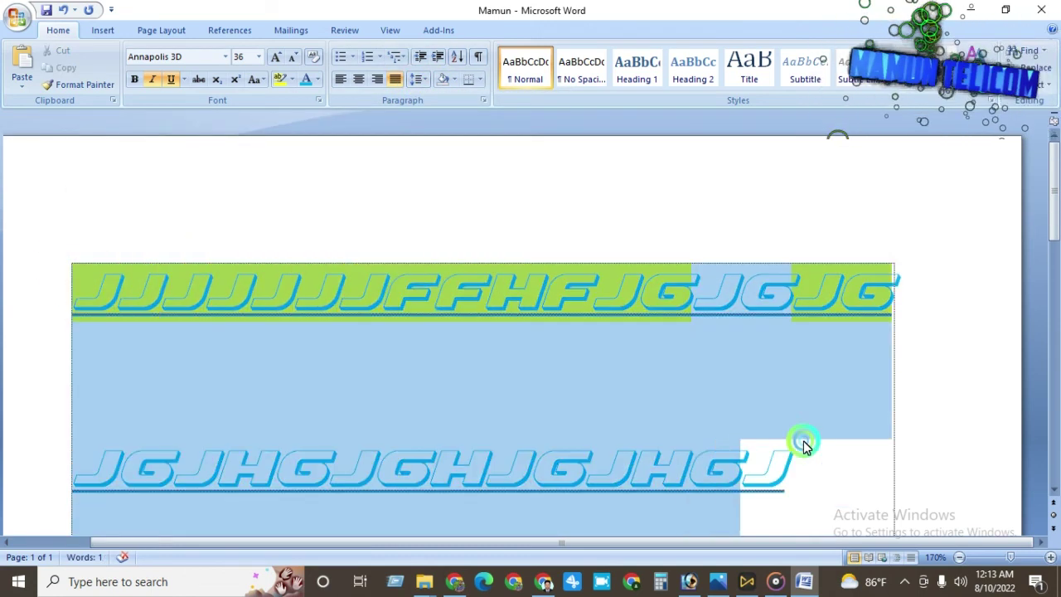
pyautogui.click(421, 79)
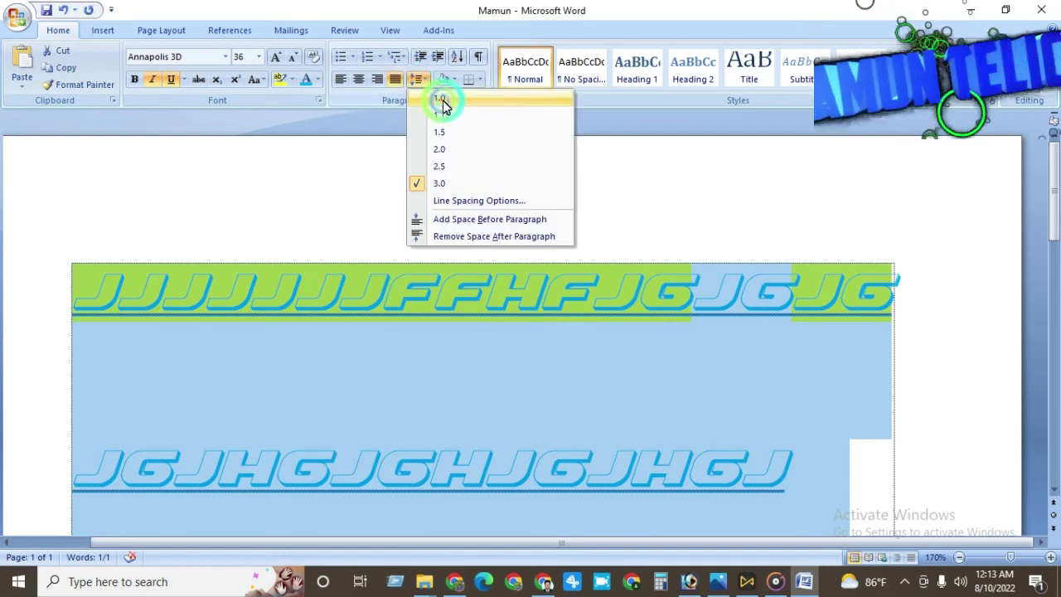
pyautogui.click(440, 100)
pyautogui.click(418, 401)
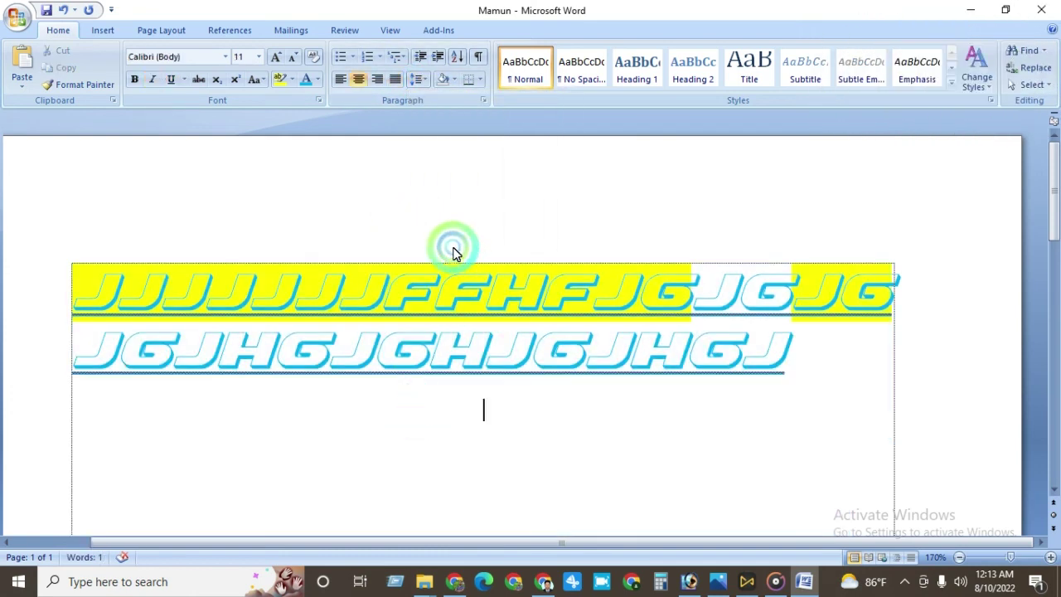
pyautogui.tripleClick(370, 326)
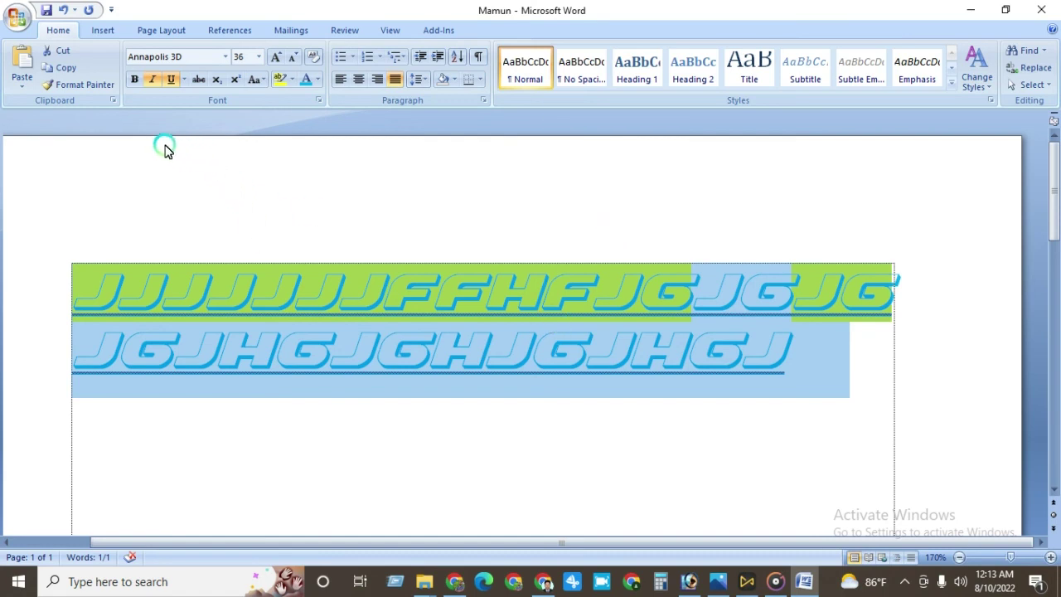
pyautogui.click(295, 320)
pyautogui.click(443, 418)
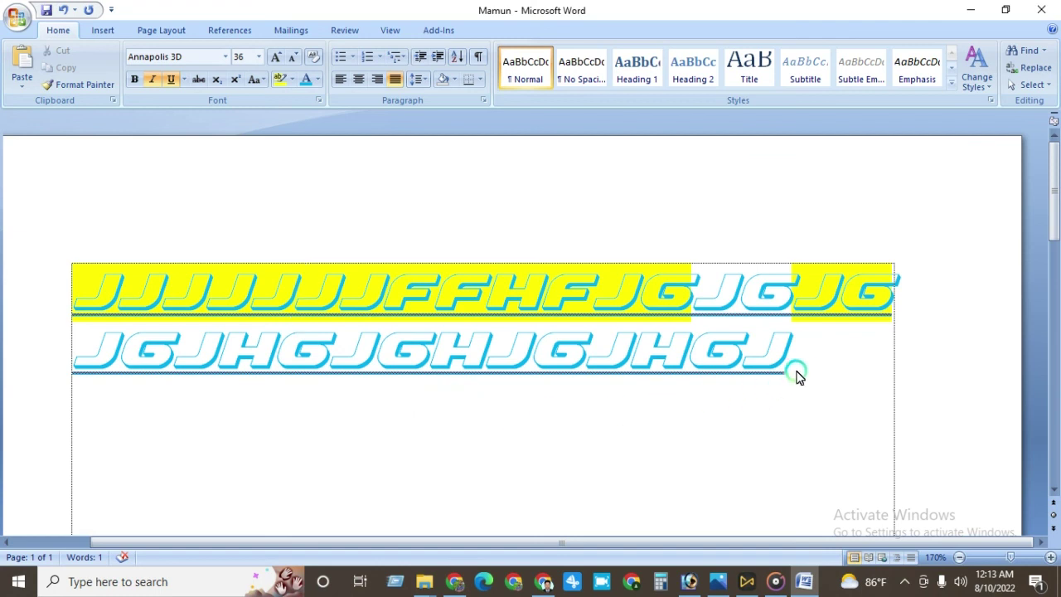
pyautogui.moveTo(801, 371); pyautogui.dragTo(3, 278)
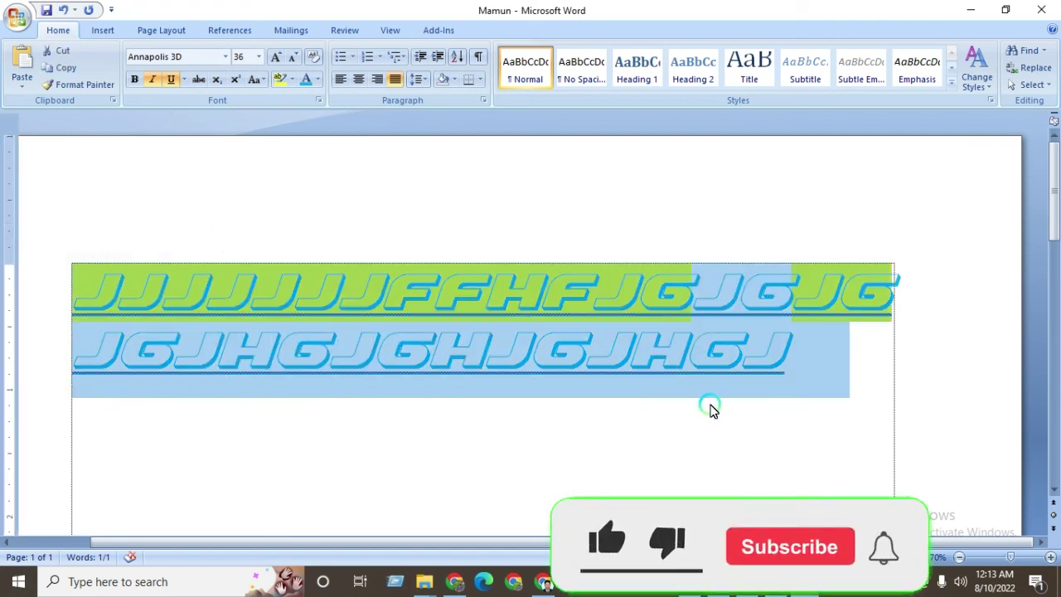
# - Select the two Annapolis 3D lines and delete them
pyautogui.click(712, 409)
pyautogui.moveTo(782, 356); pyautogui.dragTo(91, 307)
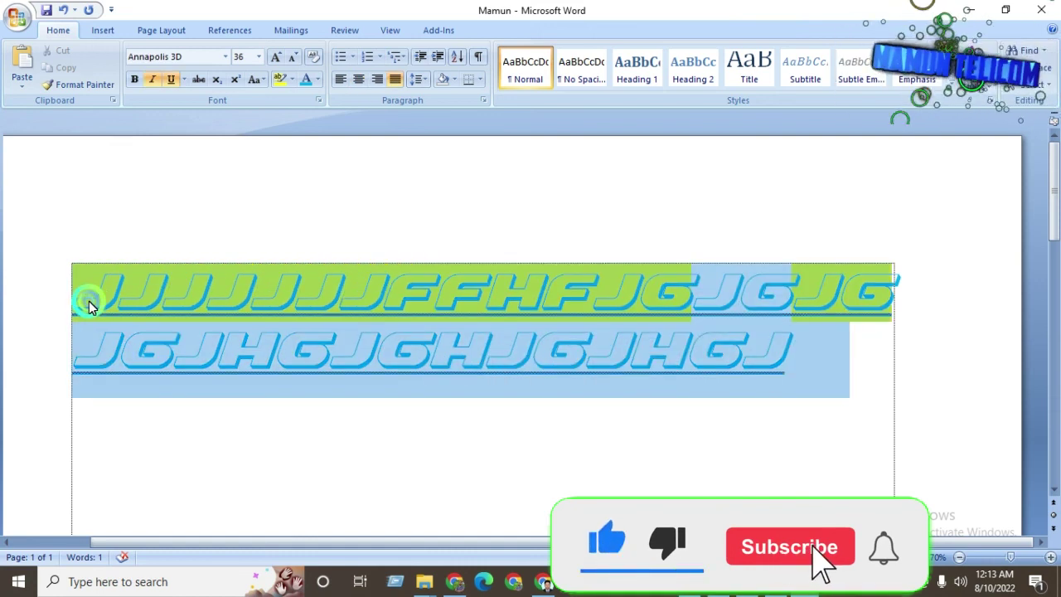
pyautogui.press('Delete')
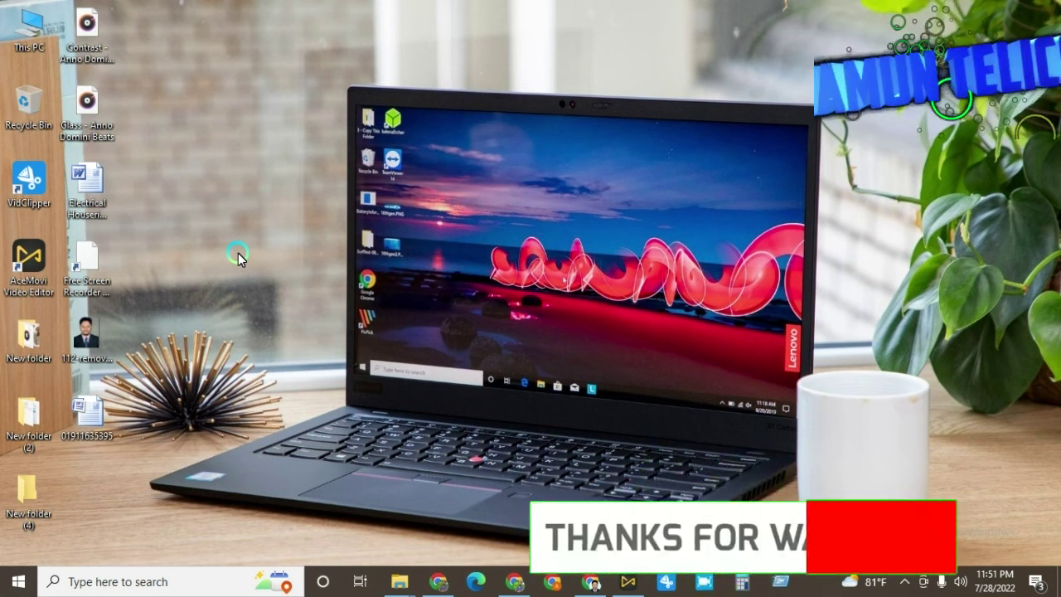
# - Refresh the desktop from its right-click menu and expand the taskbar's hidden icons
pyautogui.rightClick(225, 240)
pyautogui.click(253, 285)
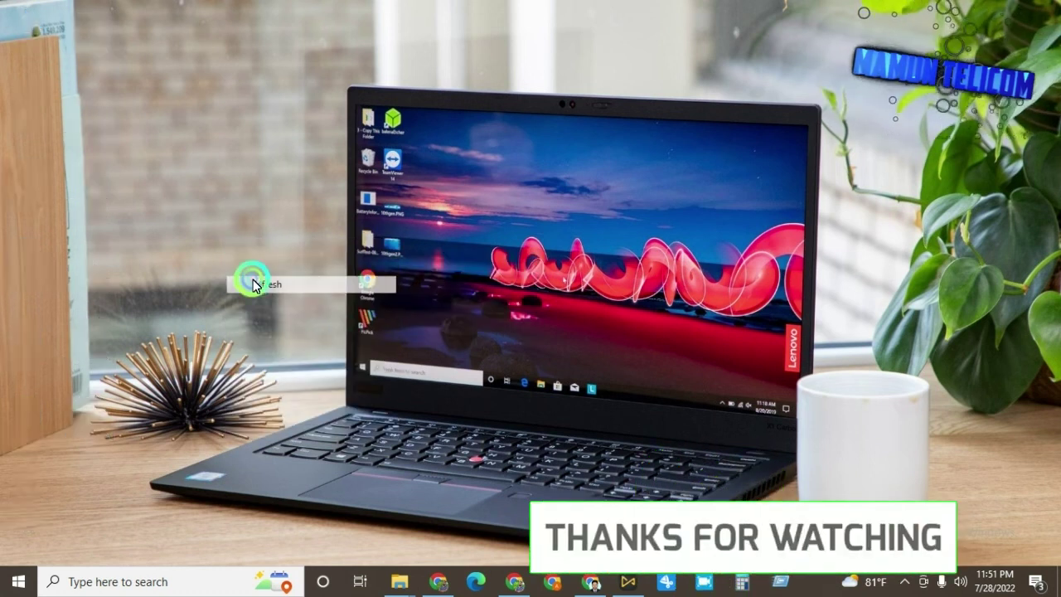
pyautogui.click(905, 581)
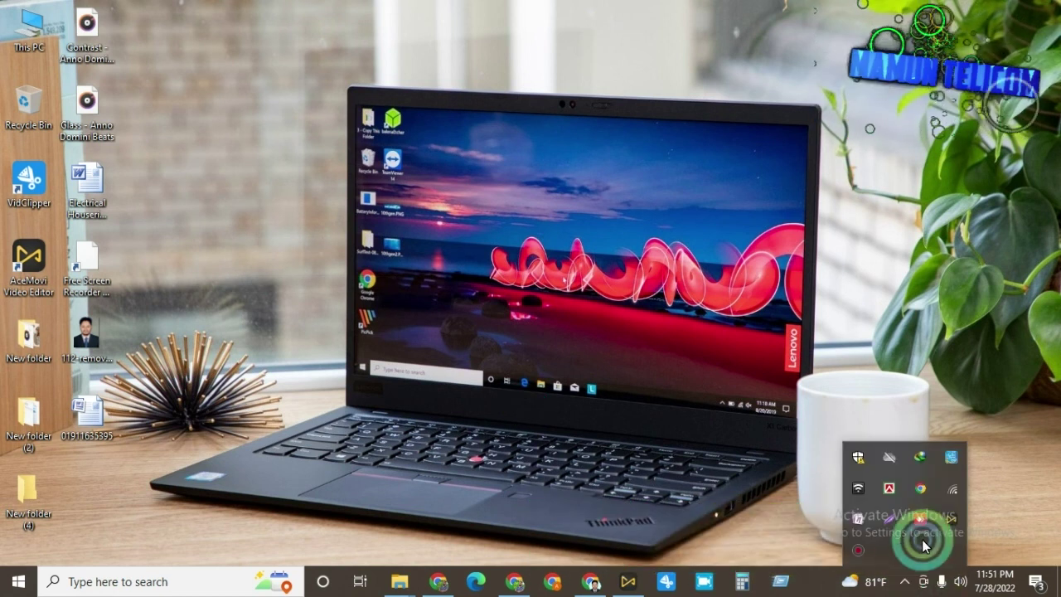